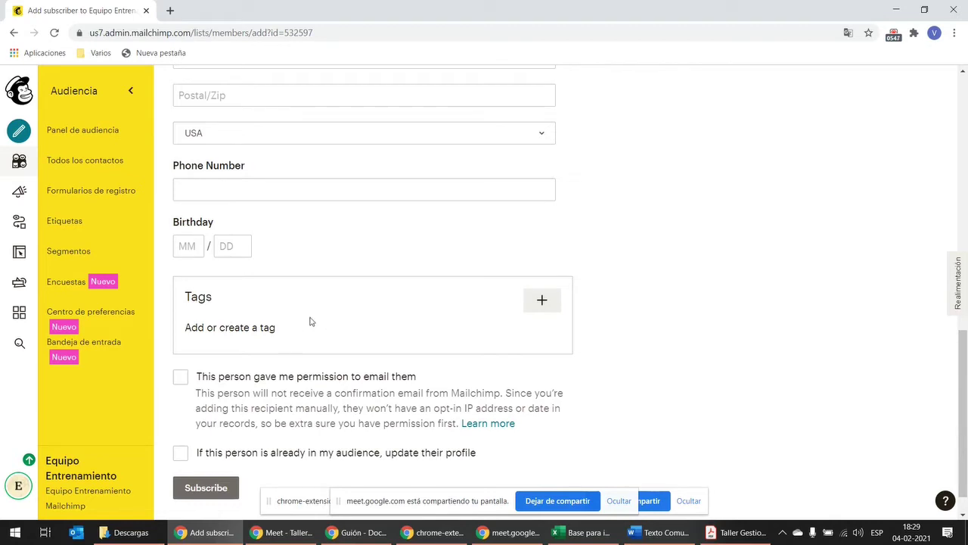
Step: Scroll up and open the Add contacts menu for the Equipo Entrenamiento Mailchimp audience
scroll(274, 307, up, 9)
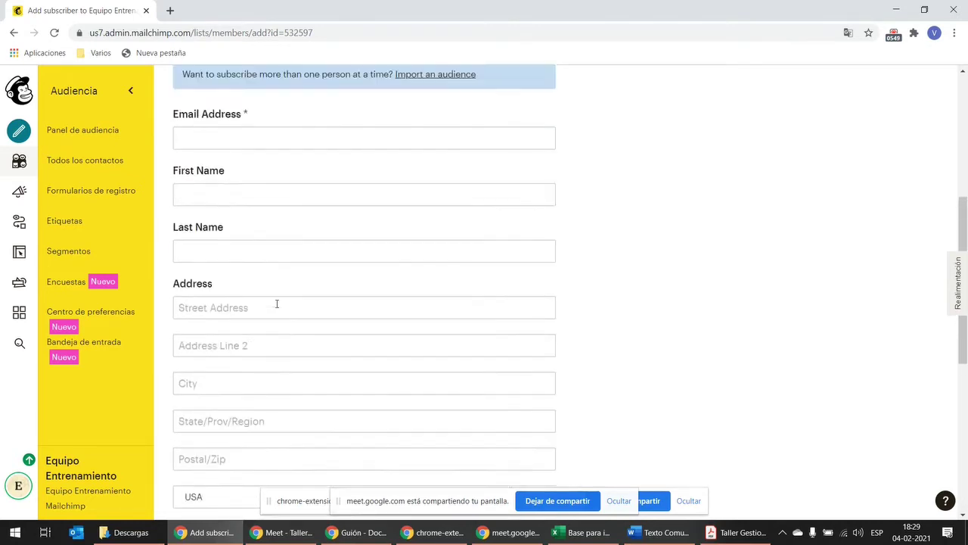
scroll(278, 307, up, 1)
click(378, 306)
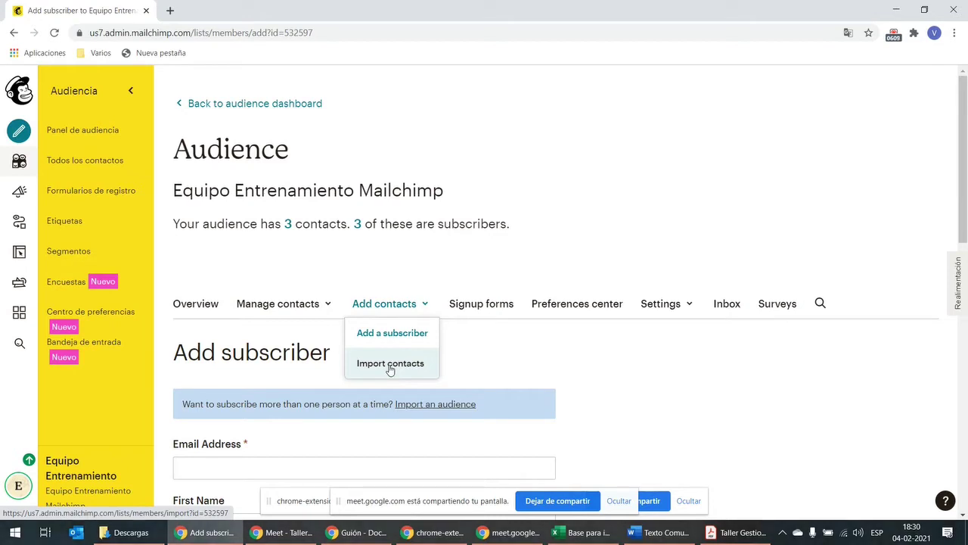
Step: Start an Import contacts using the 'Copiar y pegar' method and continue to pasting
click(408, 370)
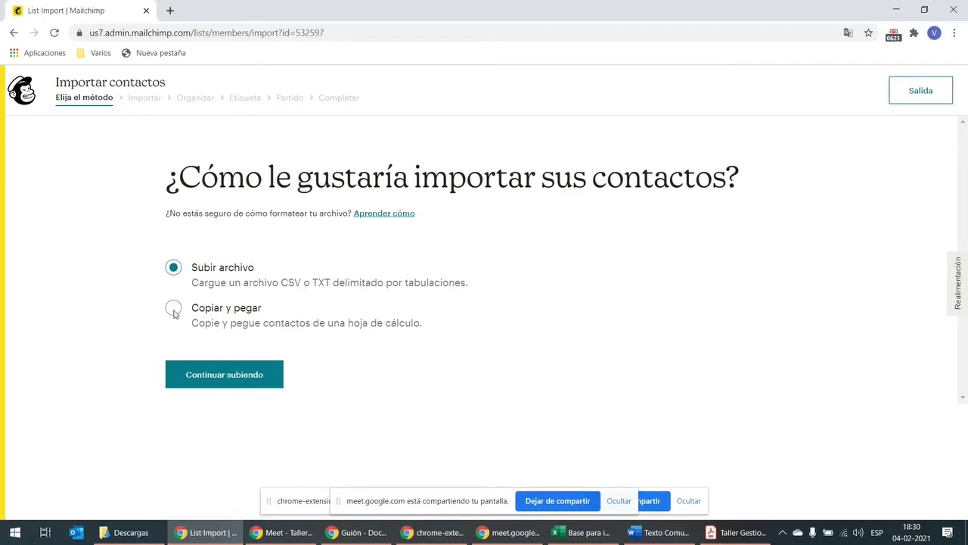
click(174, 310)
click(250, 381)
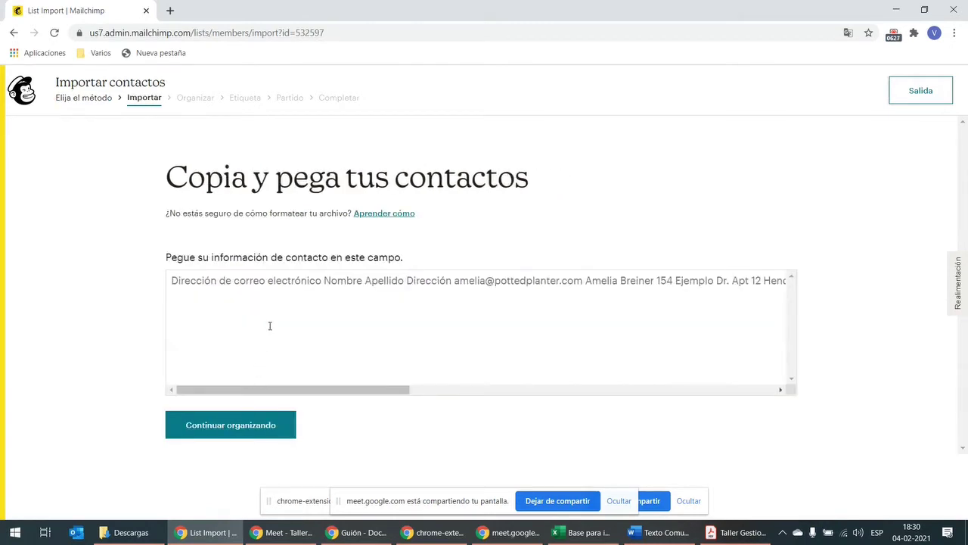
Step: Focus the paste area, then switch to the Excel workbook 'Base para importar audiencia'
click(222, 286)
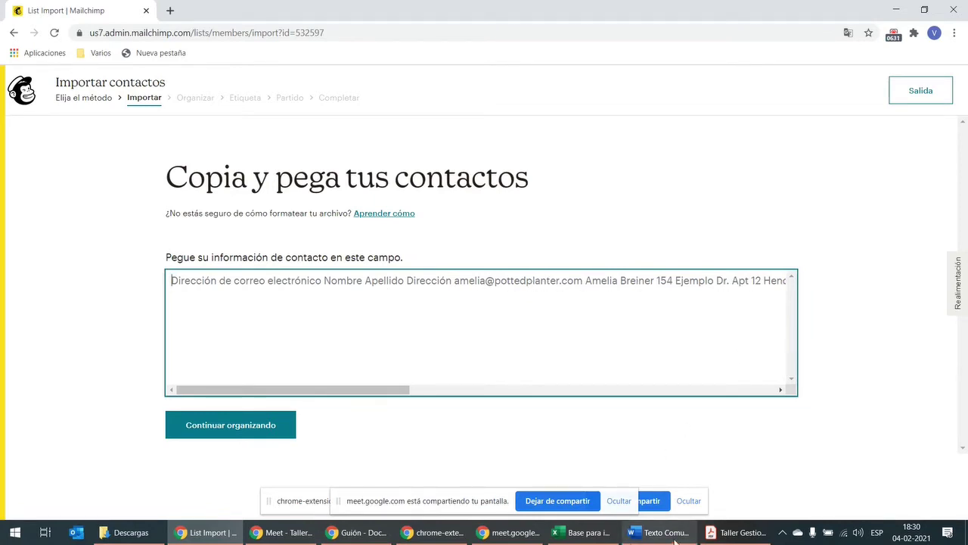
click(608, 533)
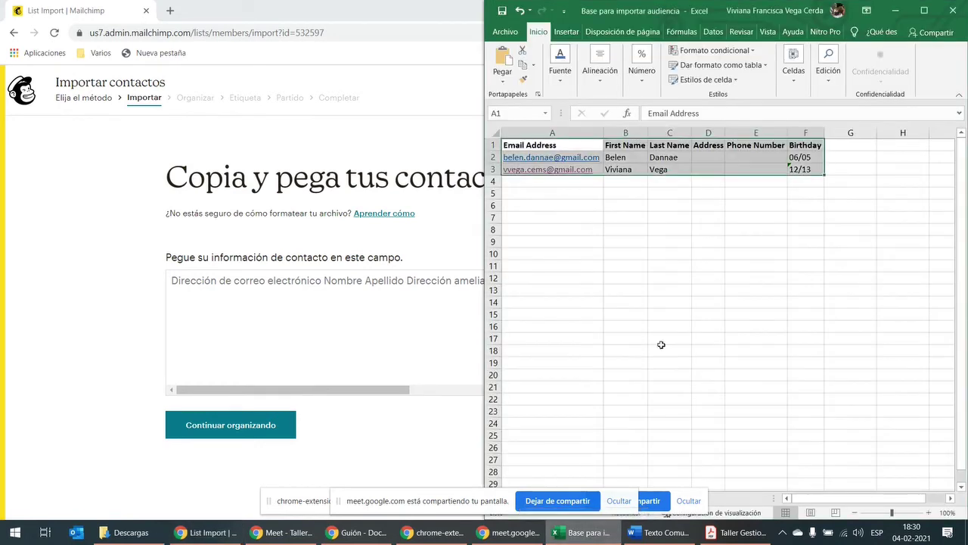
Step: Maximize Excel, step through header cells B1 to F1, and select the contact table
click(919, 9)
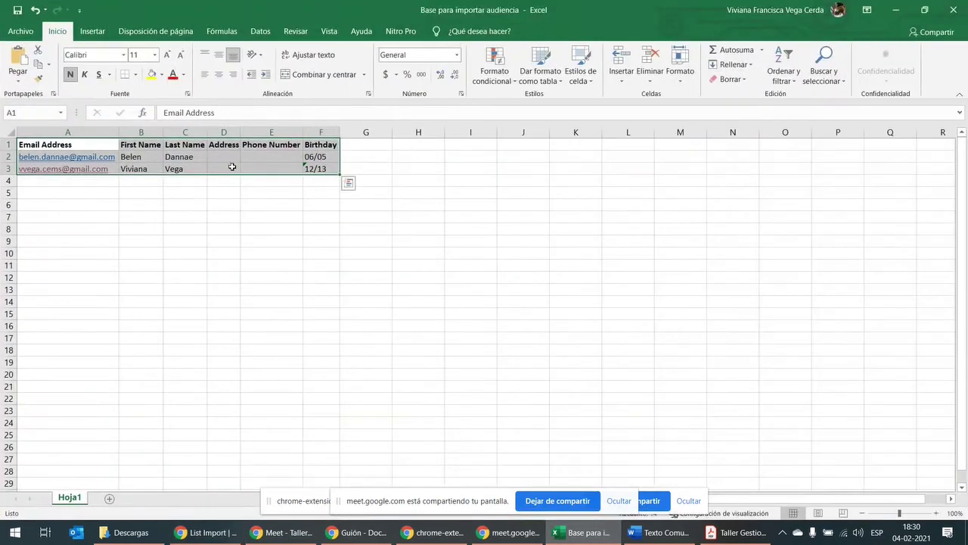
click(95, 144)
click(134, 144)
key(Right)
key(Right)
key(Right)
key(Right)
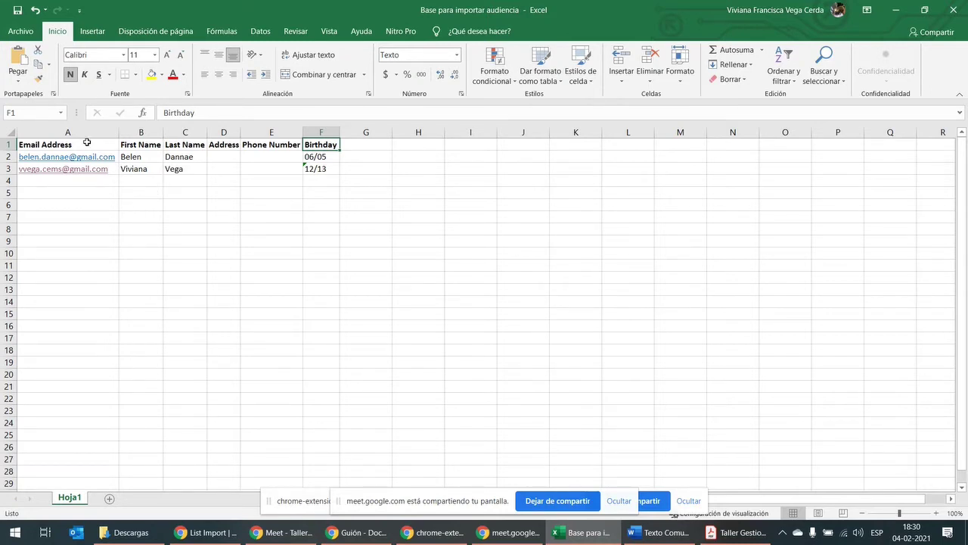
drag(88, 144, 320, 166)
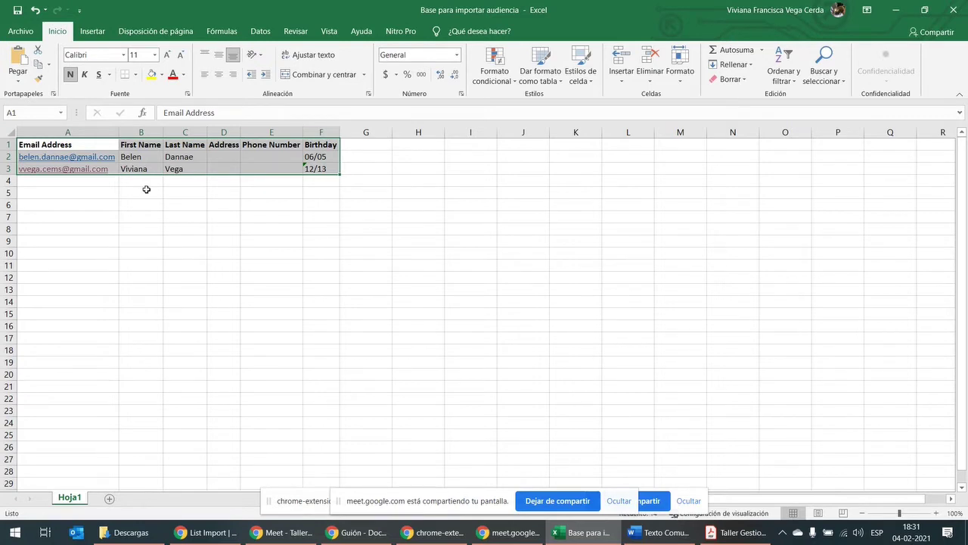
Step: Copy the contact table A1:F3 to the clipboard and bring the Meet call forward
click(112, 190)
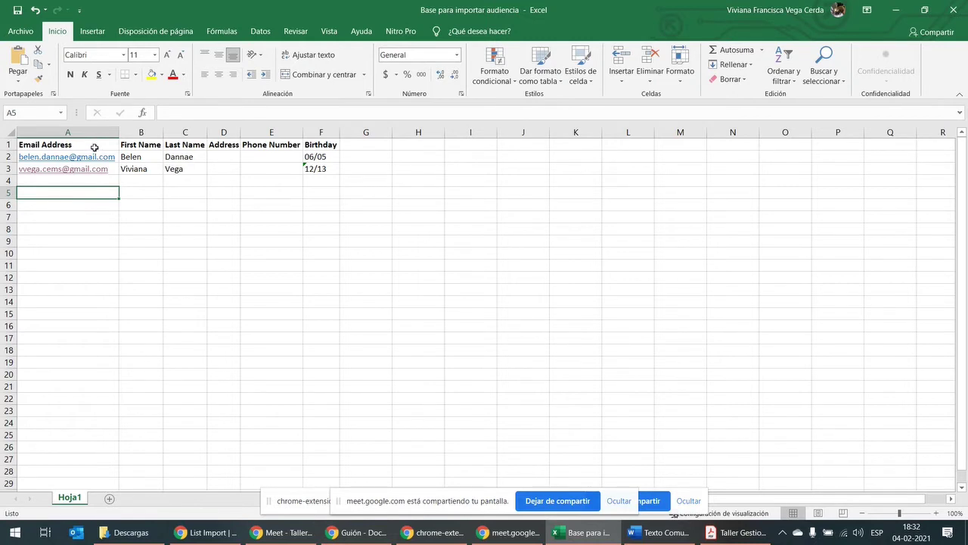
drag(95, 146, 313, 170)
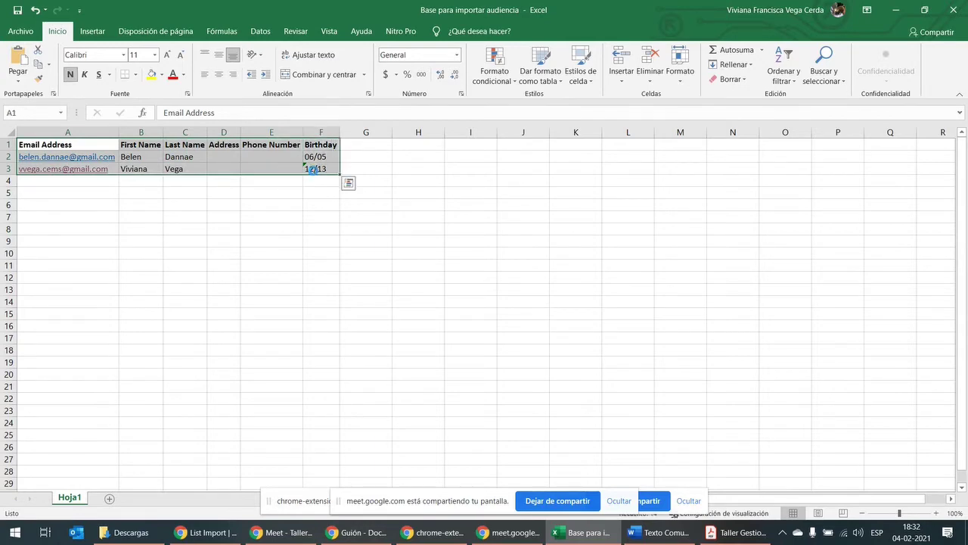
key(ctrl+c)
click(305, 533)
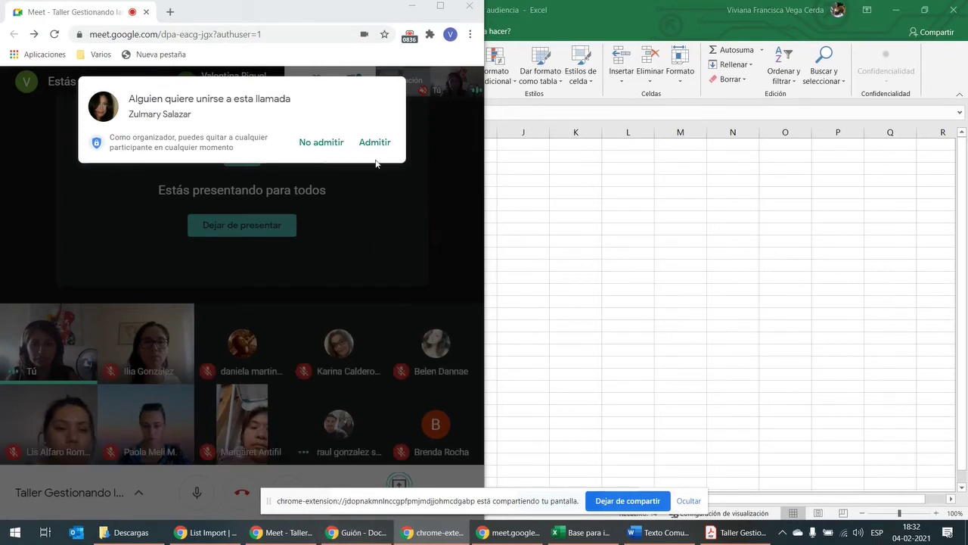
Step: Admit the waiting participant to the Meet call and return to the Mailchimp import page
click(382, 147)
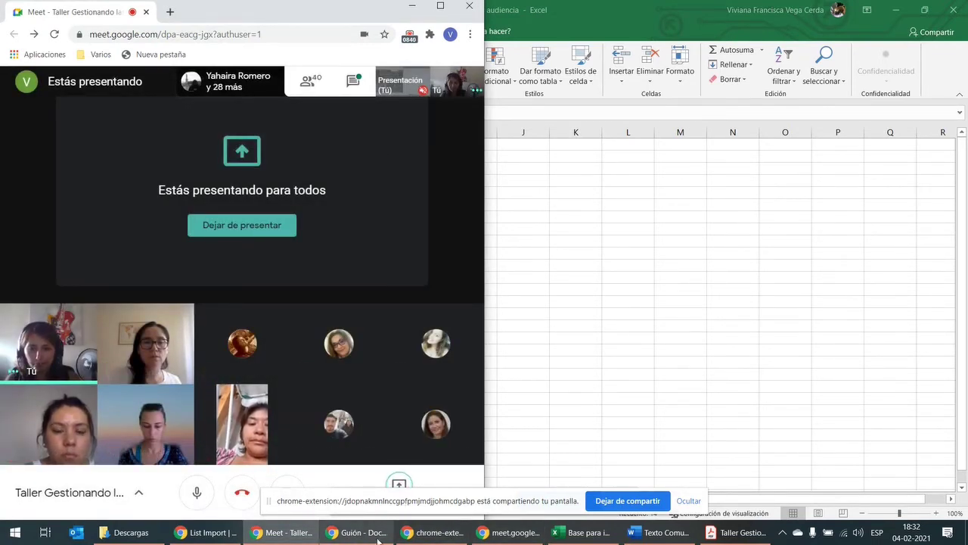
click(297, 538)
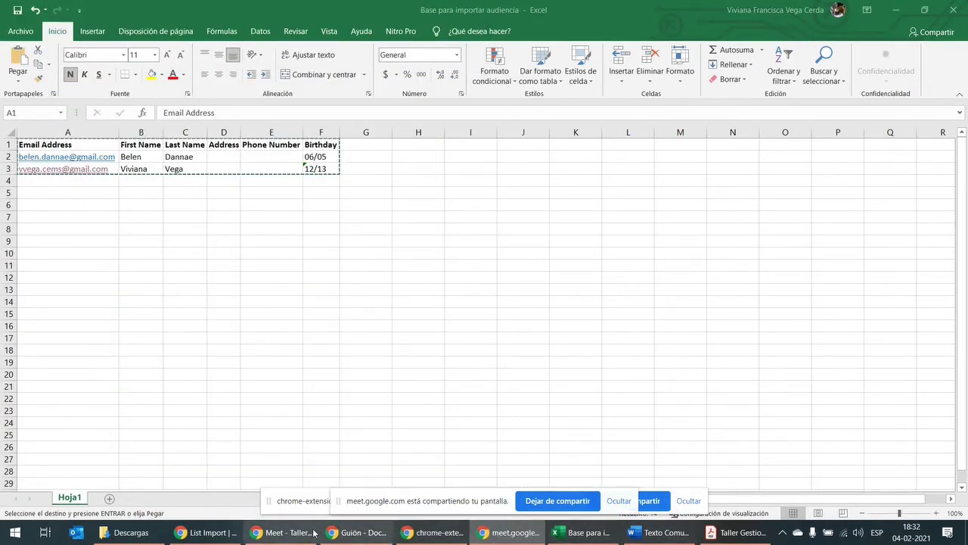
click(204, 532)
Step: Paste the header row and two contact rows into the import field and continue to organizing
click(236, 339)
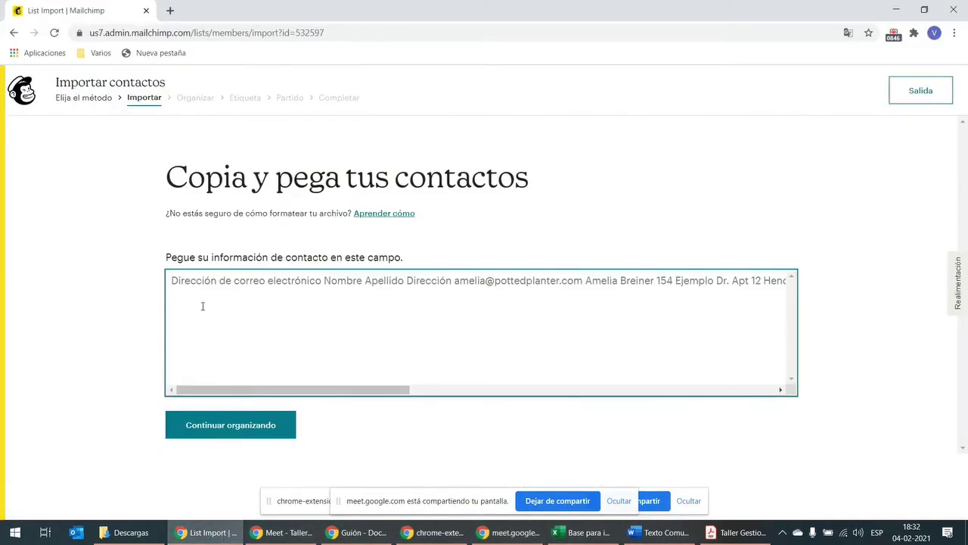
key(ctrl+v)
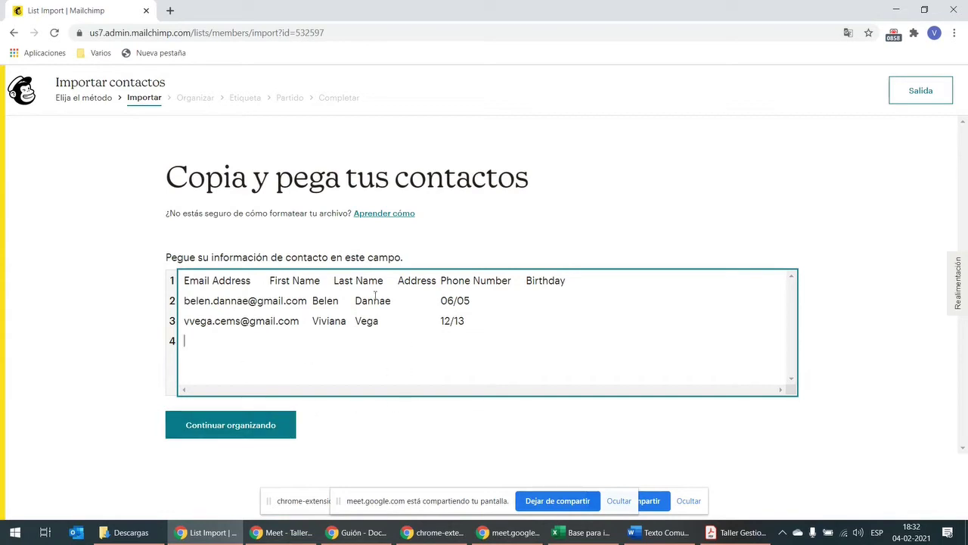
click(250, 425)
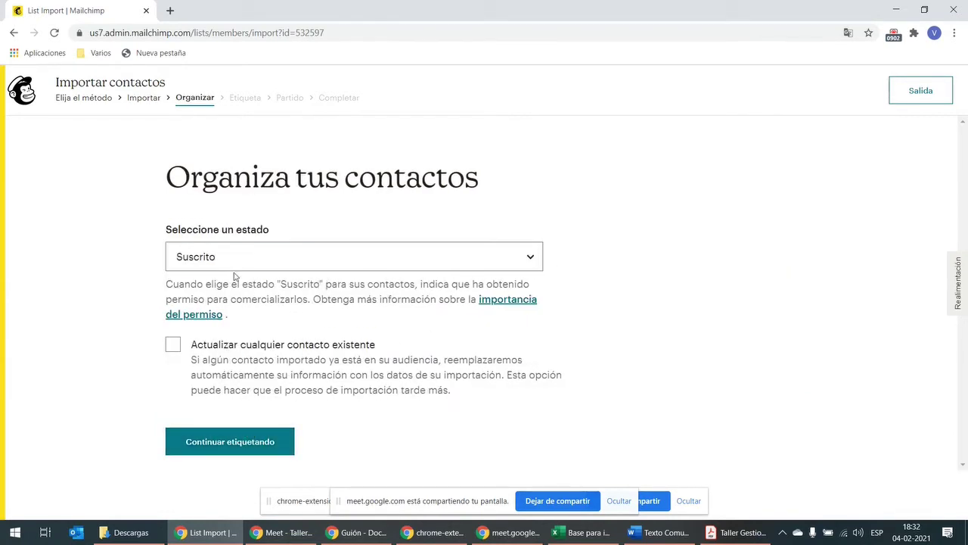
Step: Keep the status as Suscrito, tick 'Actualizar cualquier contacto existente', and continue to tagging
click(253, 265)
click(253, 265)
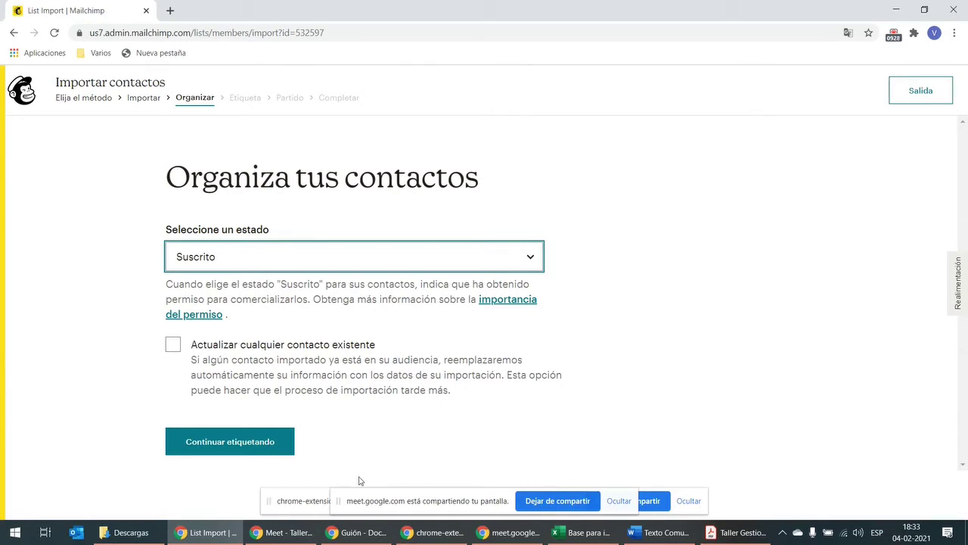
mouse_move(560, 534)
click(196, 346)
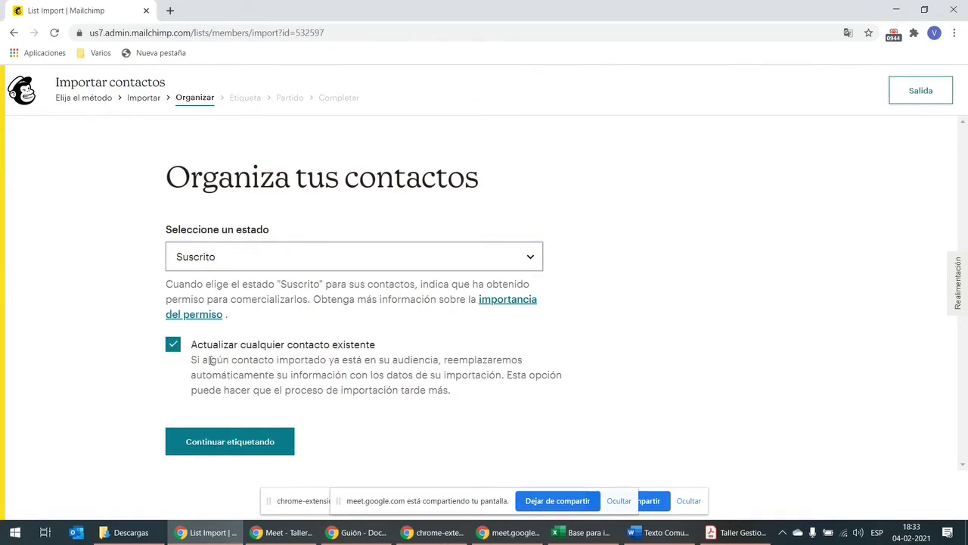
click(306, 260)
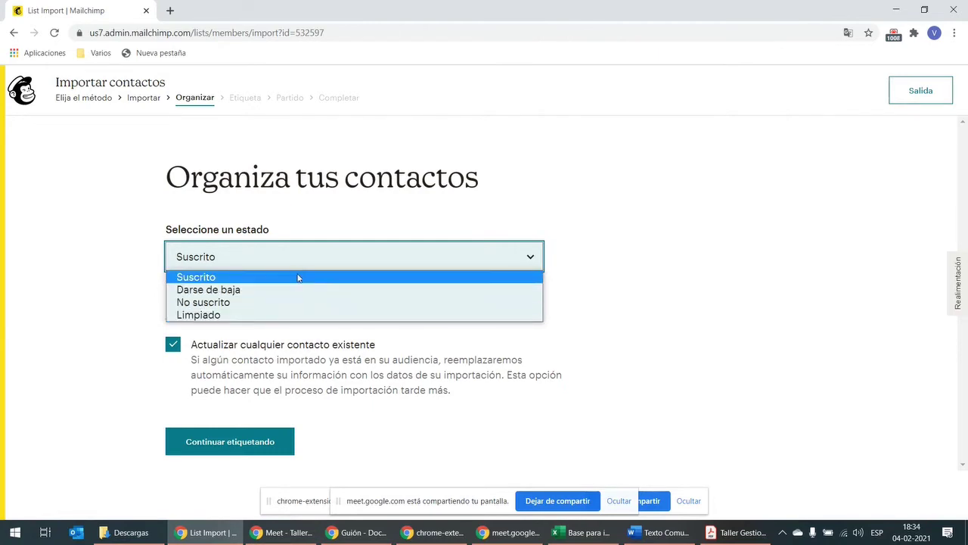
click(294, 278)
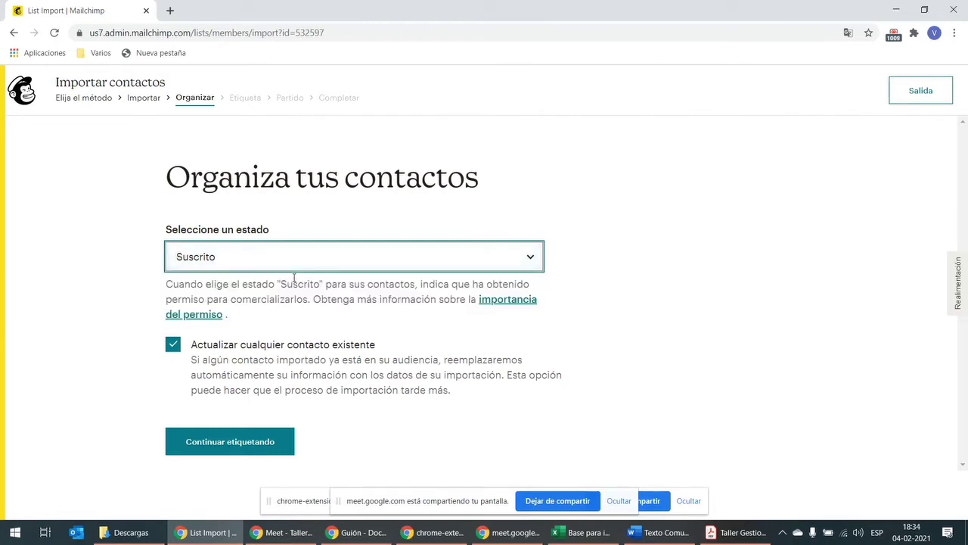
click(267, 446)
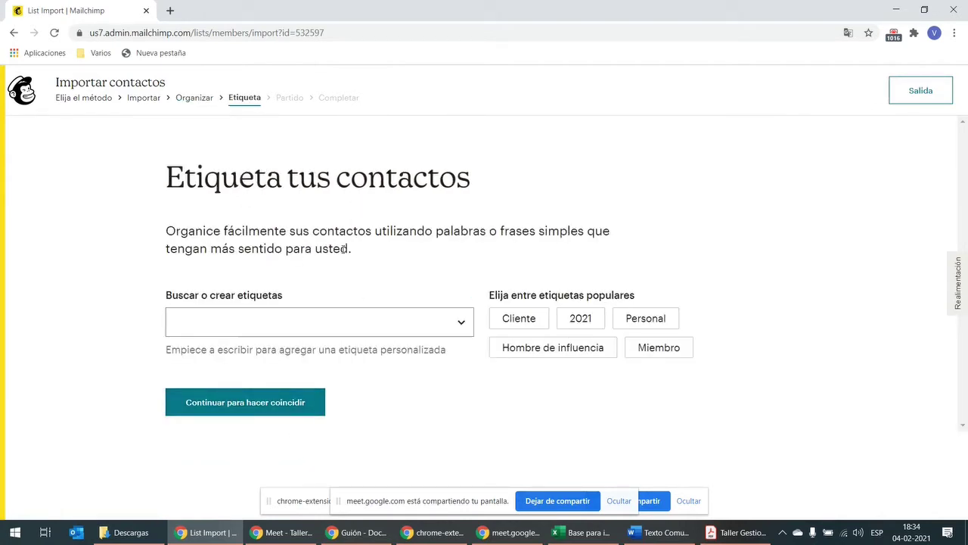
Step: Add the tags Personas and Comité Paritario to the imported contacts, then continue to column matching
click(363, 318)
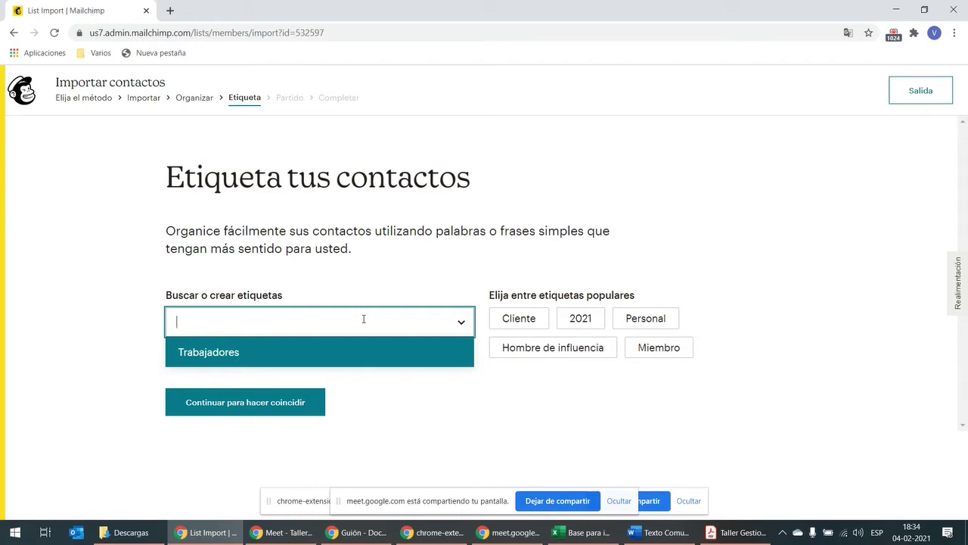
text(Personas)
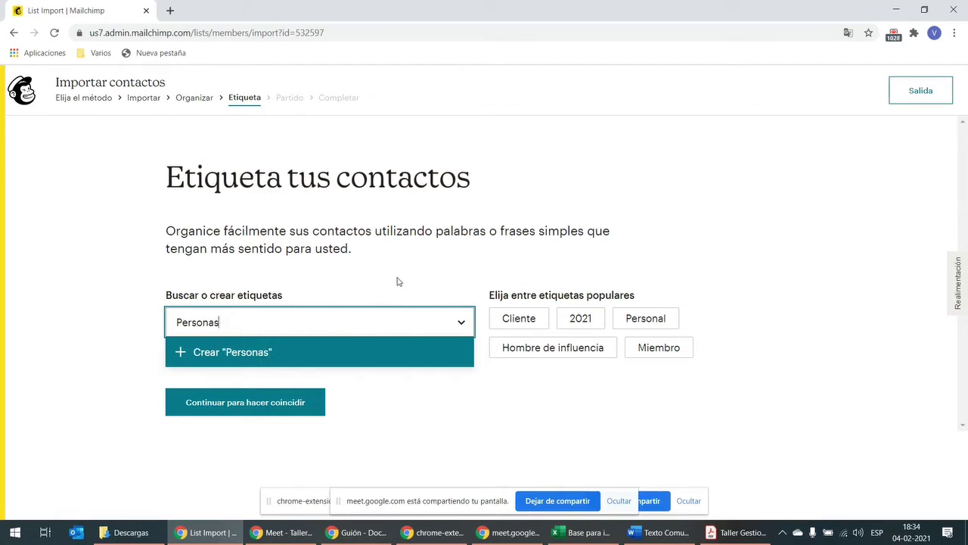
key(Return)
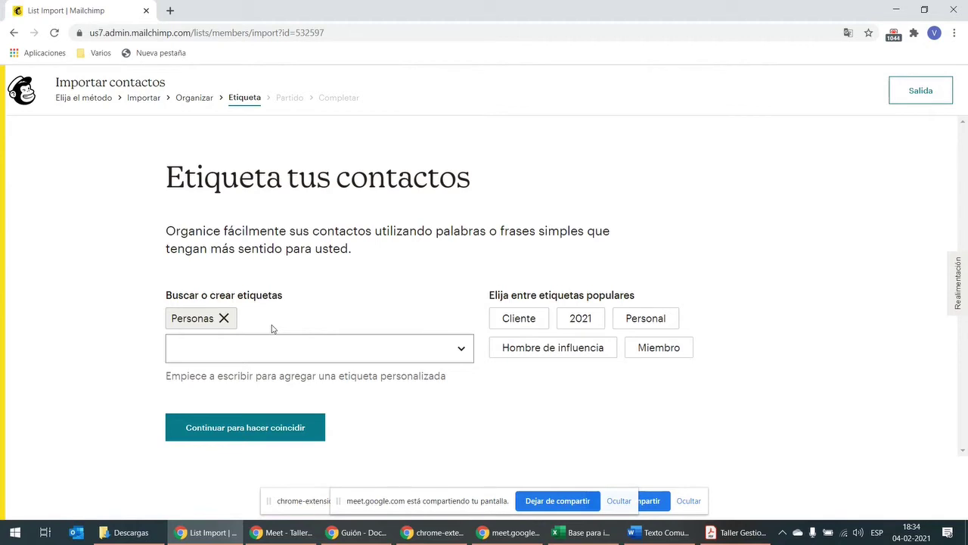
click(260, 346)
text(C)
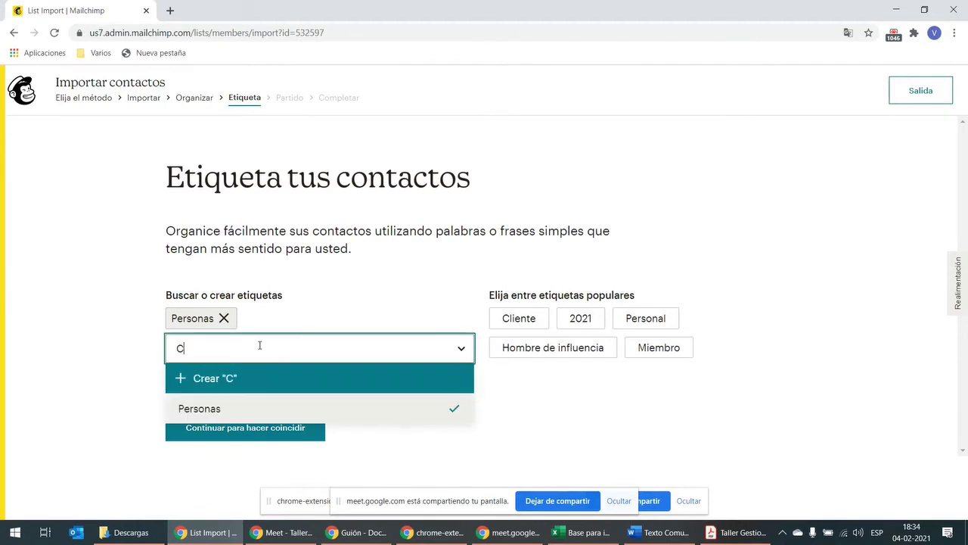
text(omité)
text( Paritario)
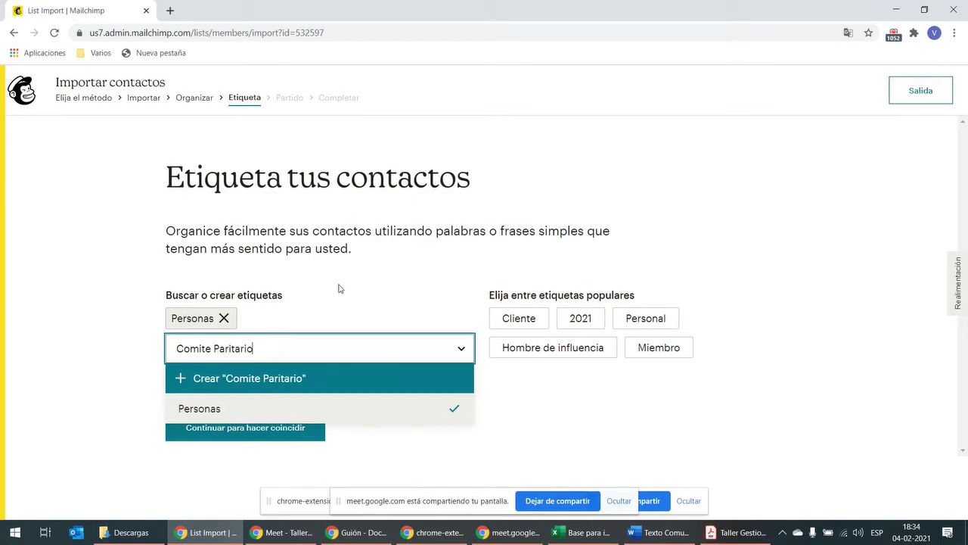
key(Return)
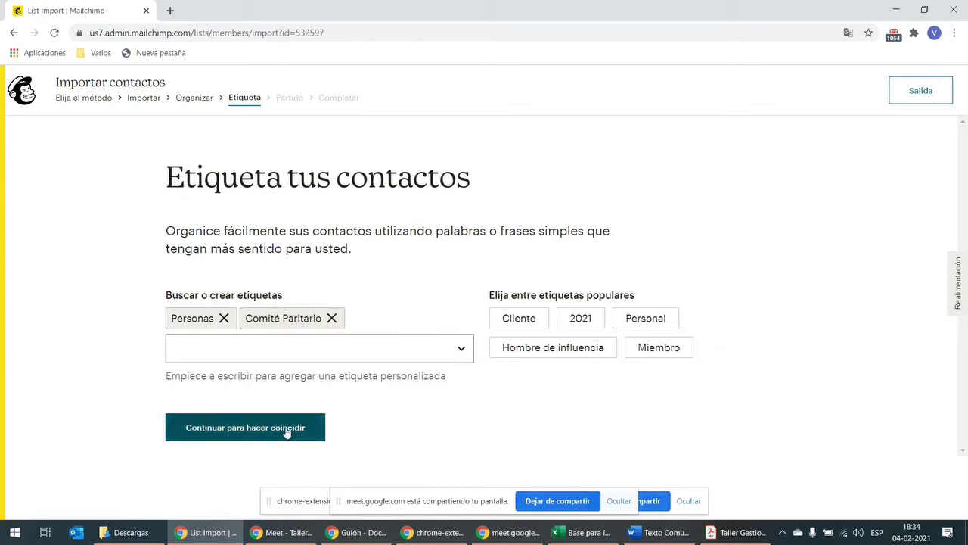
click(280, 435)
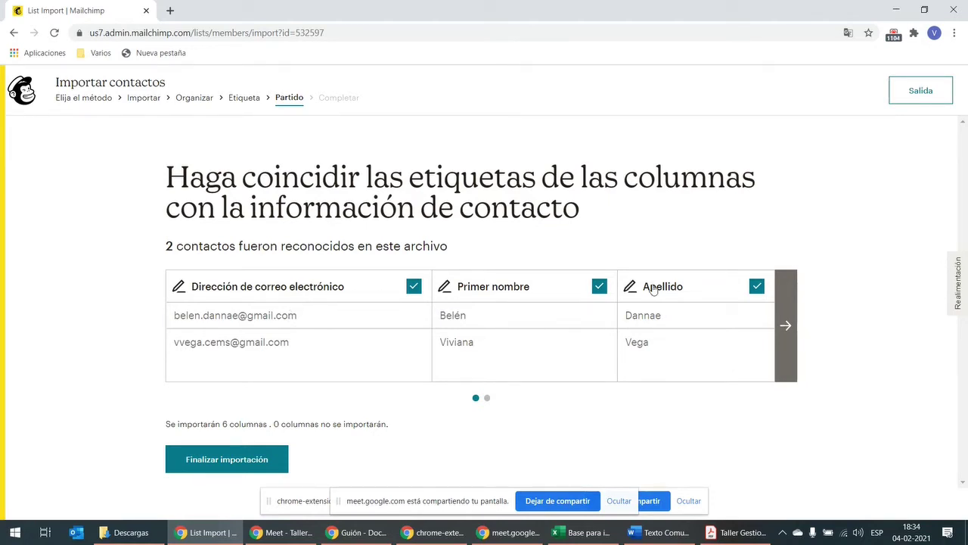
Step: Show the remaining matched columns, including Cumpleaños, then switch to the Excel contacts workbook
click(786, 324)
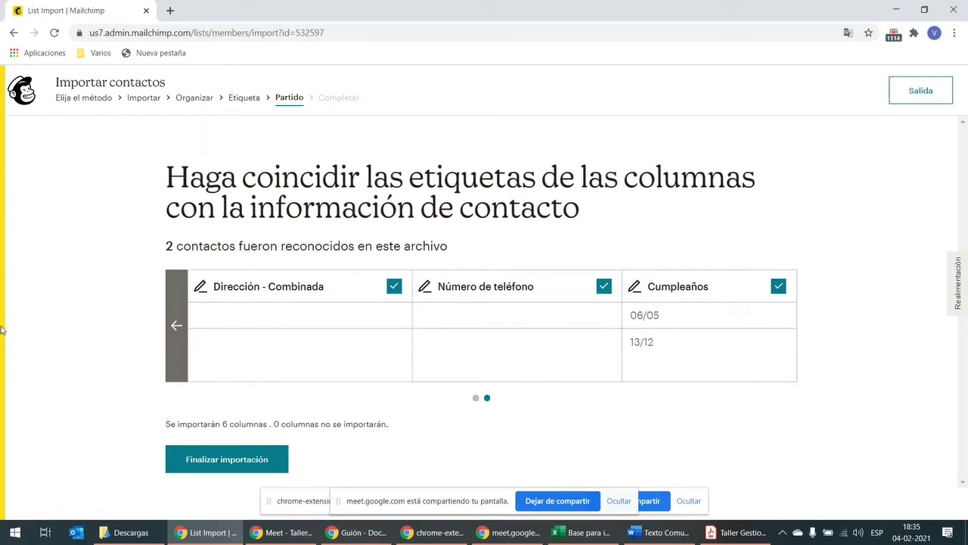
click(560, 529)
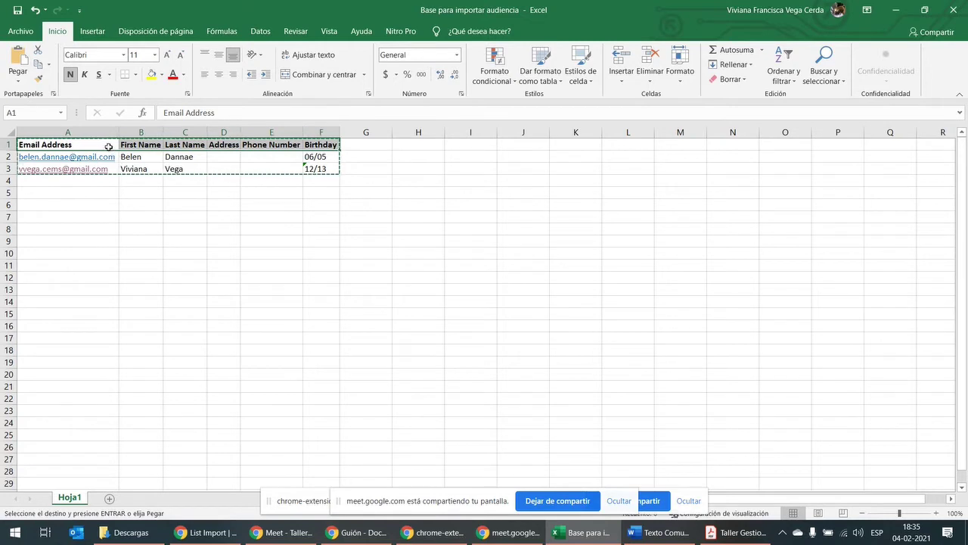
Step: Check the Excel header row A1:E1 and Birthday cell F1, then minimize the workbook
drag(109, 146, 294, 141)
click(318, 142)
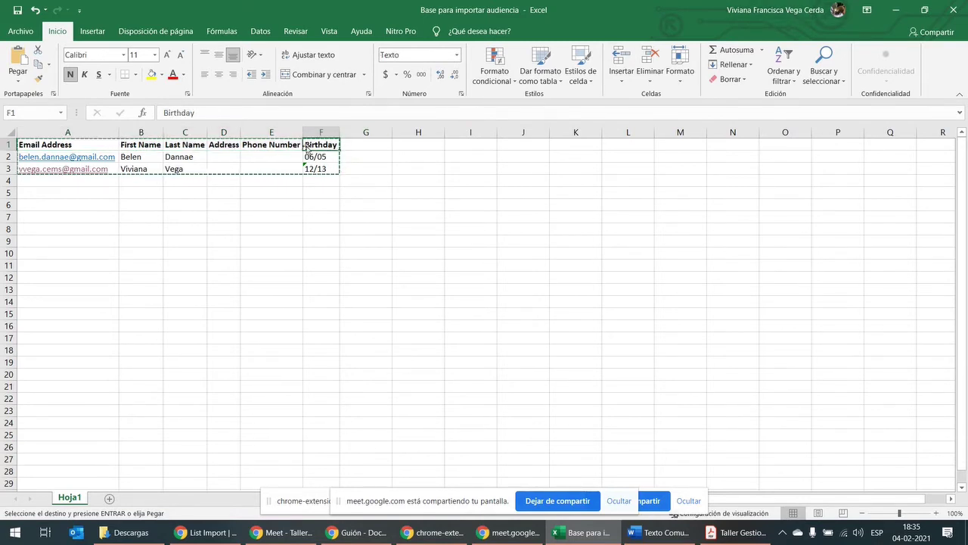
click(895, 10)
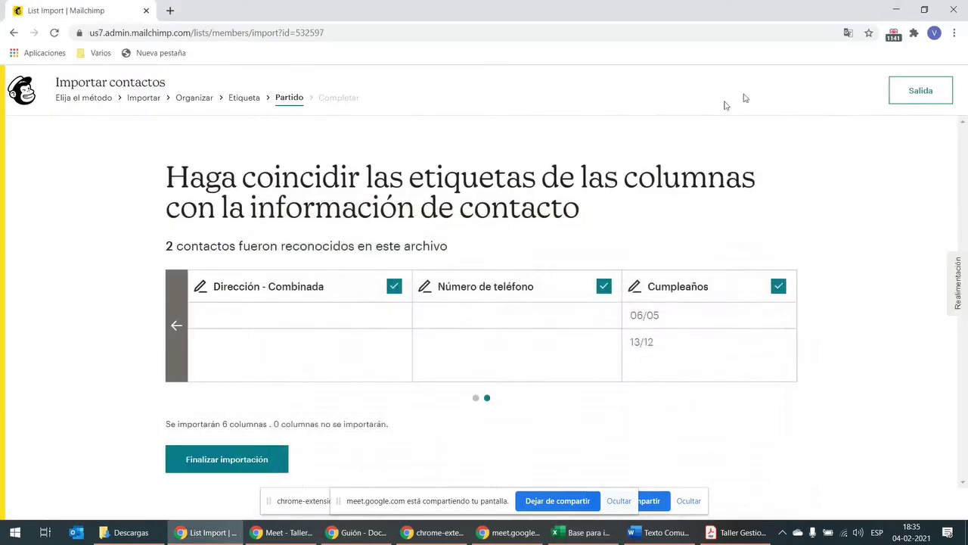
Step: Finalize the column matching with all 6 columns and open the import review page
click(224, 461)
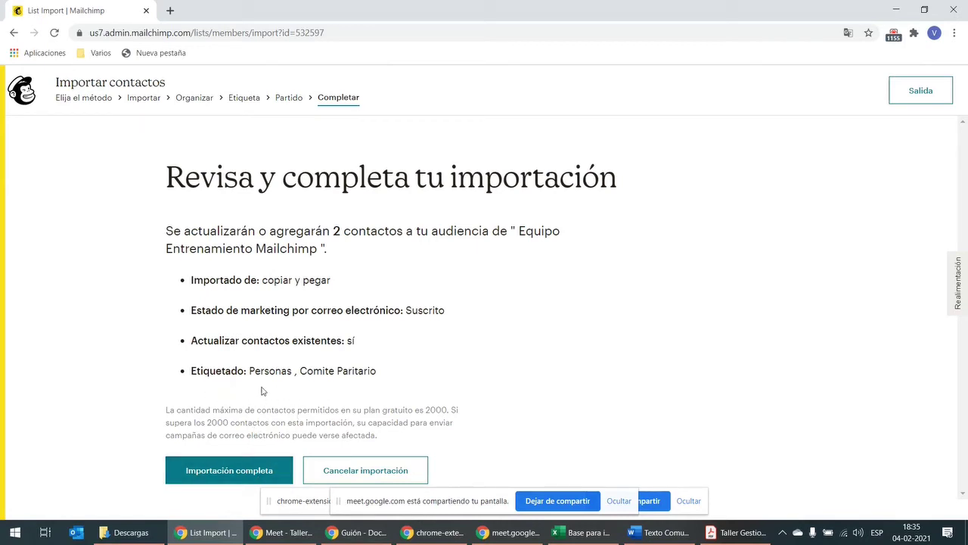
Step: Complete the import of 2 contacts and go to the Equipo Entrenamiento Mailchimp contact list
click(282, 463)
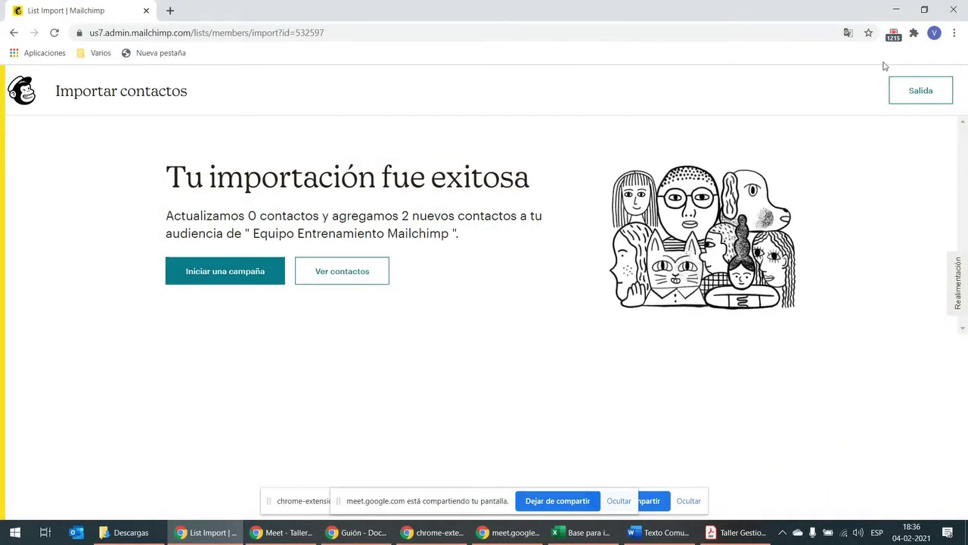
click(383, 274)
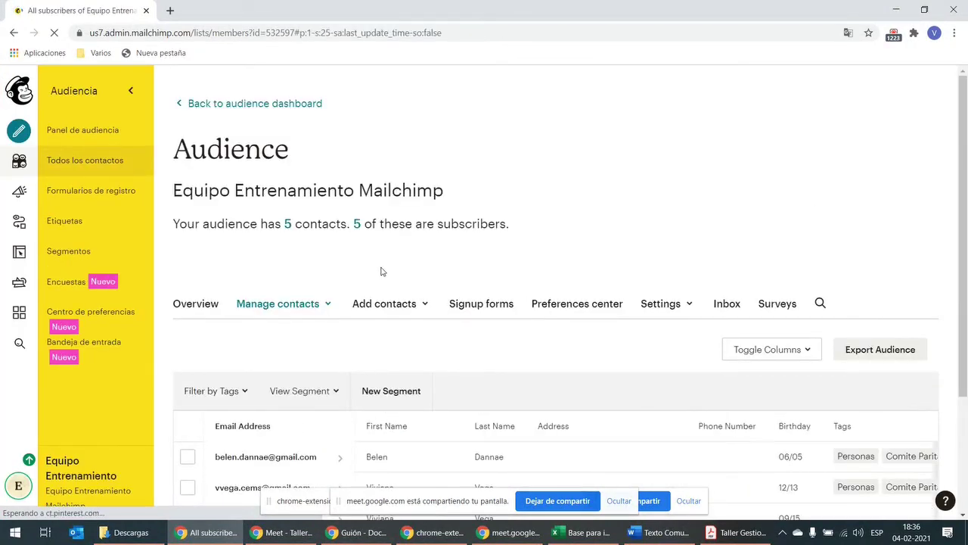
Step: Scroll down to the contacts table with all 5 contacts, their birthdays and tags
scroll(414, 270, down, 2)
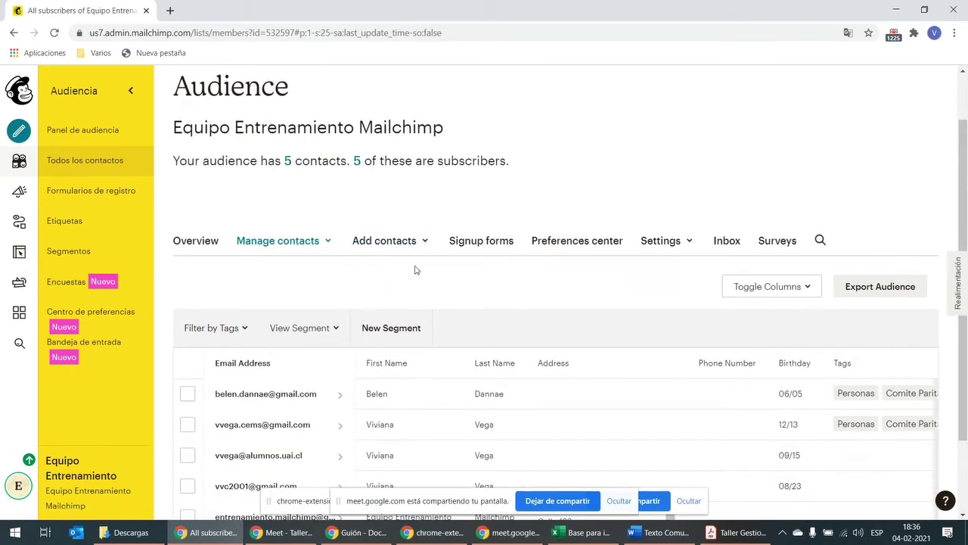
scroll(414, 270, down, 1)
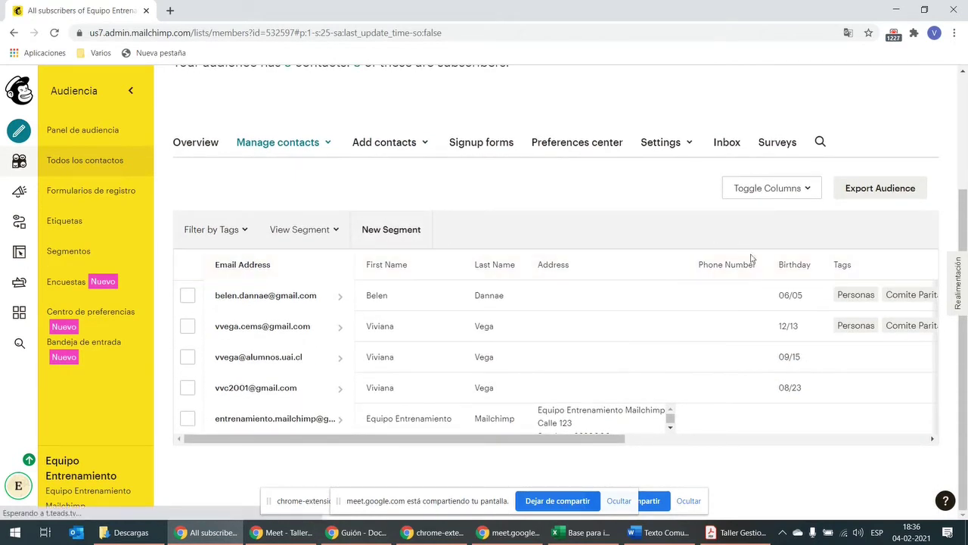
Step: Tag the third contact with a new 'Ventas' tag
click(187, 358)
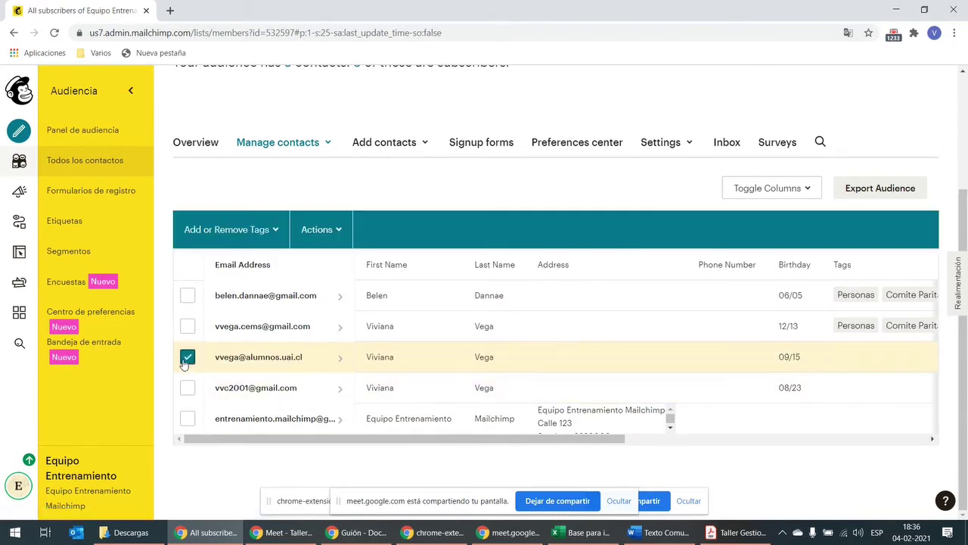
click(279, 234)
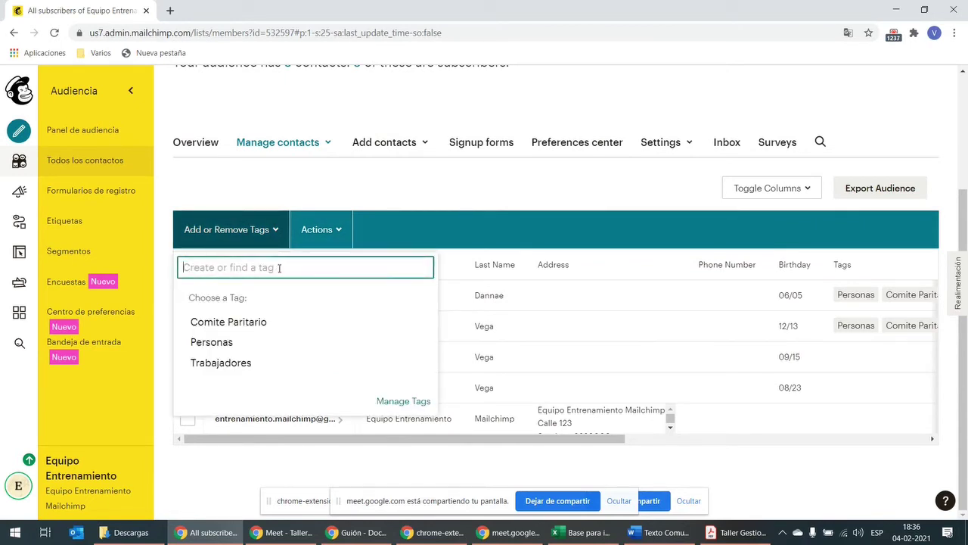
text(Ventas)
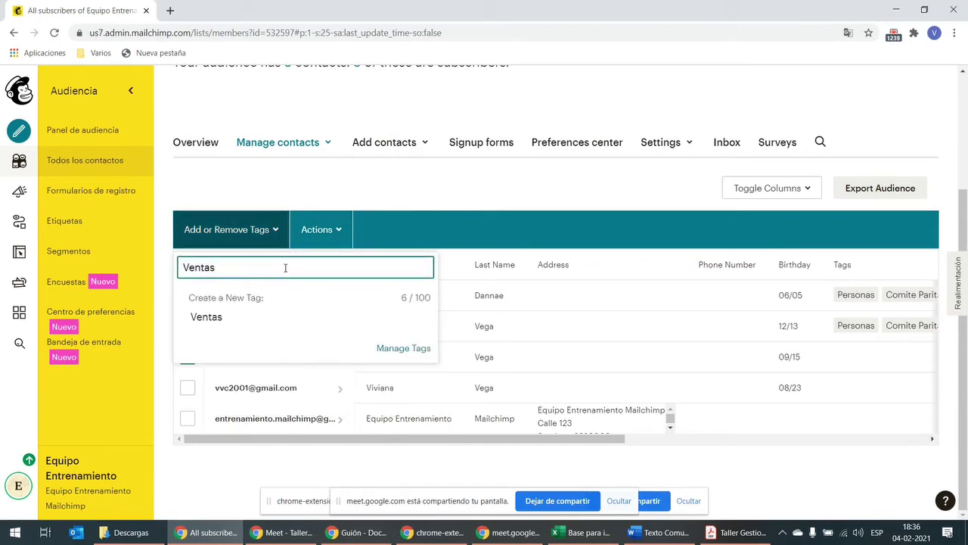
key(Return)
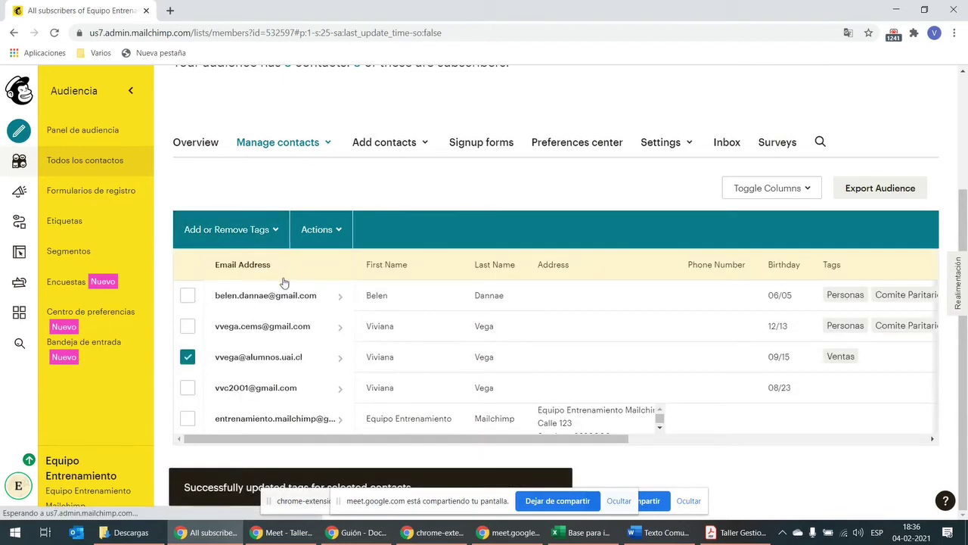
click(188, 358)
Step: Tag the fourth contact with a new 'HSSE' tag
click(188, 387)
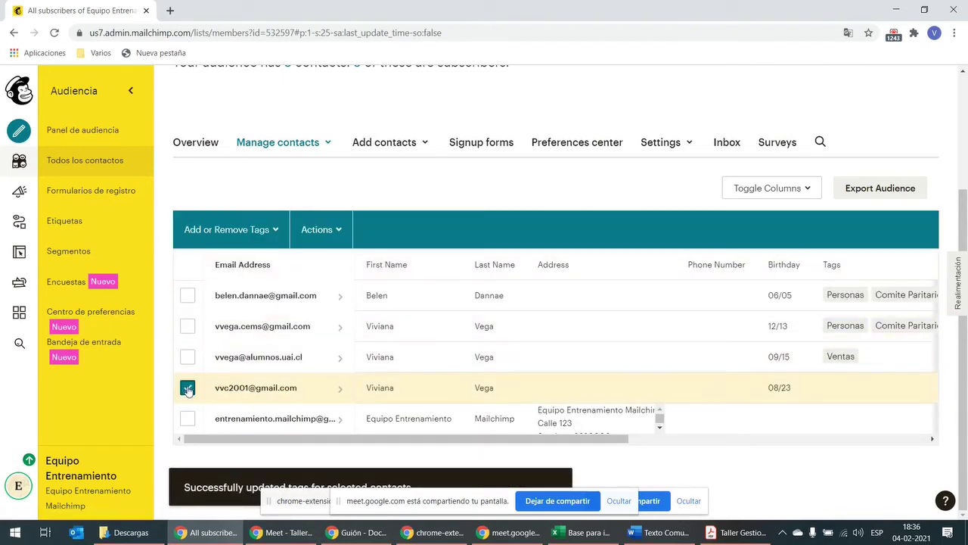
click(257, 229)
text(HSSE)
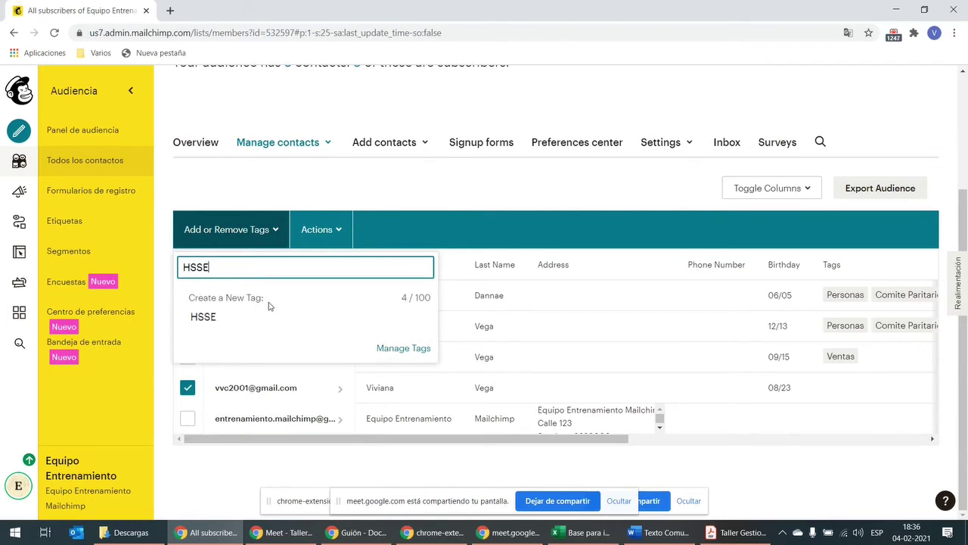
key(Return)
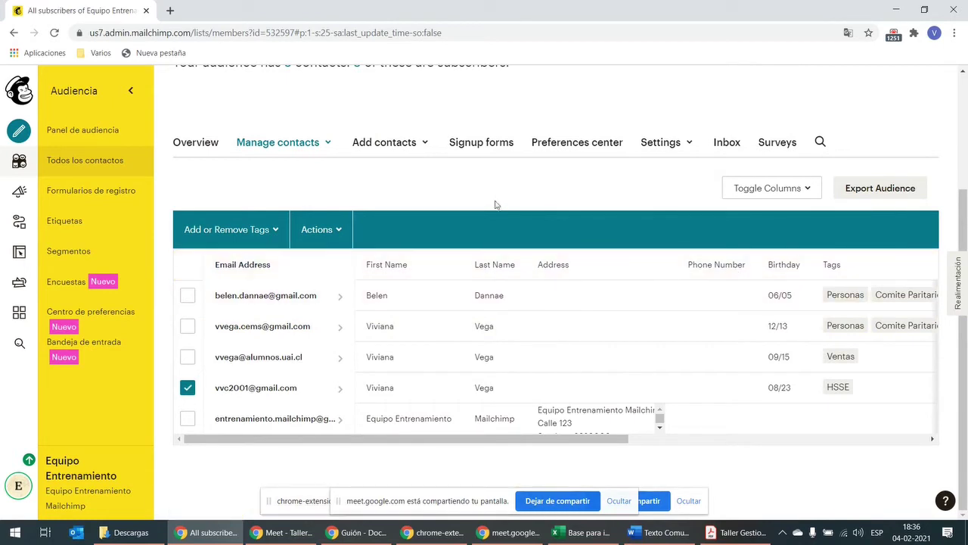
click(187, 387)
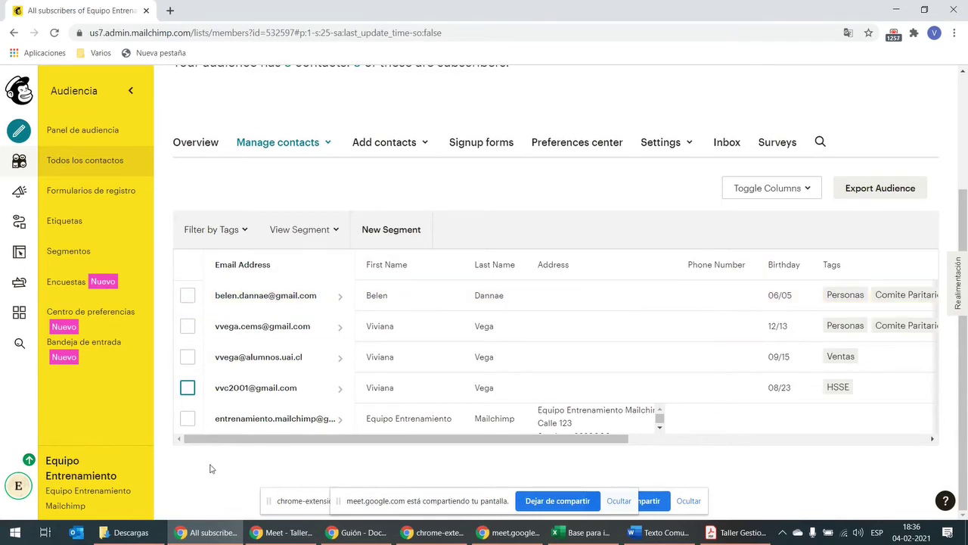
Step: Admit both waiting participants into the Google Meet call, then minimize the Meet window
click(282, 532)
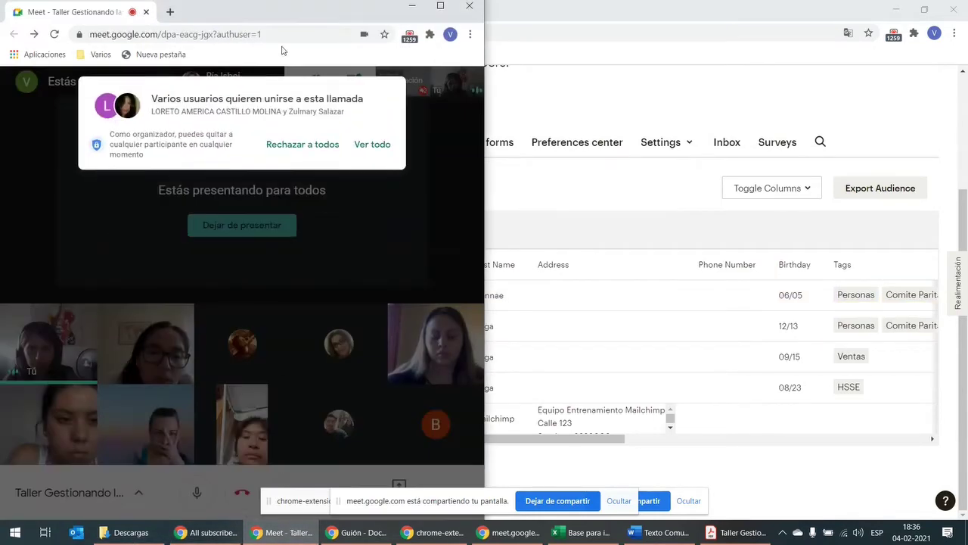
click(372, 144)
click(372, 149)
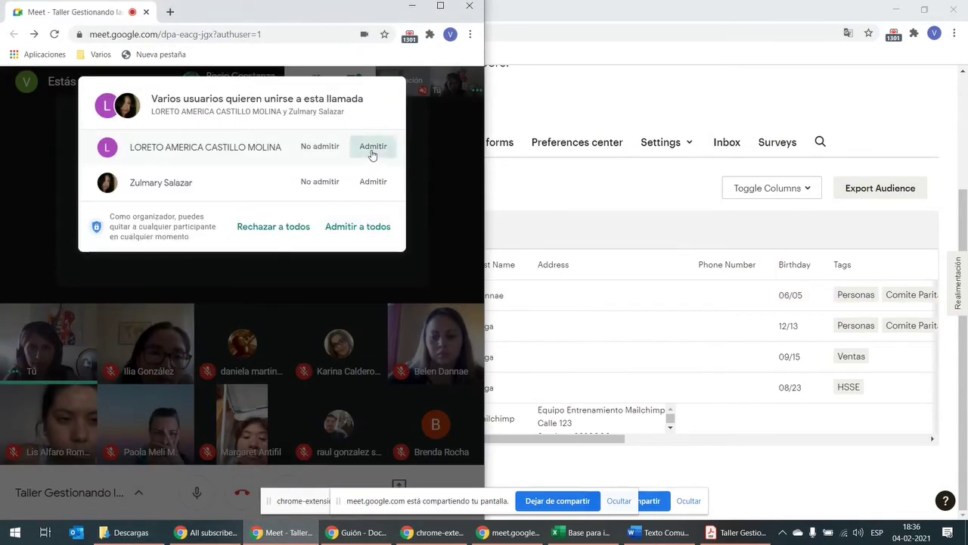
click(374, 142)
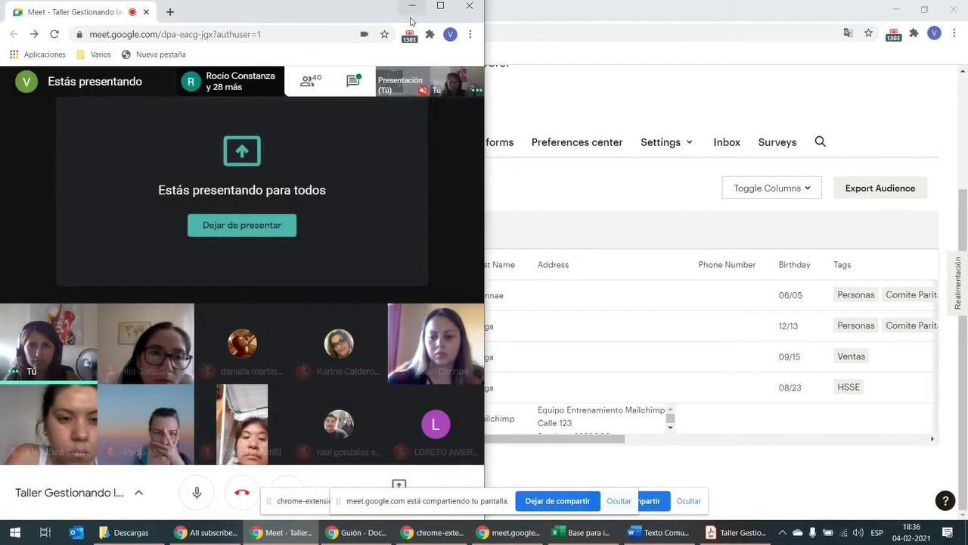
click(412, 9)
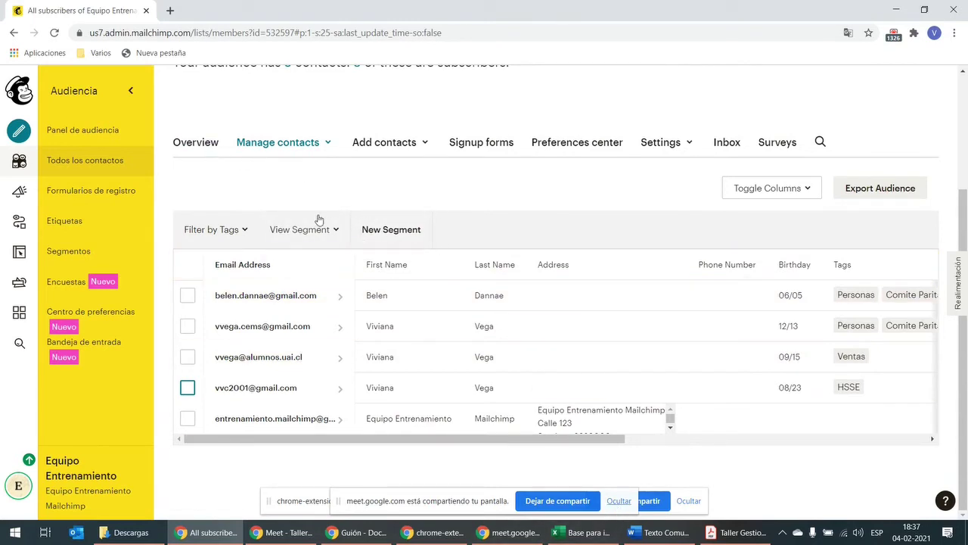
Step: Go to Campañas and review Comunicado de prueba's 33.3% opens and 33.3% clicks
click(20, 191)
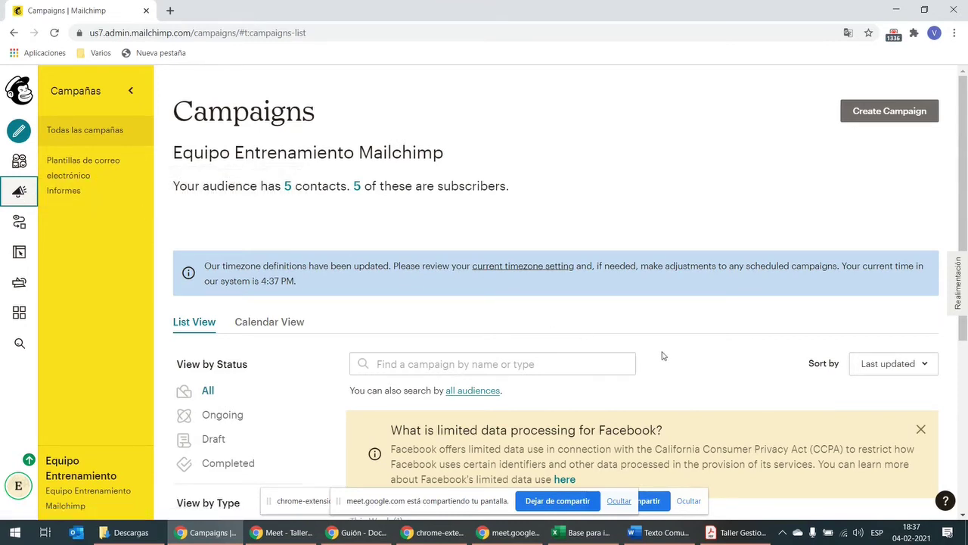
scroll(727, 269, down, 3)
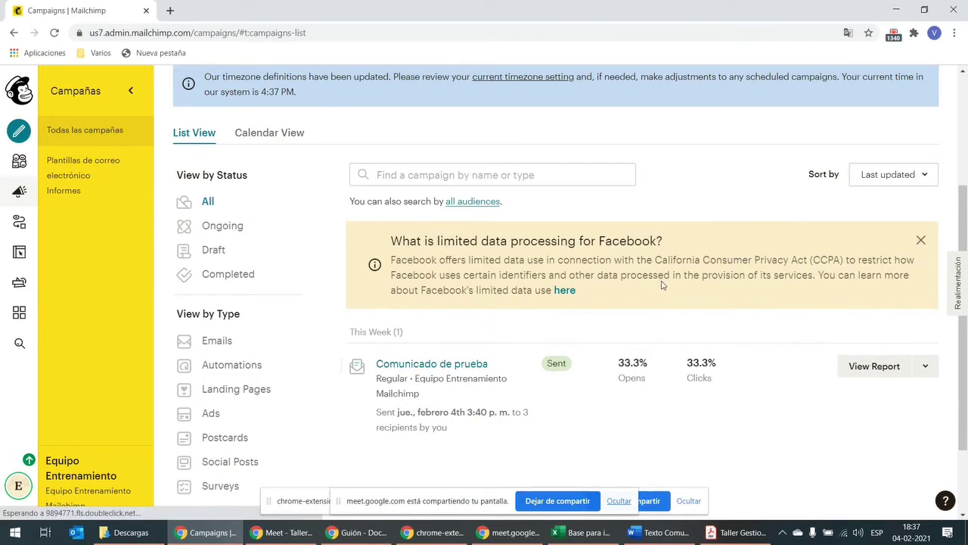
scroll(780, 212, up, 3)
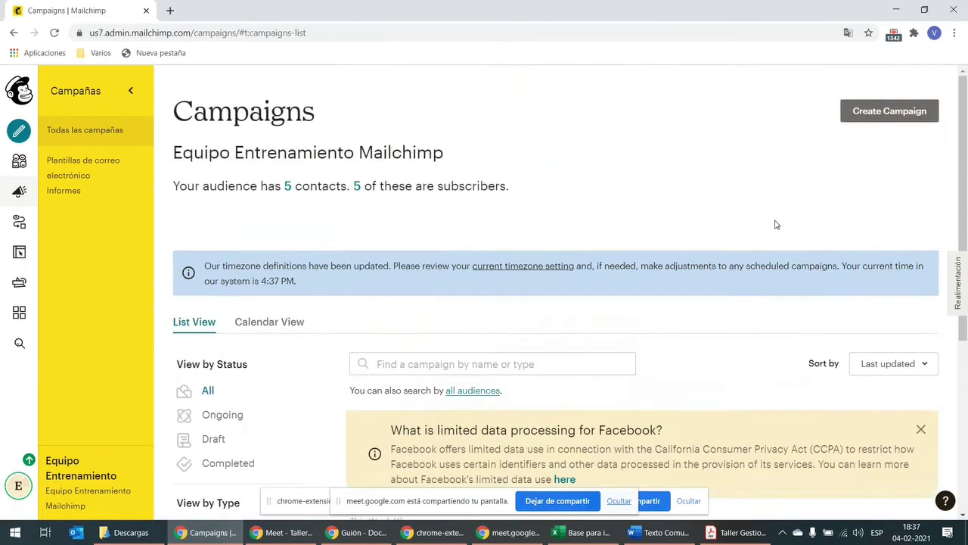
Step: Start Create Campaign and browse the campaign-type list back up to the Email option
click(905, 112)
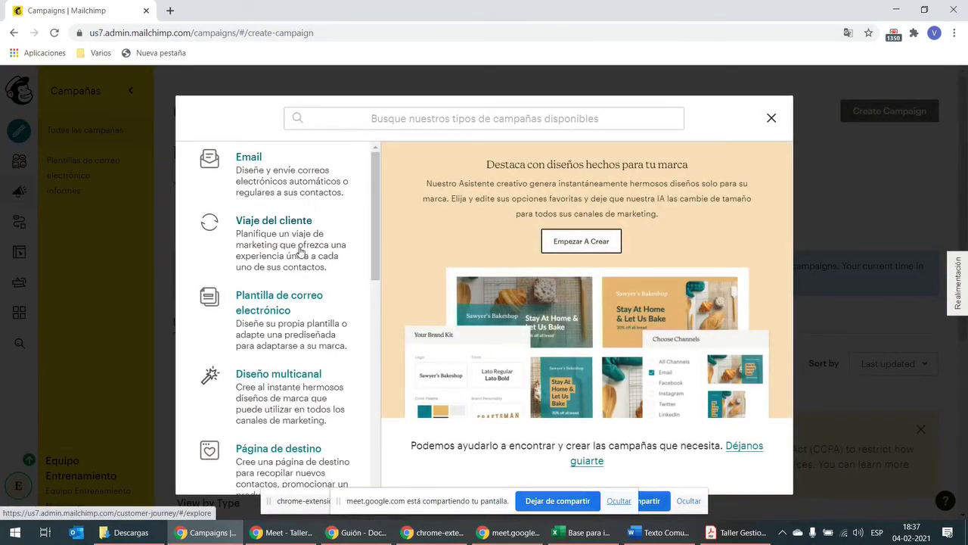
scroll(297, 253, down, 3)
scroll(295, 261, down, 3)
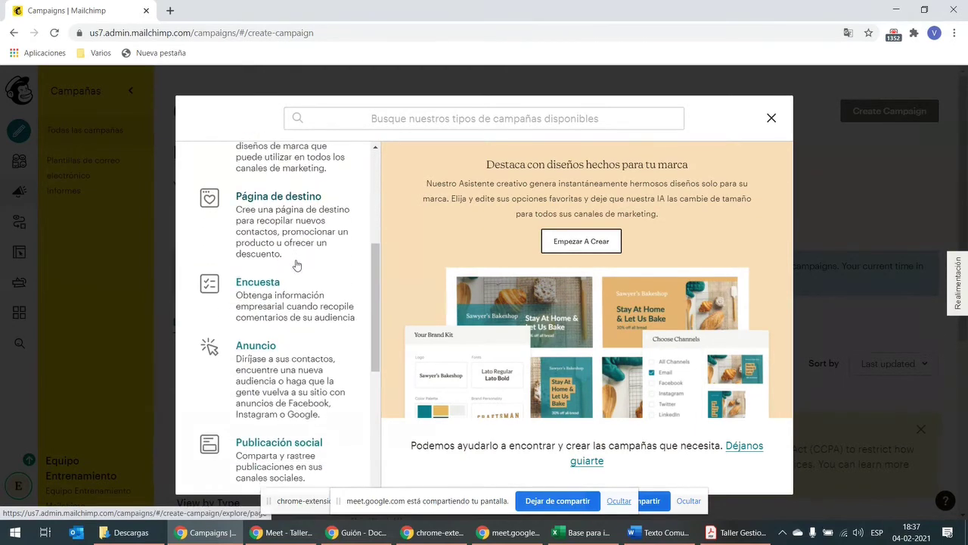
scroll(296, 265, down, 1)
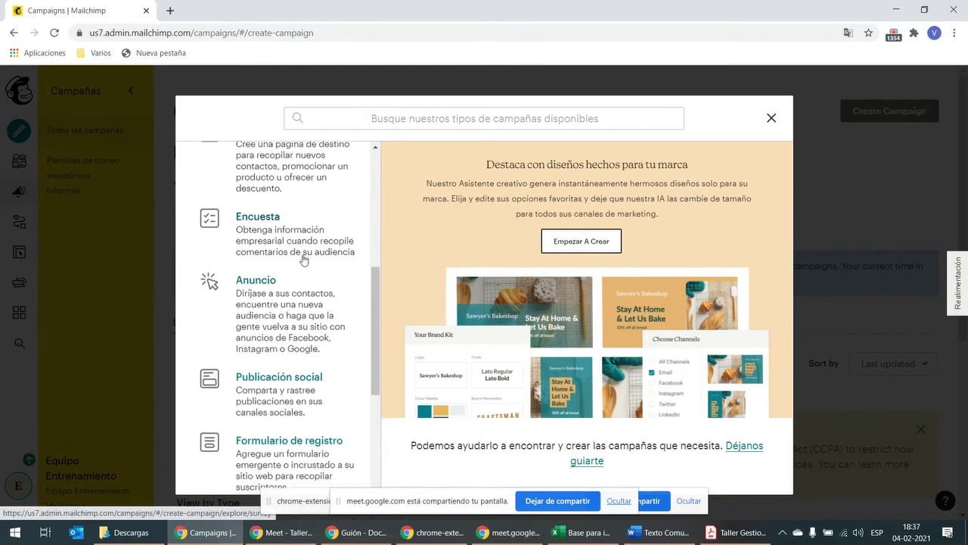
scroll(304, 250, down, 4)
scroll(303, 280, down, 1)
scroll(302, 285, down, 1)
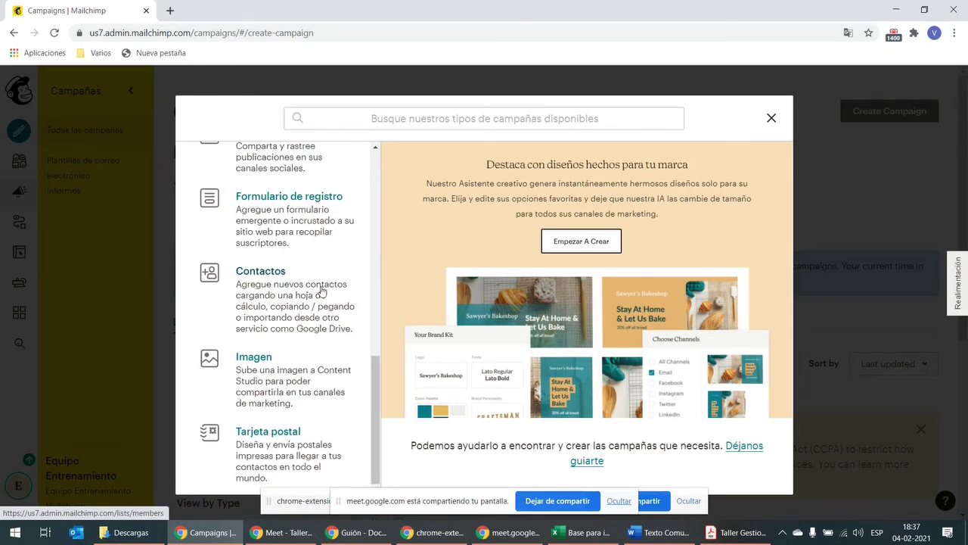
scroll(340, 261, up, 5)
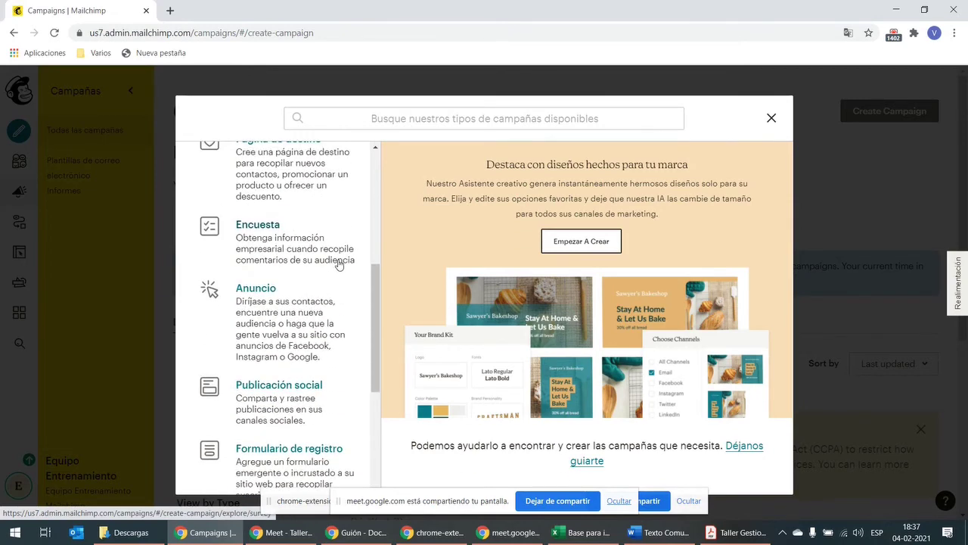
scroll(340, 263, up, 2)
scroll(342, 277, up, 2)
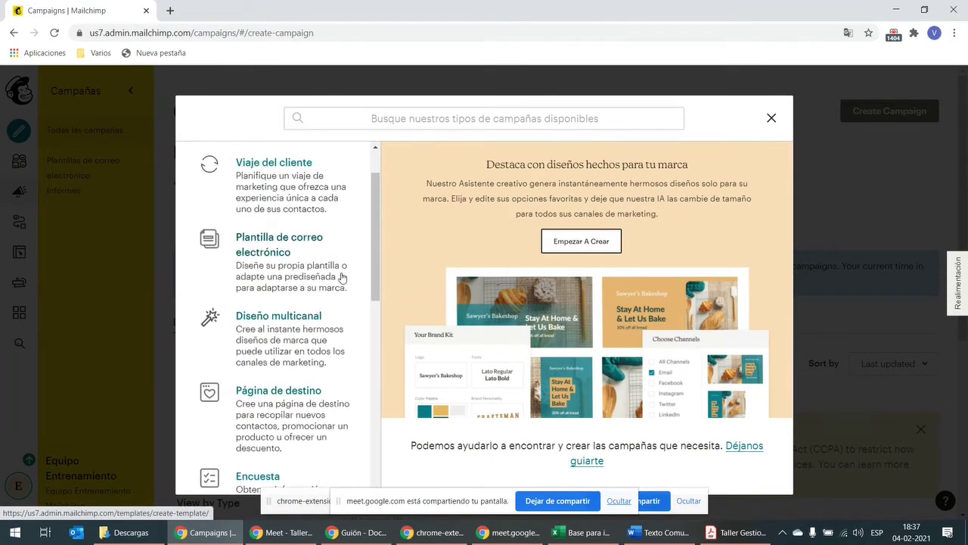
scroll(351, 276, up, 1)
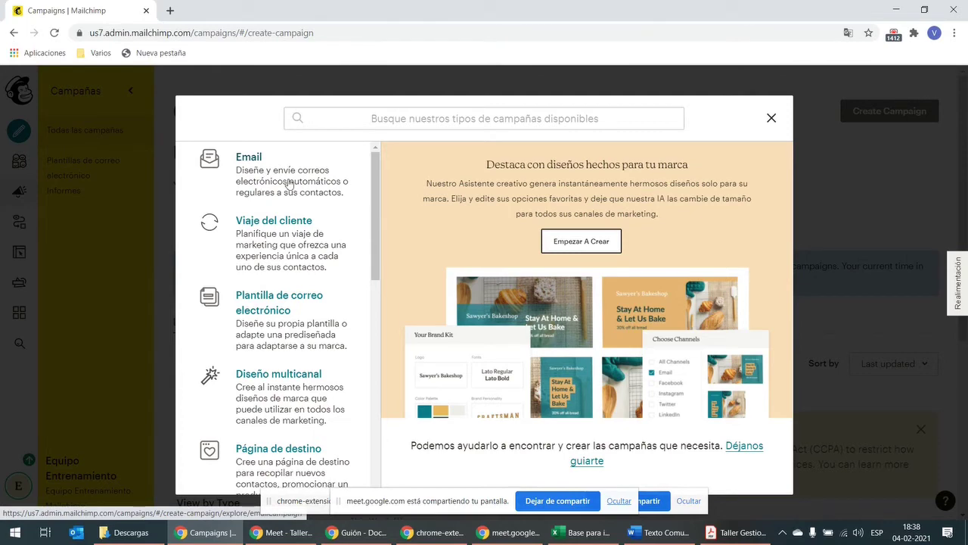
Step: Create an Email campaign named 'Anuncio nueva jefatura de finanzas'
click(288, 183)
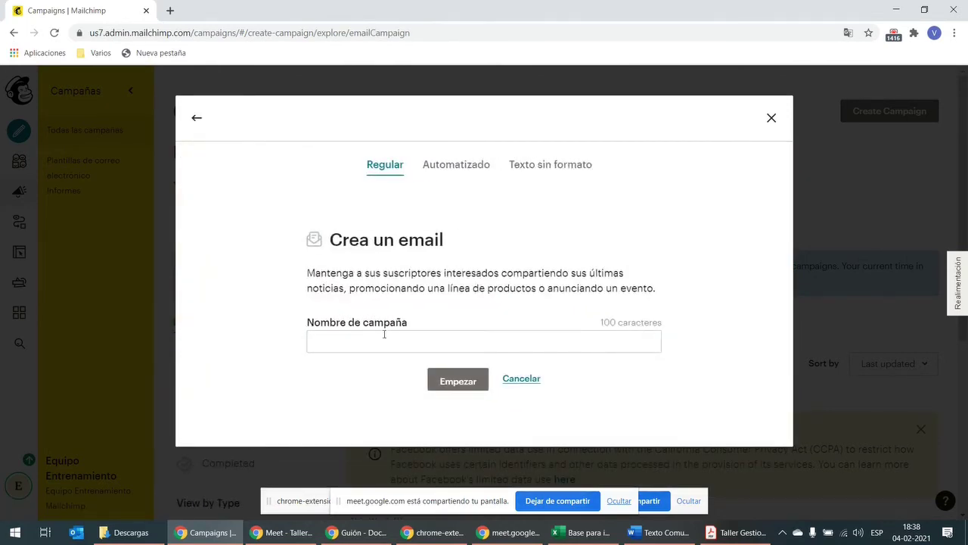
click(383, 334)
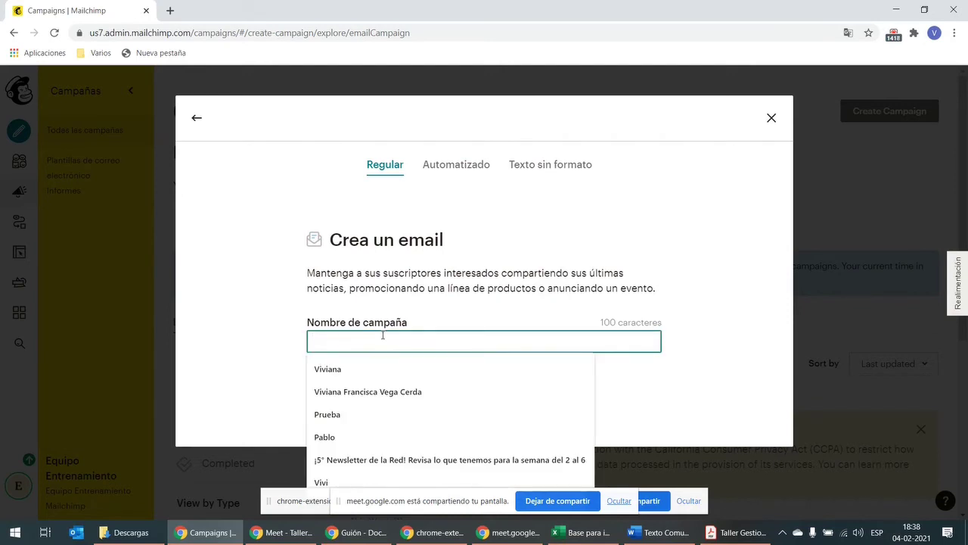
text(Anu)
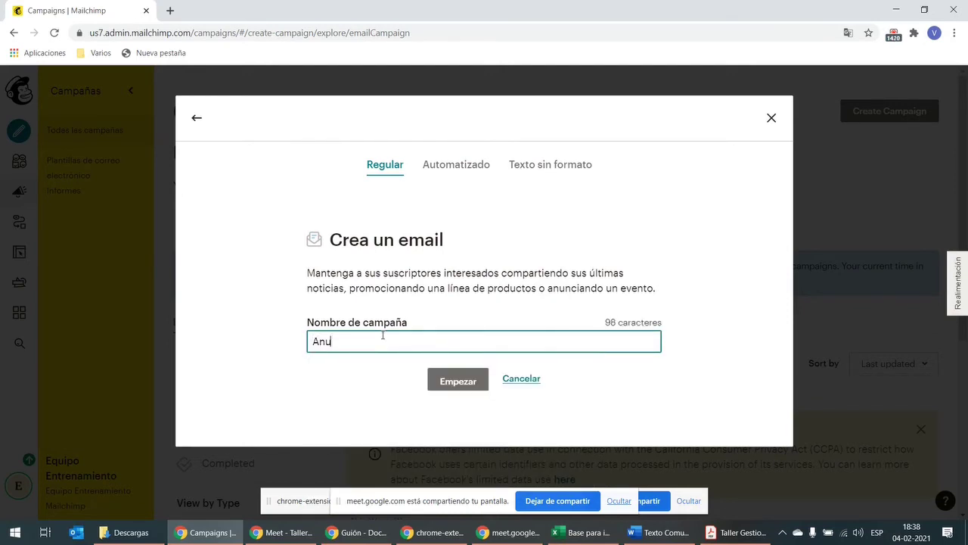
text(ncio nuva J)
text(va)
text( jefatura de finanzas)
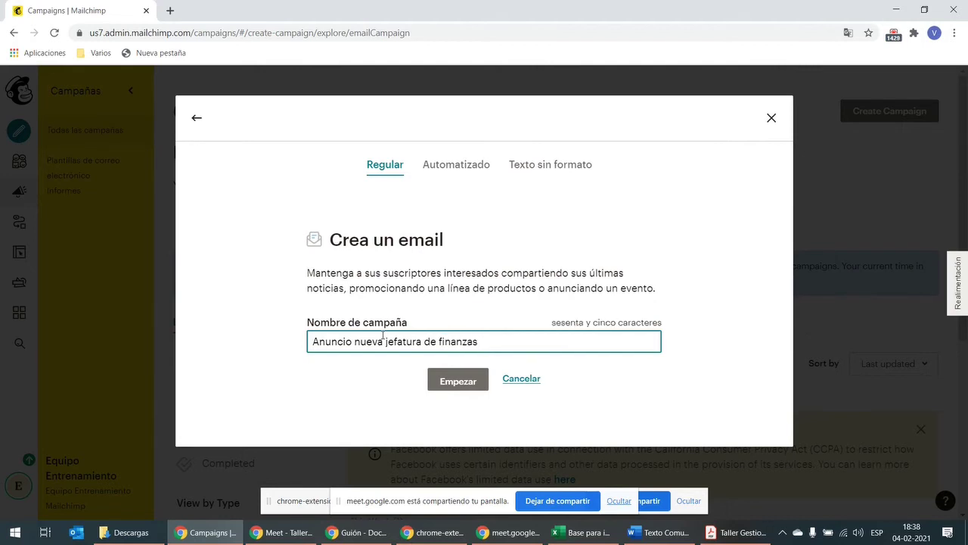
key(BackSpace)
click(456, 384)
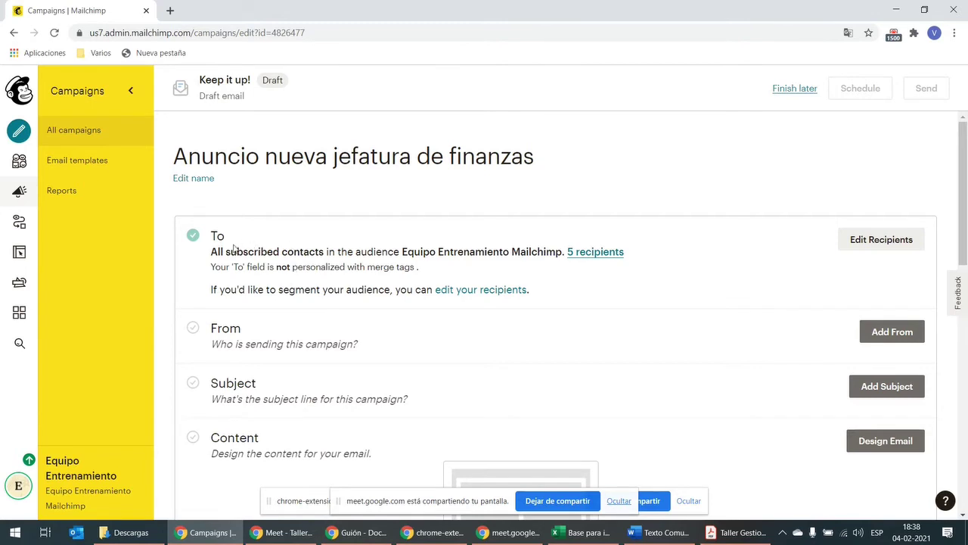
Step: Edit the draft's recipients, keep the Equipo Entrenamiento Mailchimp audience, and list its segments and tags
click(890, 242)
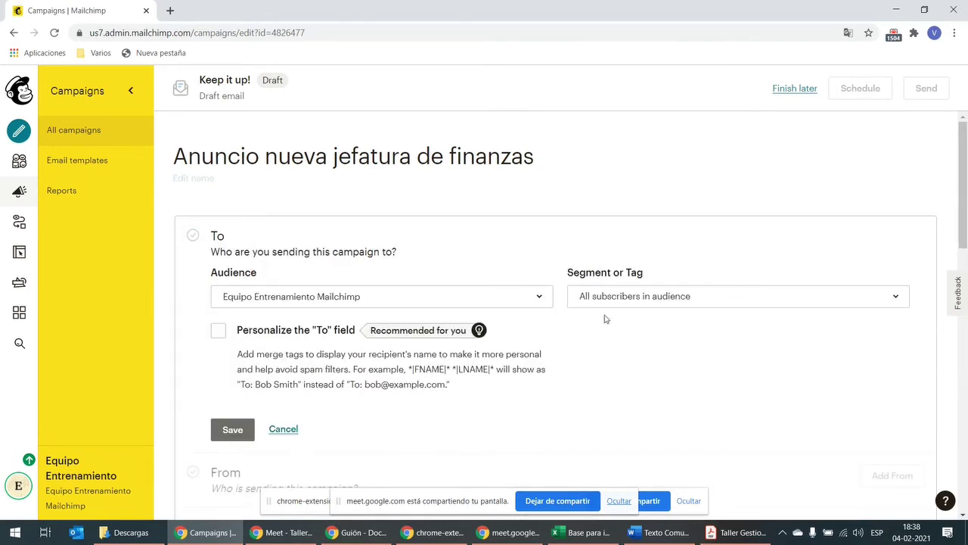
click(524, 305)
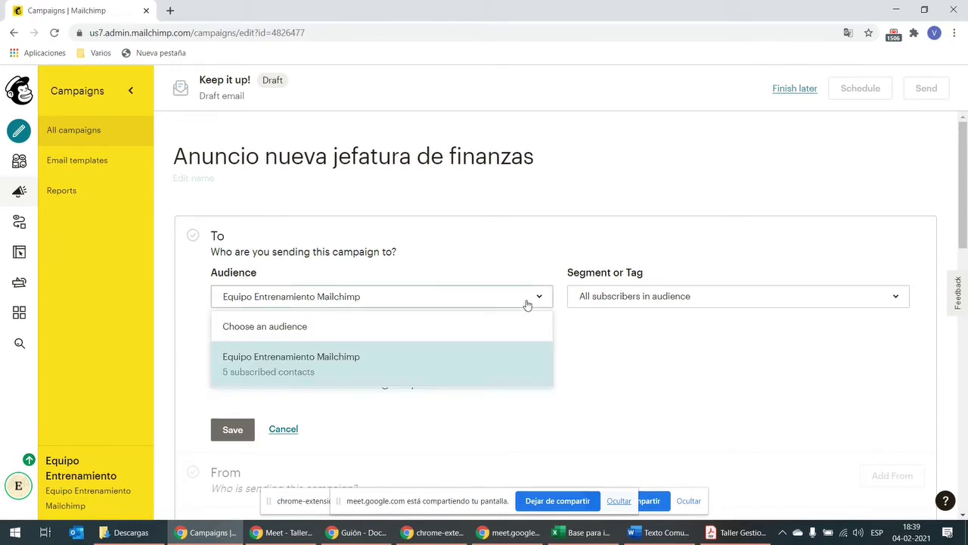
click(631, 366)
click(619, 299)
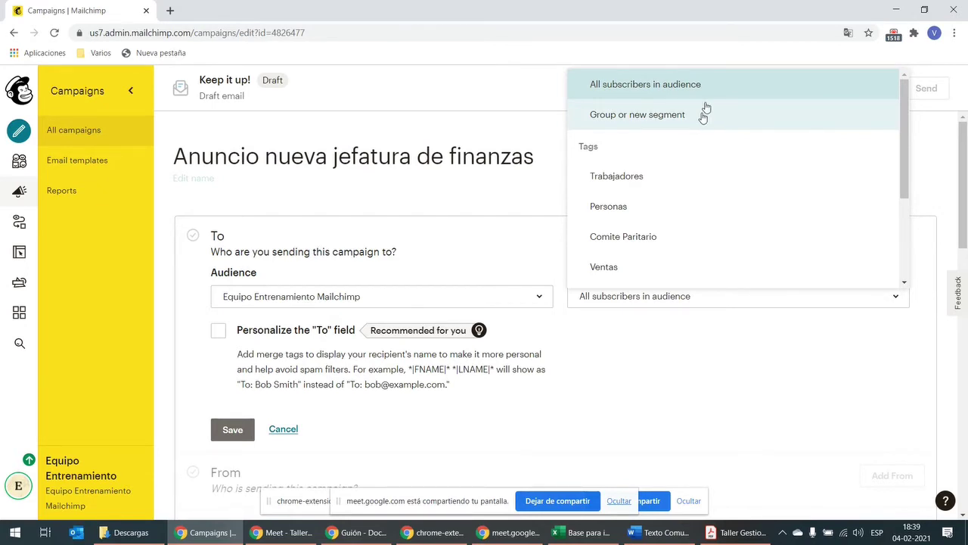
Step: Add a segment condition 'Date Added is a specific date 2/4/2021' and update the count to 5 contacts
click(703, 117)
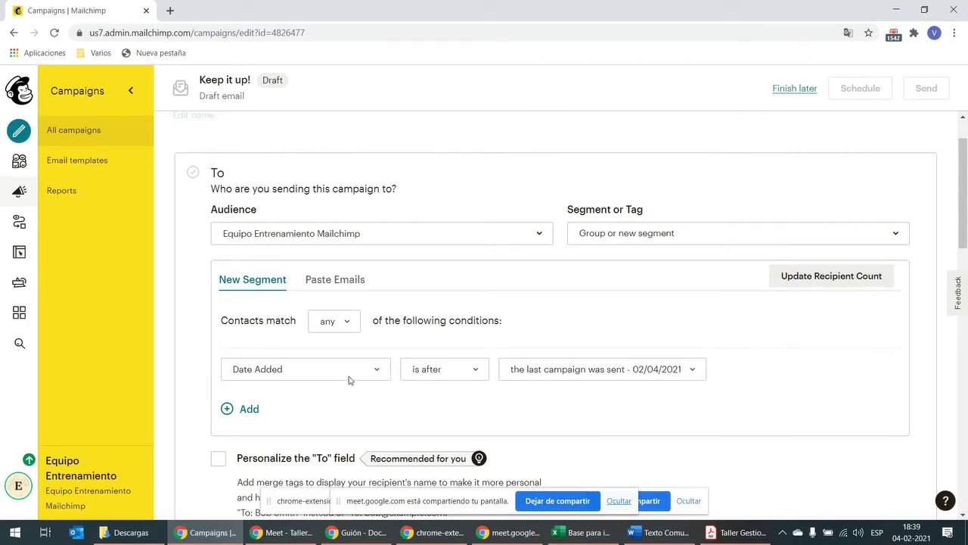
click(458, 379)
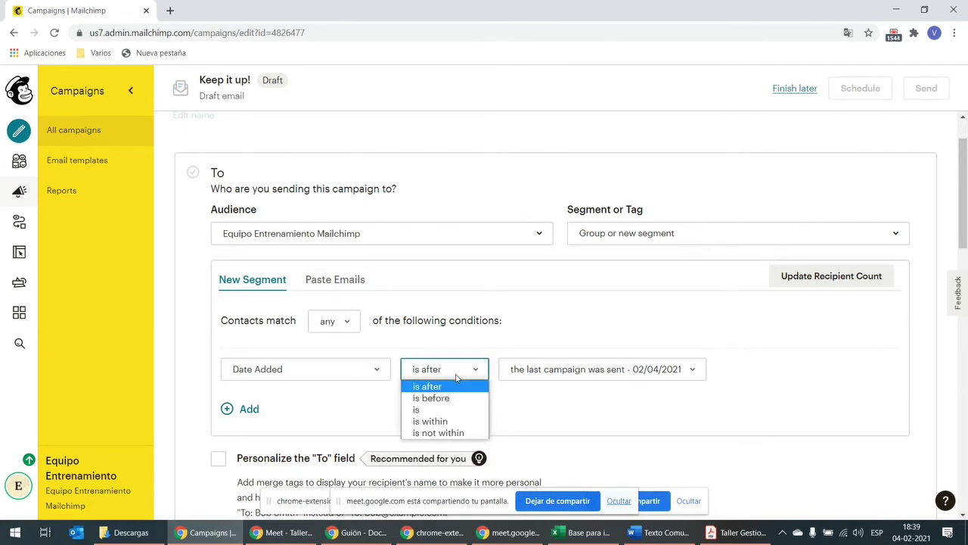
click(447, 411)
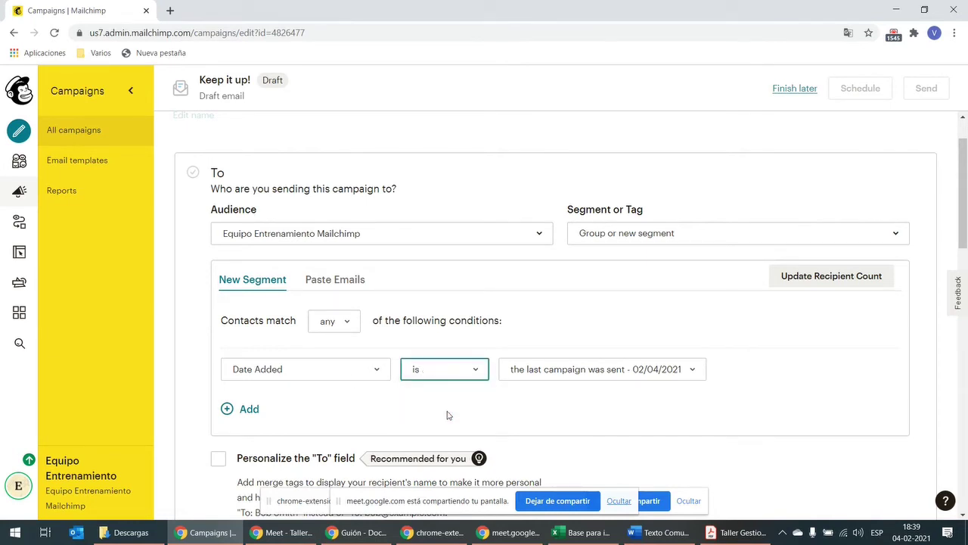
click(469, 375)
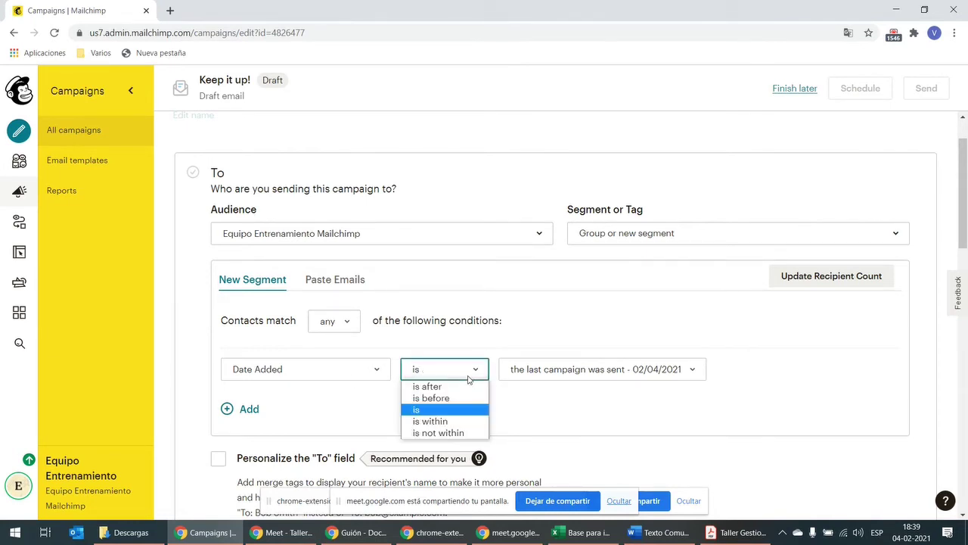
click(455, 411)
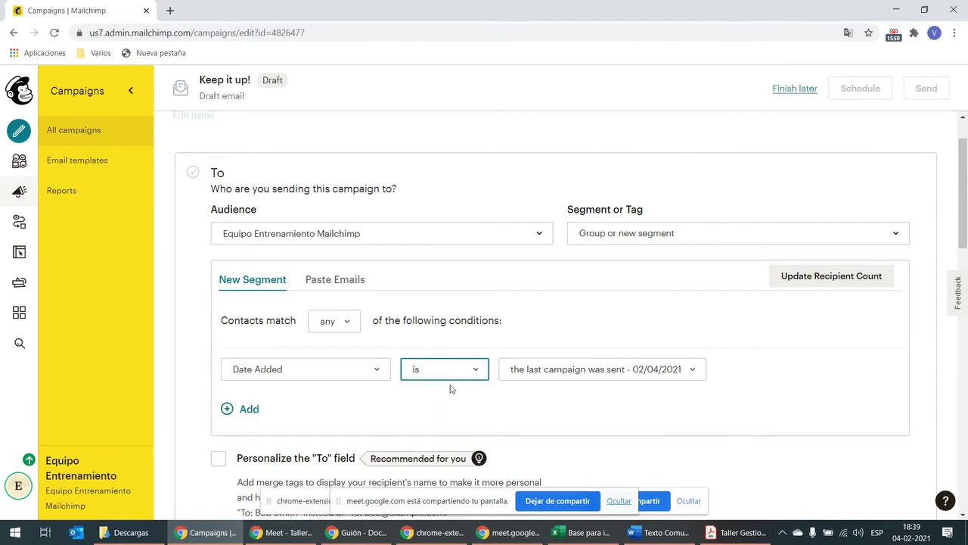
click(666, 376)
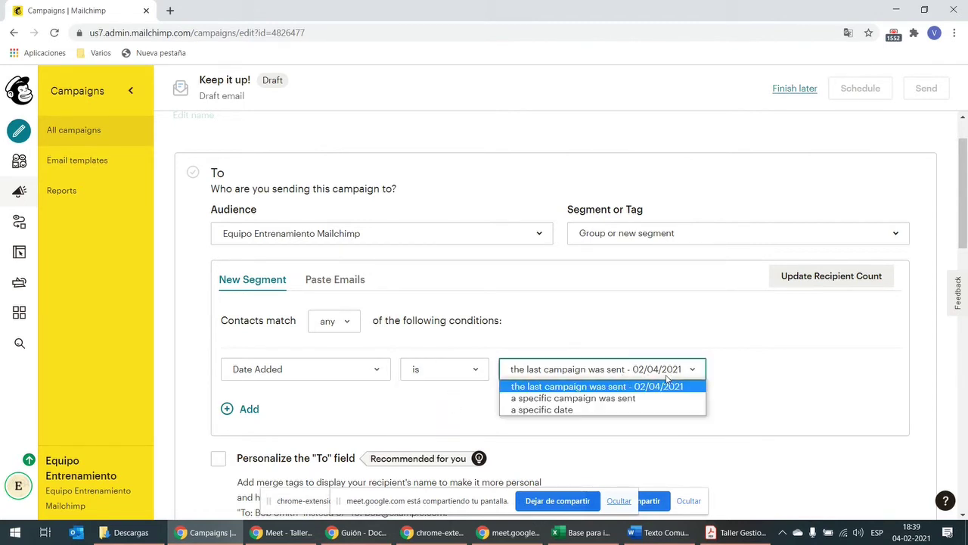
click(637, 409)
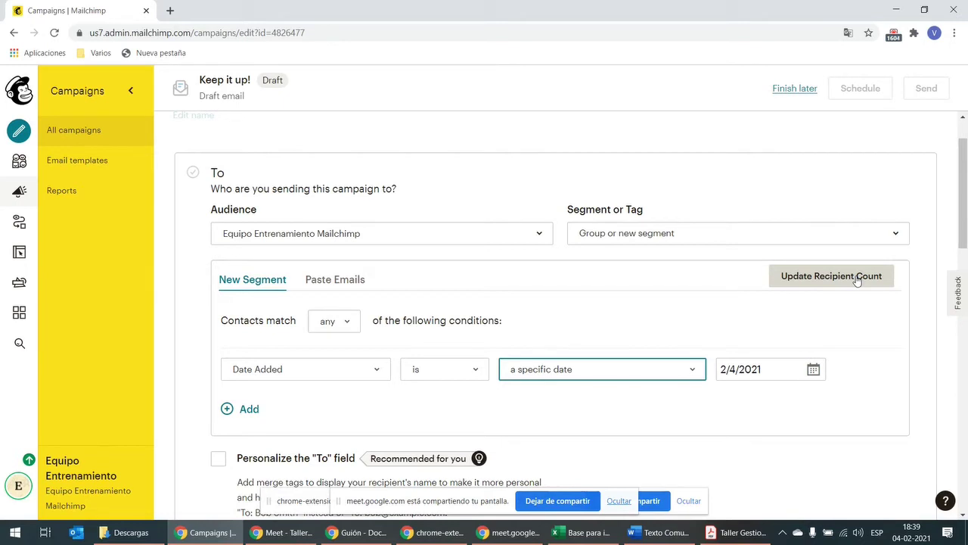
click(856, 278)
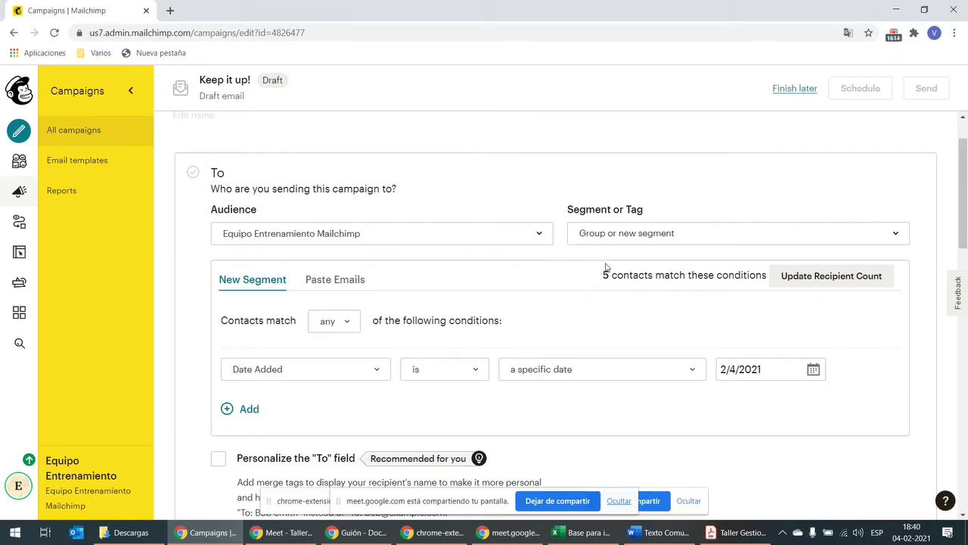
Step: Try the Paste Emails option, leaving its address box empty, then return to segment and tag choices
click(335, 280)
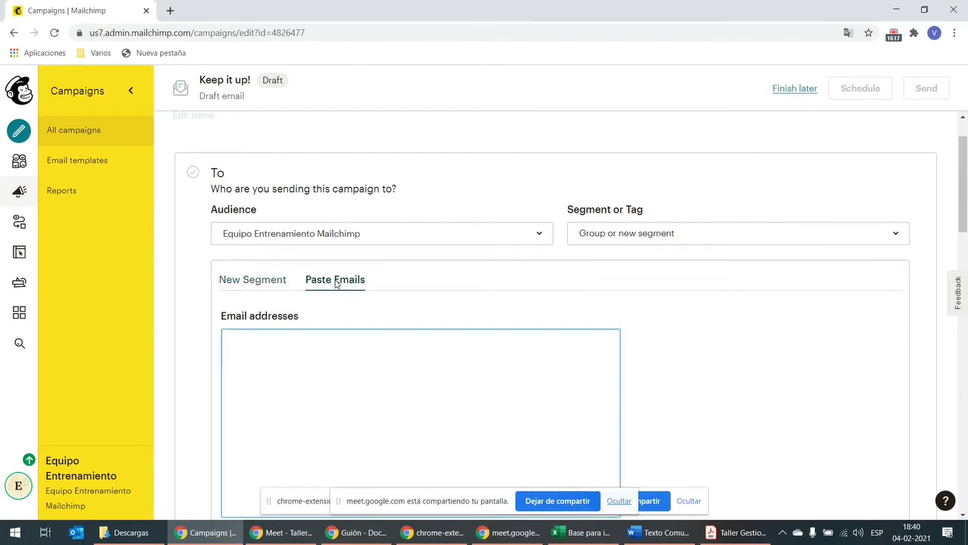
click(306, 346)
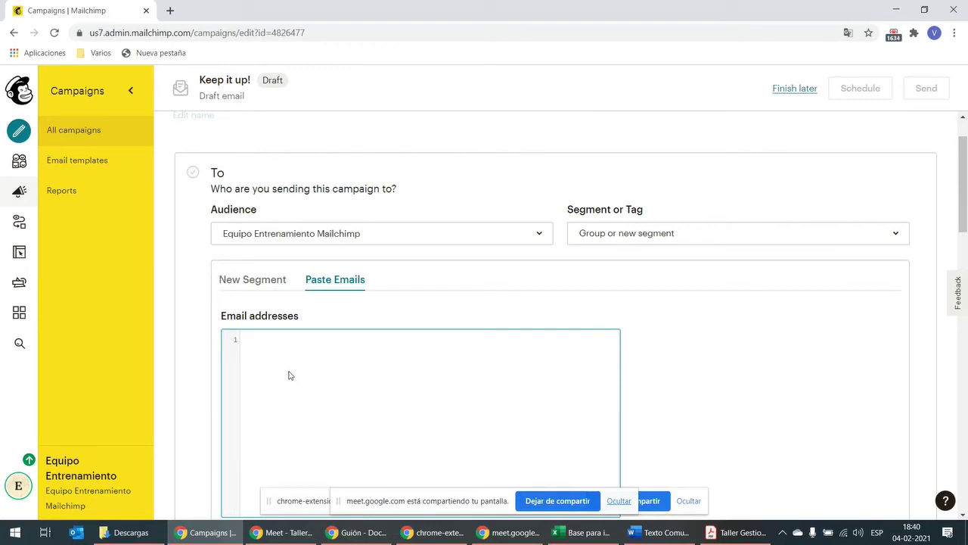
click(600, 236)
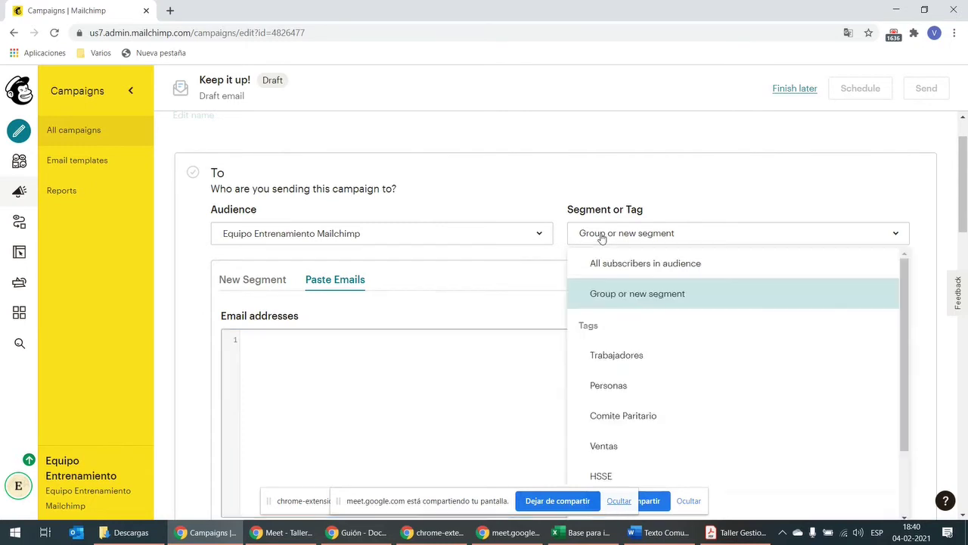
Step: Pick the Trabajadores tag as the recipient segment and keep it after reviewing the tag list
click(651, 362)
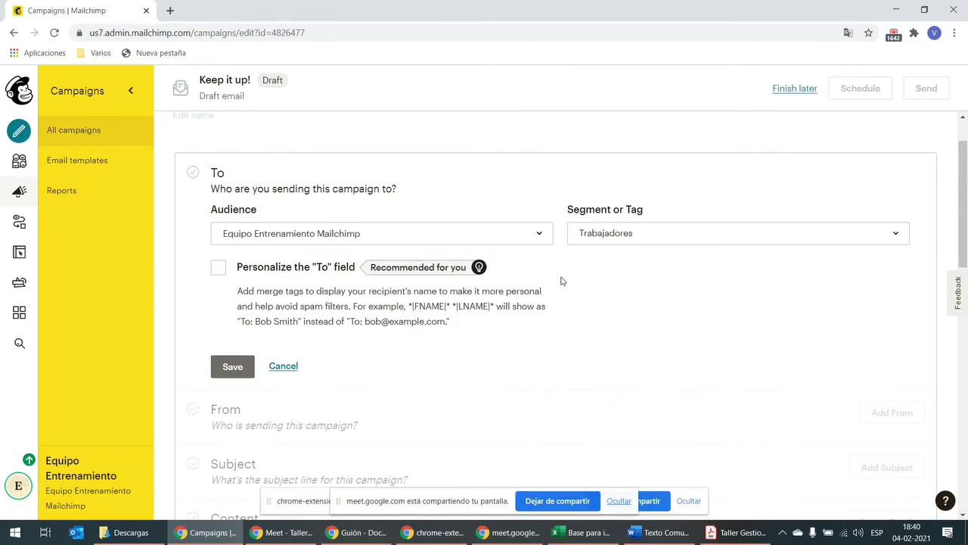
click(633, 234)
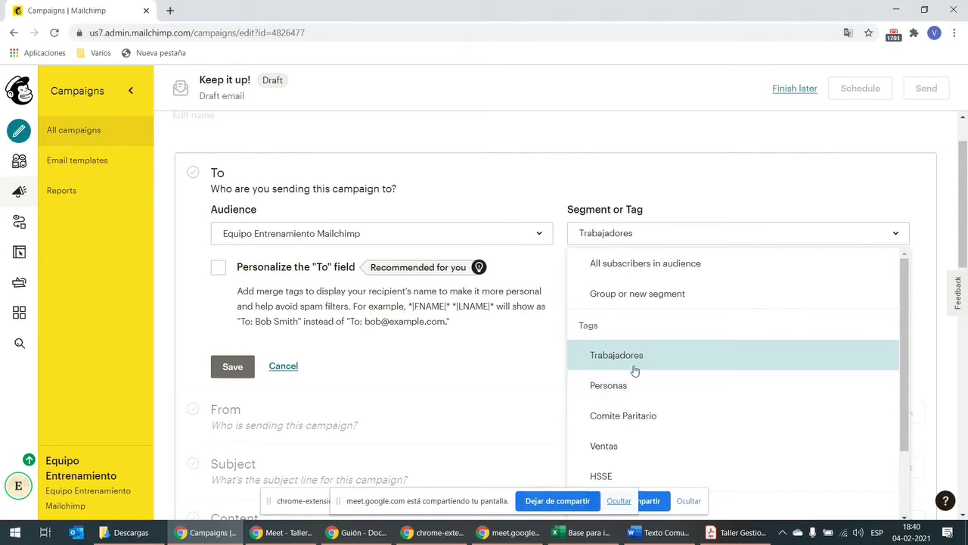
click(479, 358)
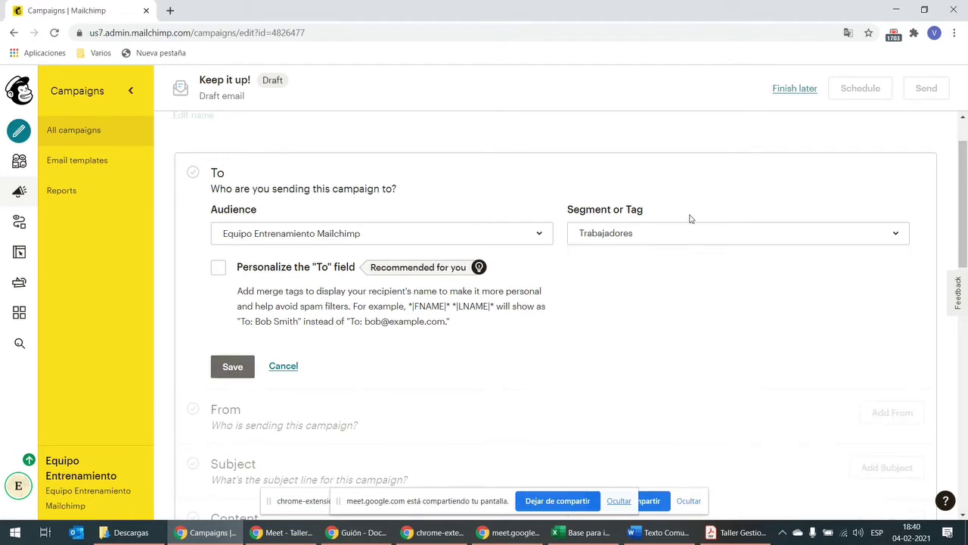
click(668, 239)
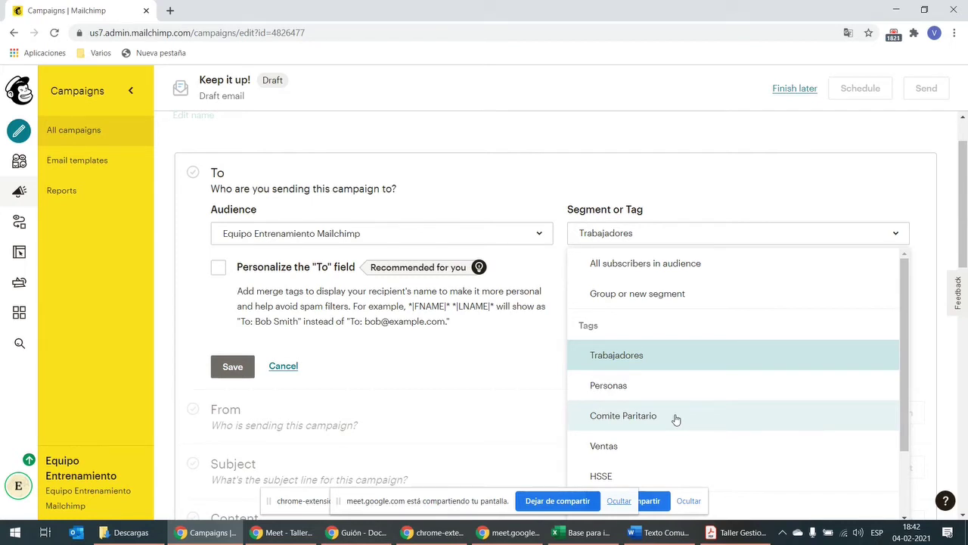
click(493, 397)
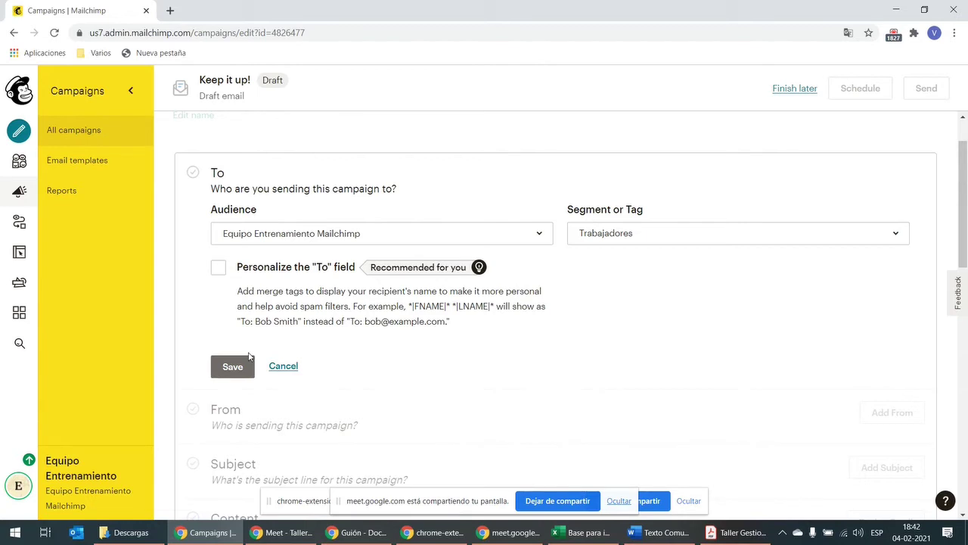
Step: Resolve the recipient issue by choosing all subscribers in the audience and enabling To-field personalization
click(231, 369)
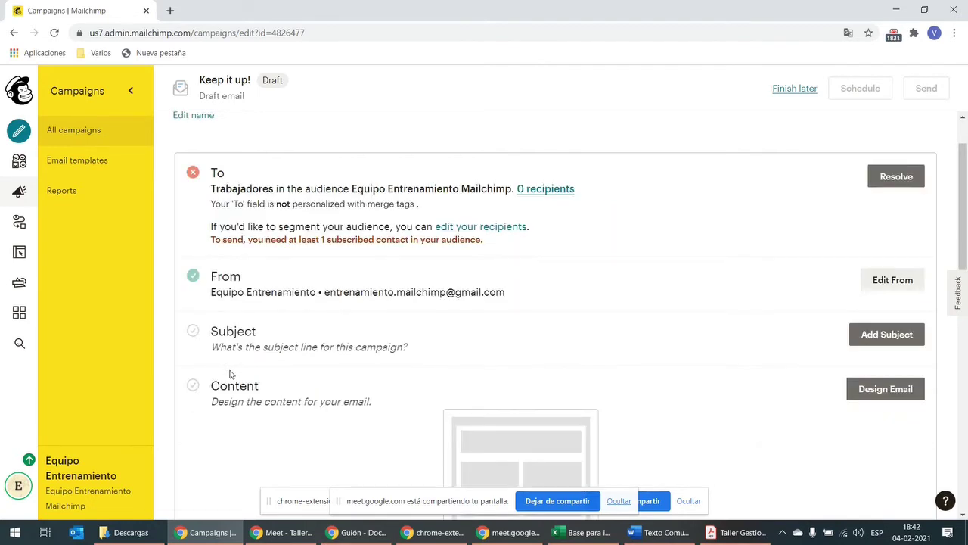
click(891, 177)
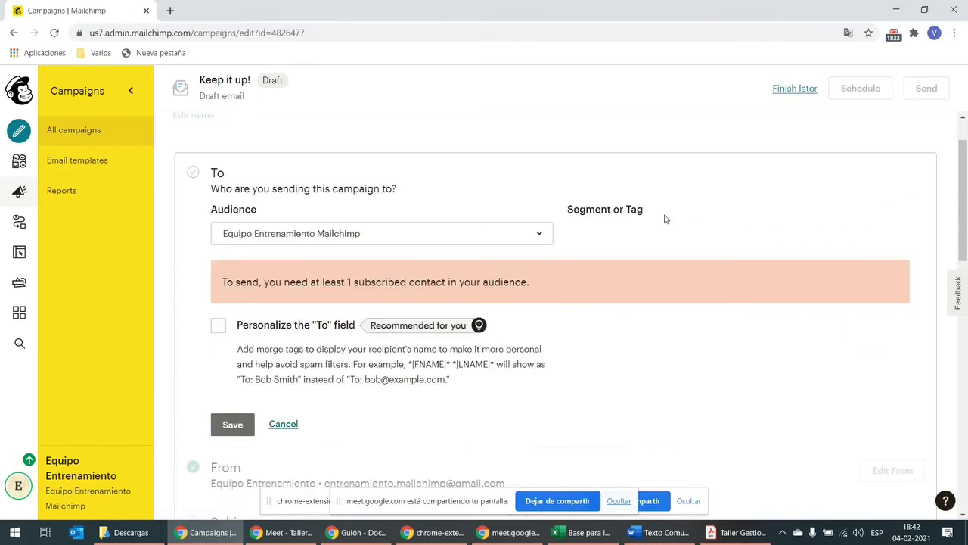
click(641, 241)
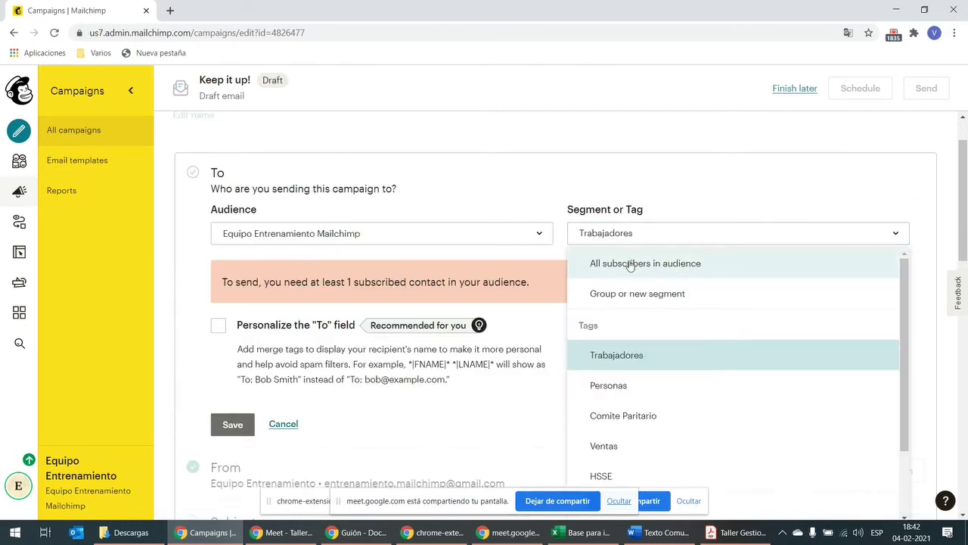
click(686, 265)
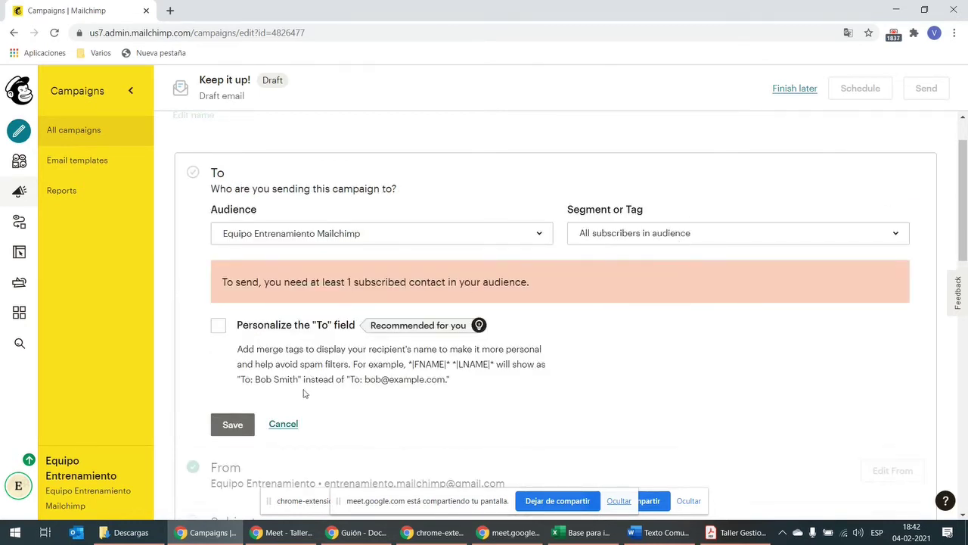
click(227, 427)
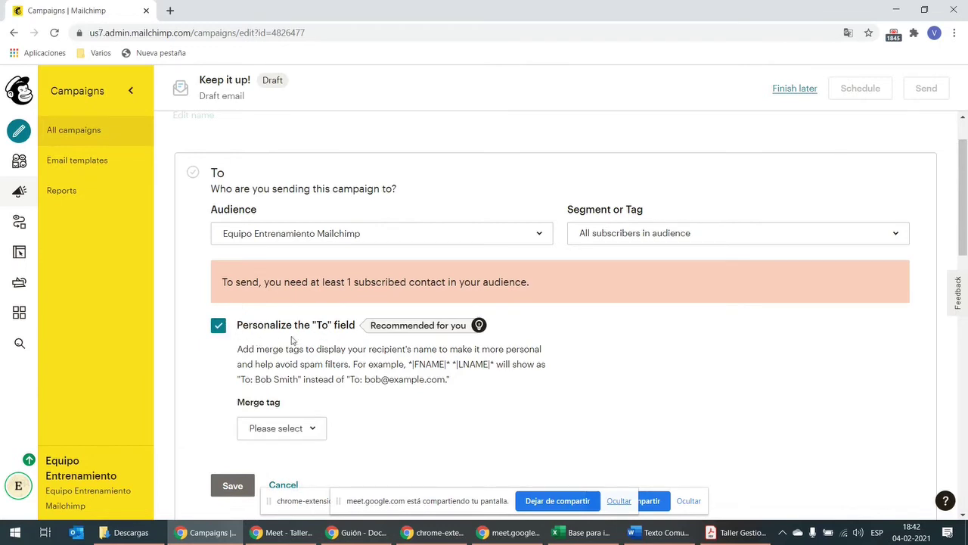
Step: Set the To-field merge tag to *|FNAME|* *|LNAME|* and save the recipients
click(306, 428)
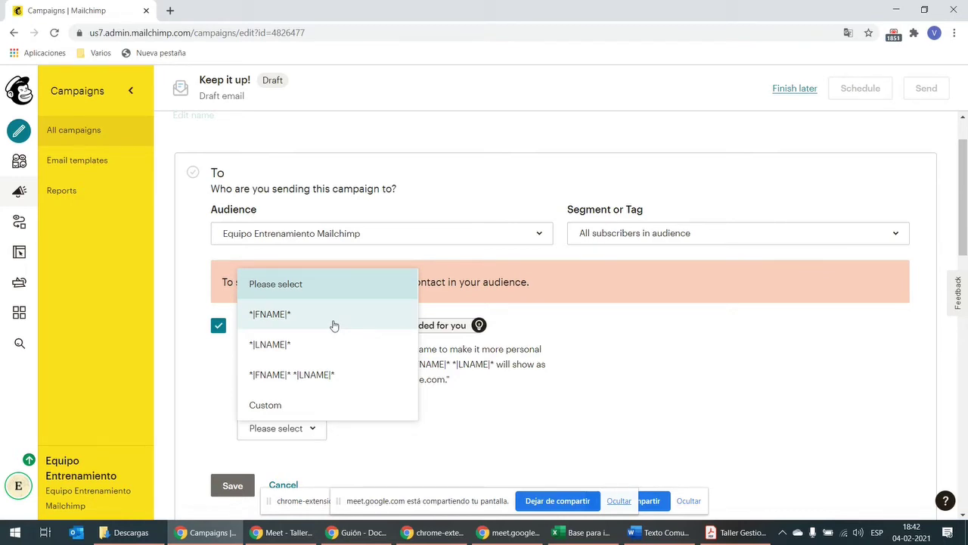
click(334, 325)
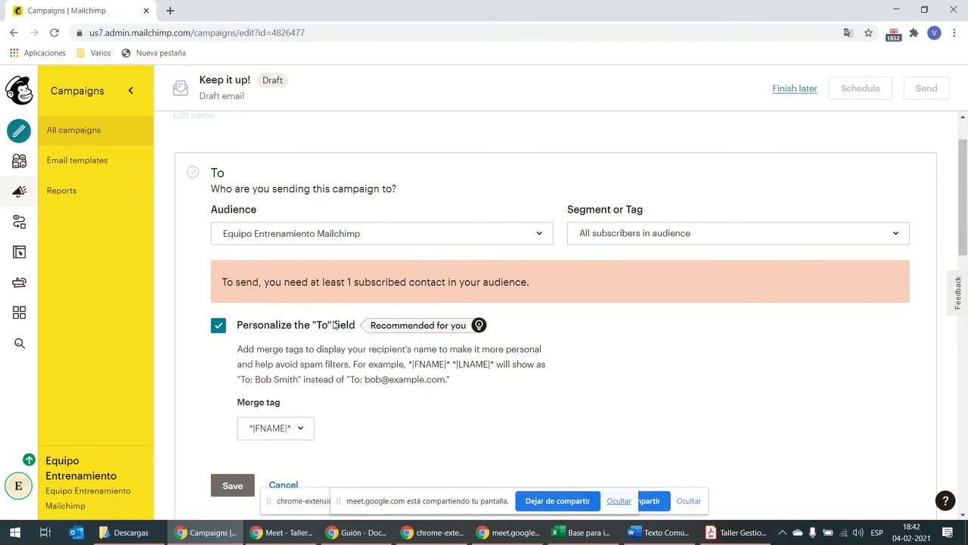
click(296, 435)
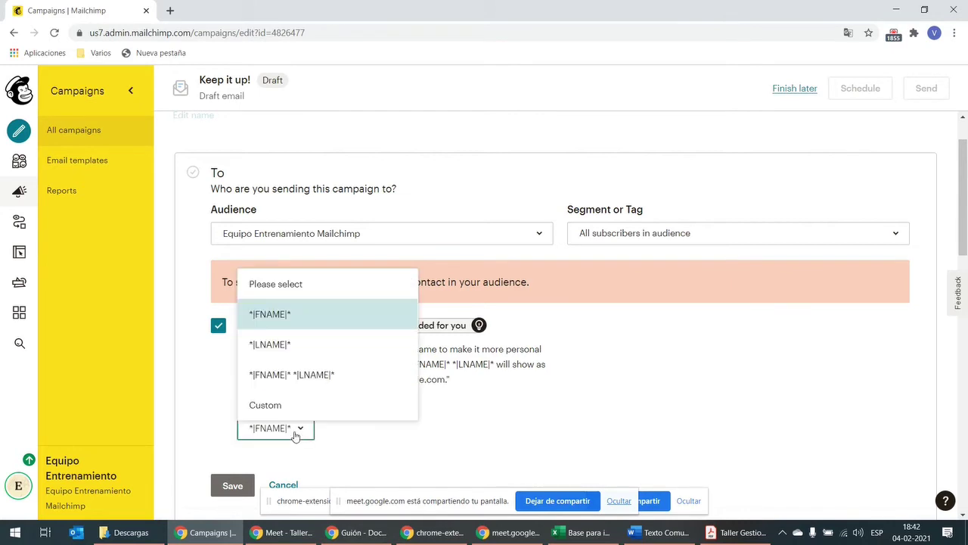
click(324, 373)
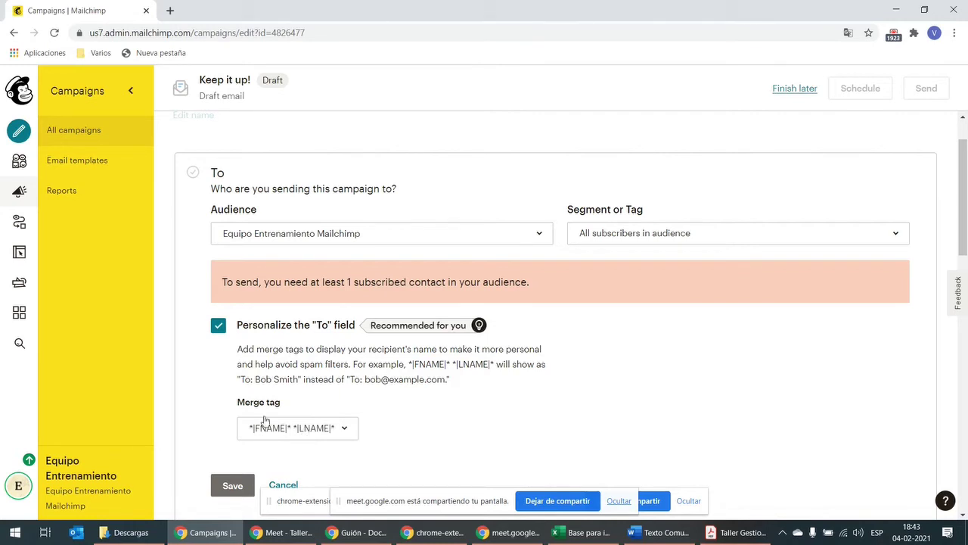
click(232, 485)
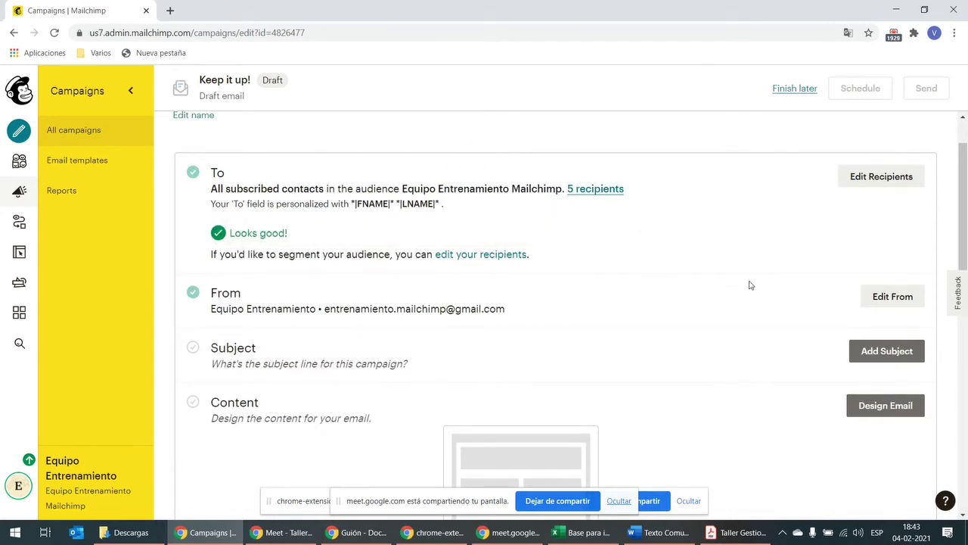
click(889, 302)
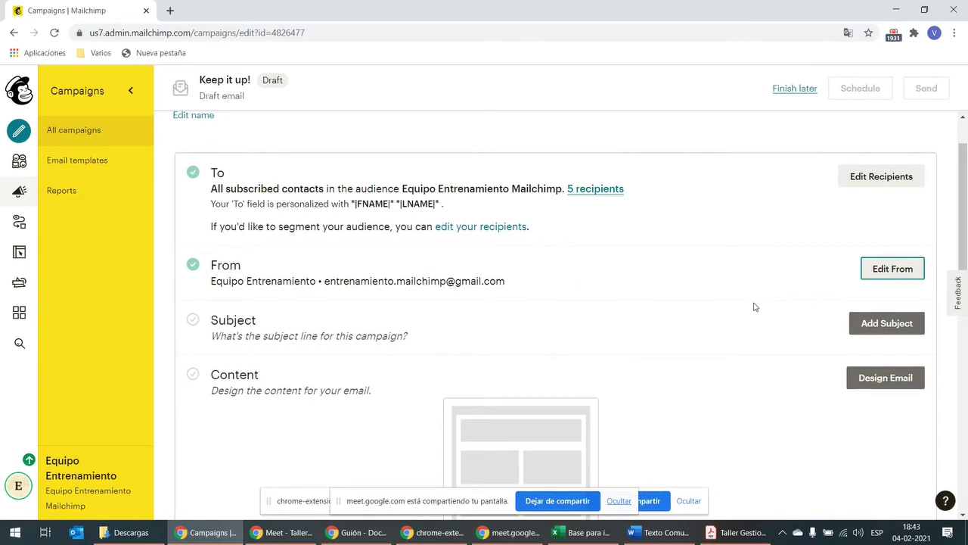
click(891, 271)
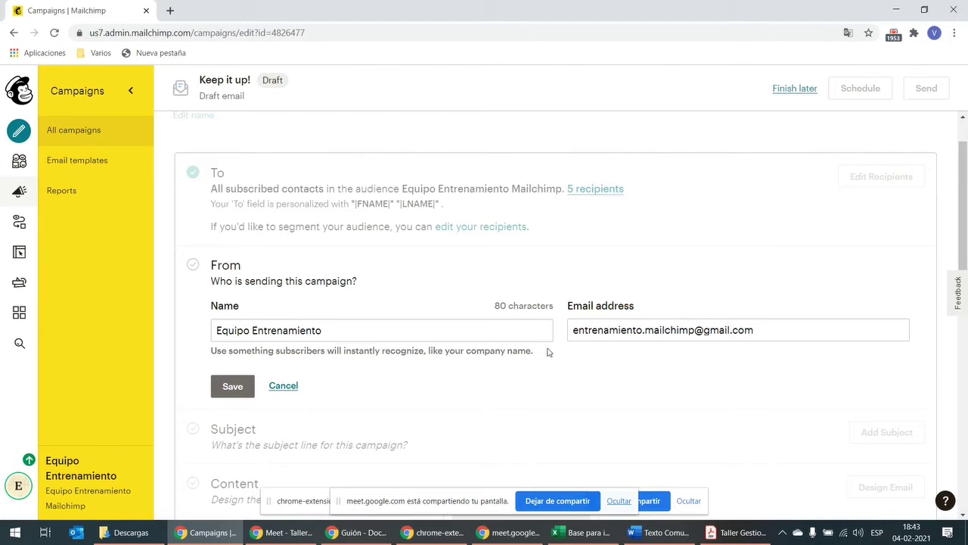
click(671, 330)
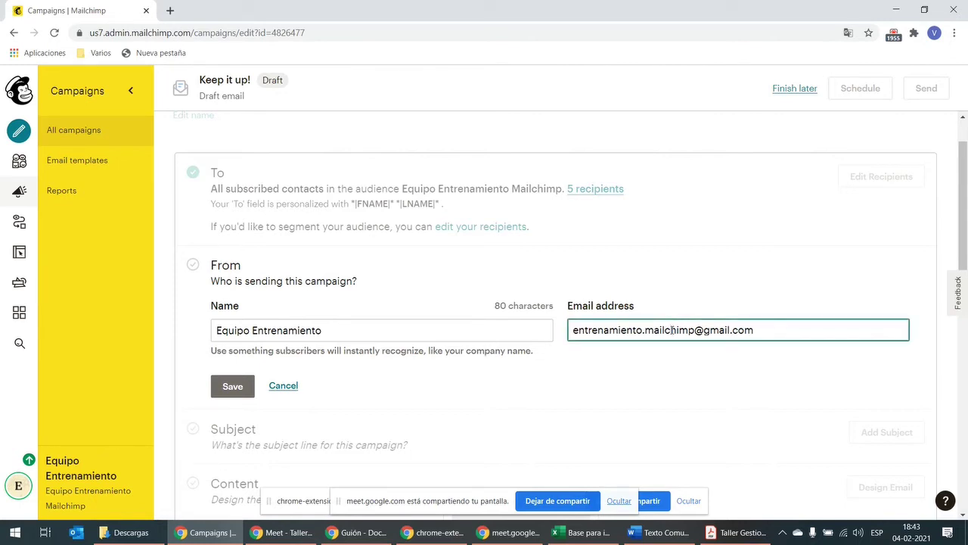
click(766, 335)
click(237, 390)
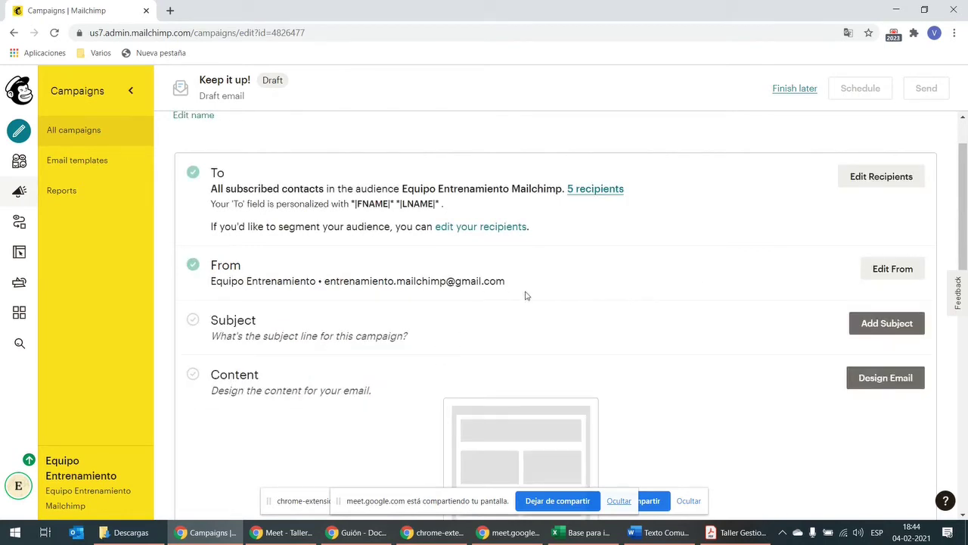
Step: Enter the subject 'Anuncio: nueva jefatura de finanzas' with a lowercase 'nueva' and save it
click(870, 323)
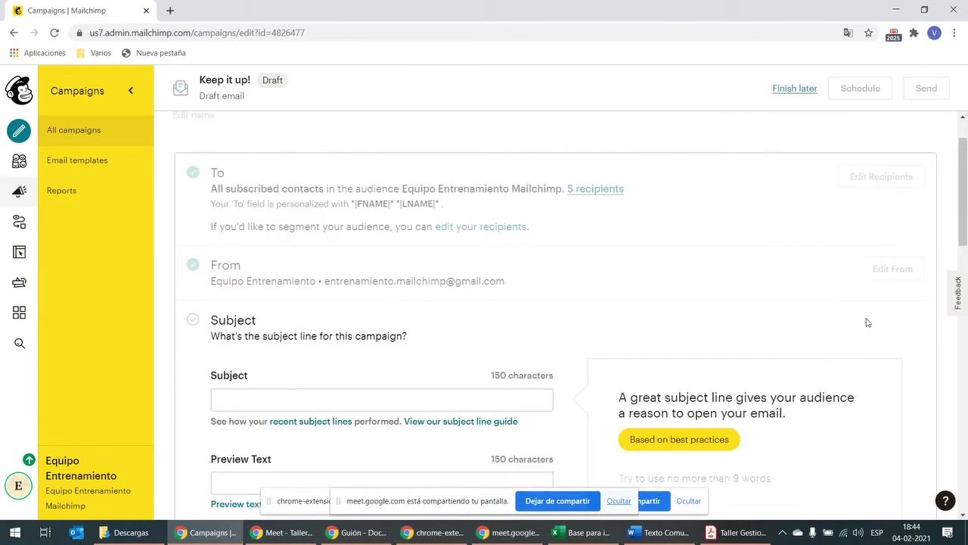
click(279, 392)
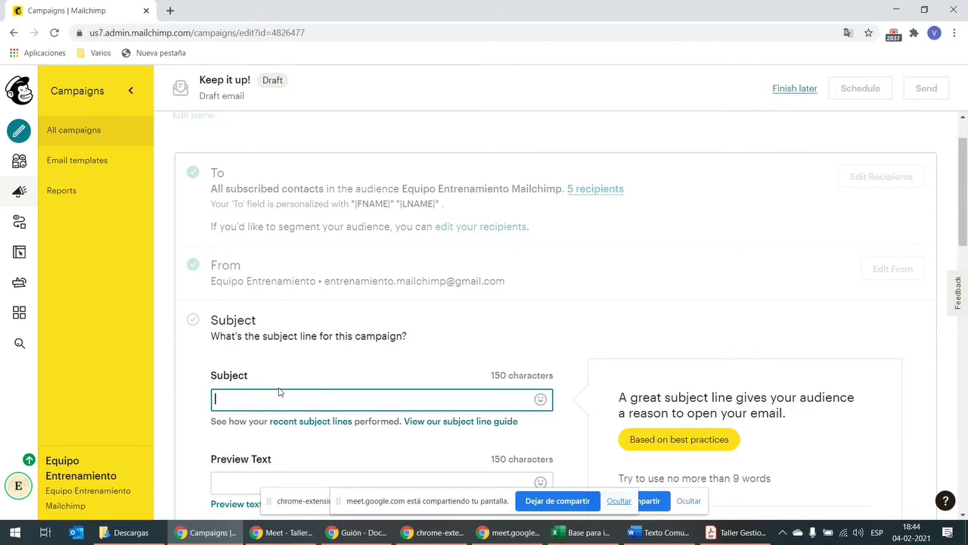
text(N)
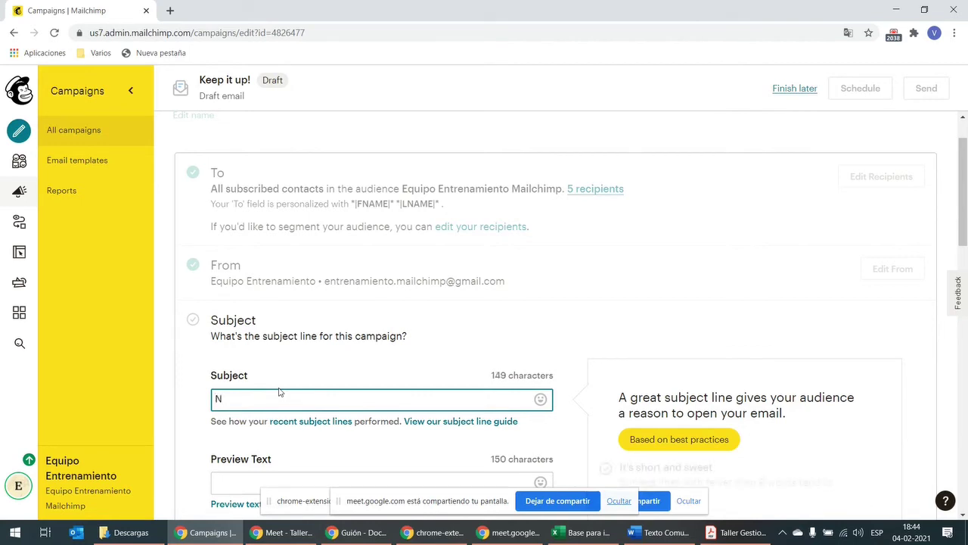
text(ueva )
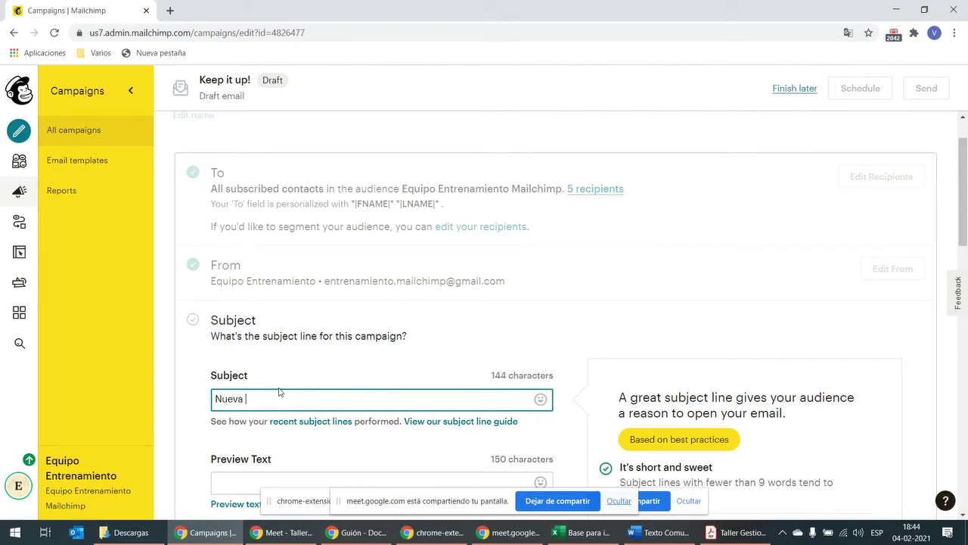
text(asignación de)
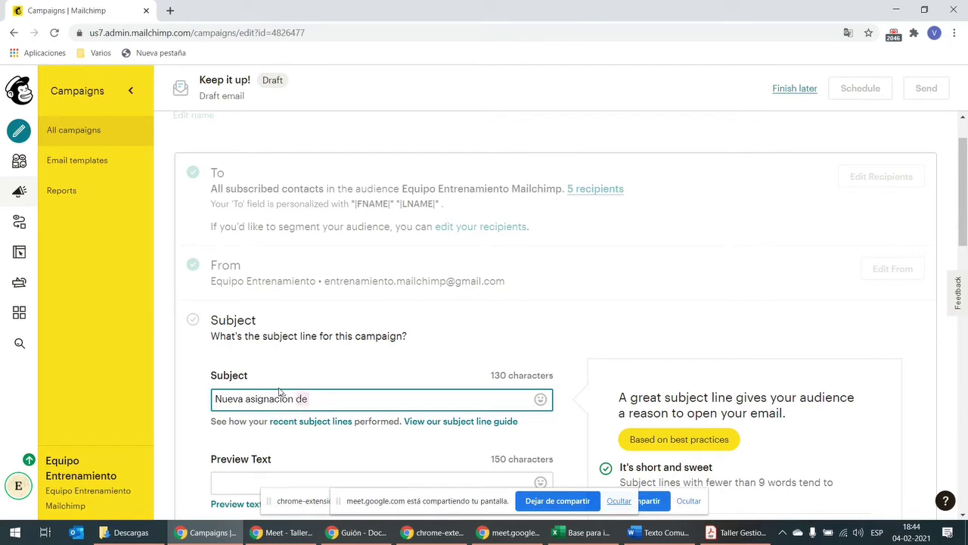
key(ctrl+shift+Left)
key(ctrl+shift+Left)
key(BackSpace)
text(jefatura de)
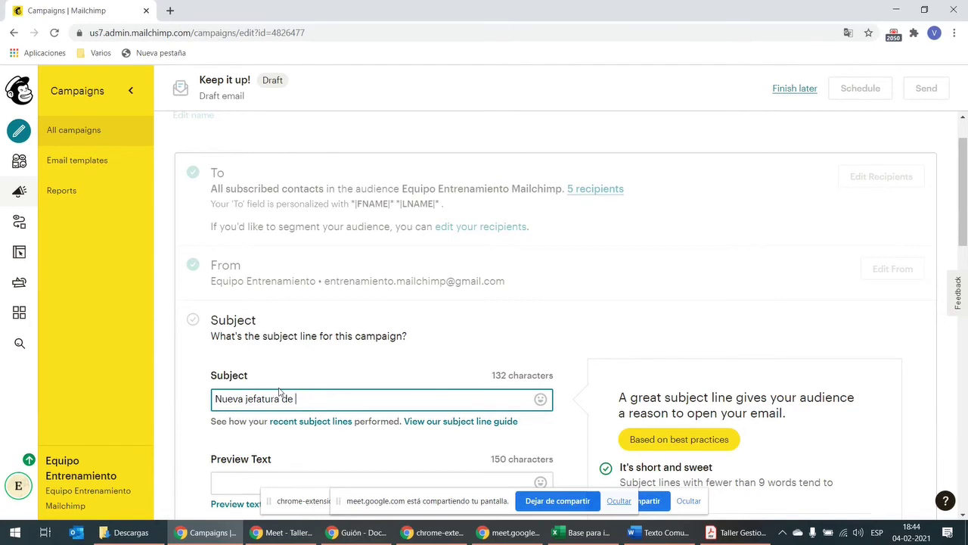
text( finanzasAnuncio:)
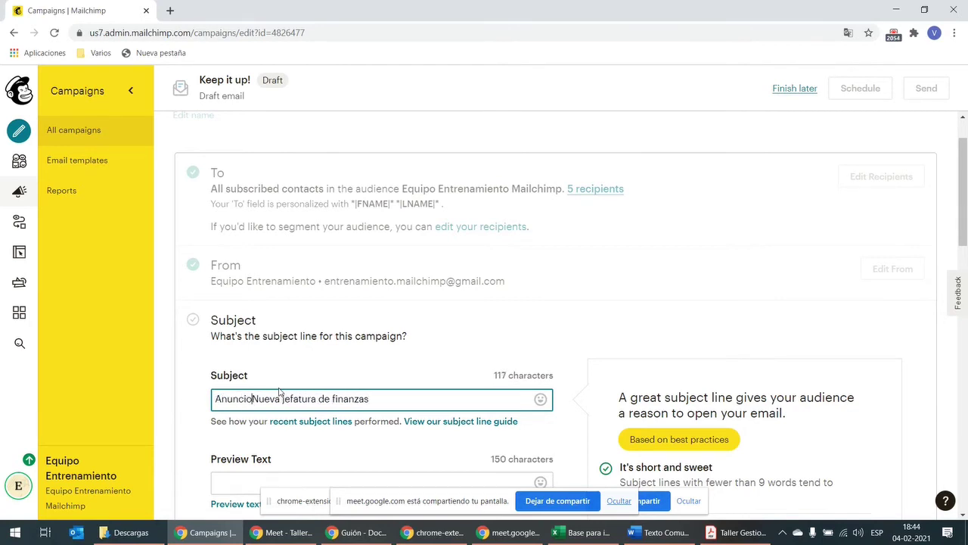
key(Delete)
text(n)
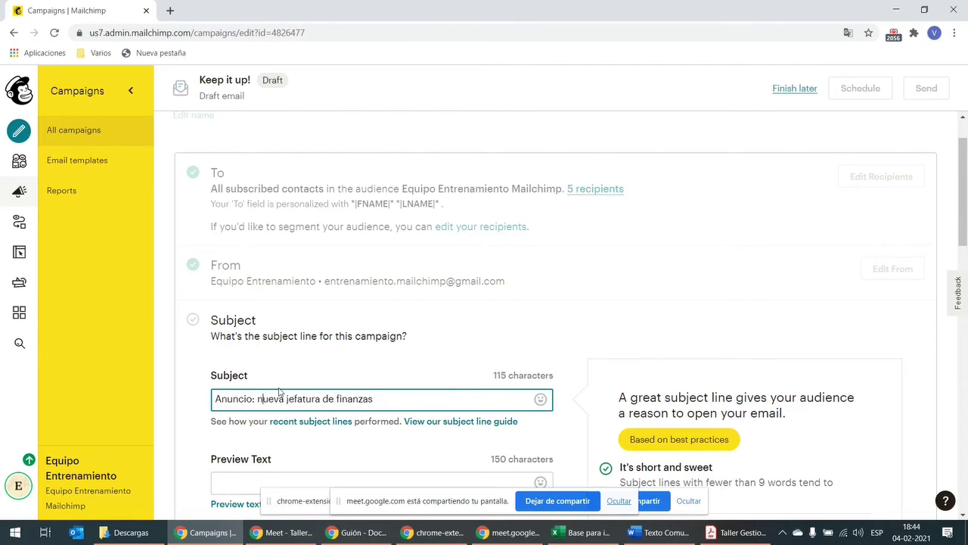
click(522, 304)
scroll(420, 365, down, 3)
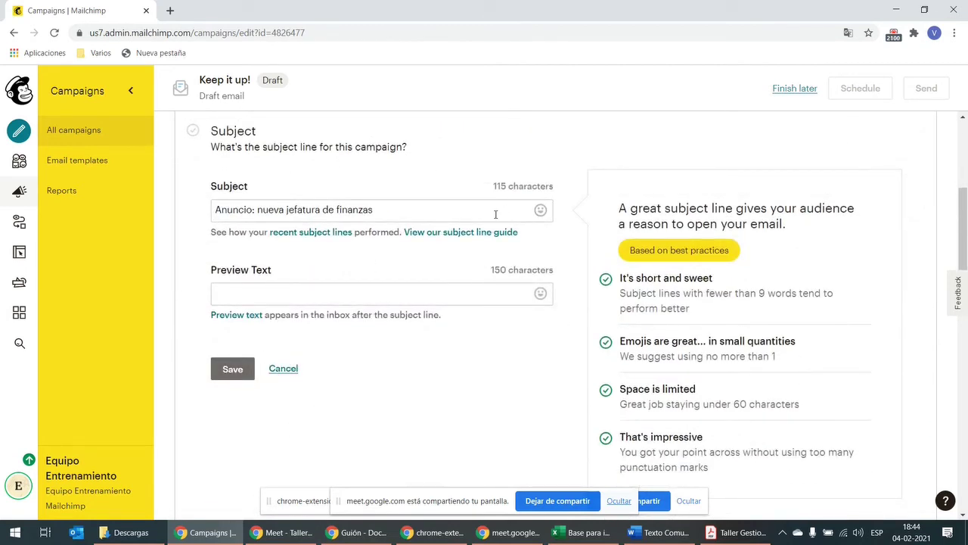
click(234, 370)
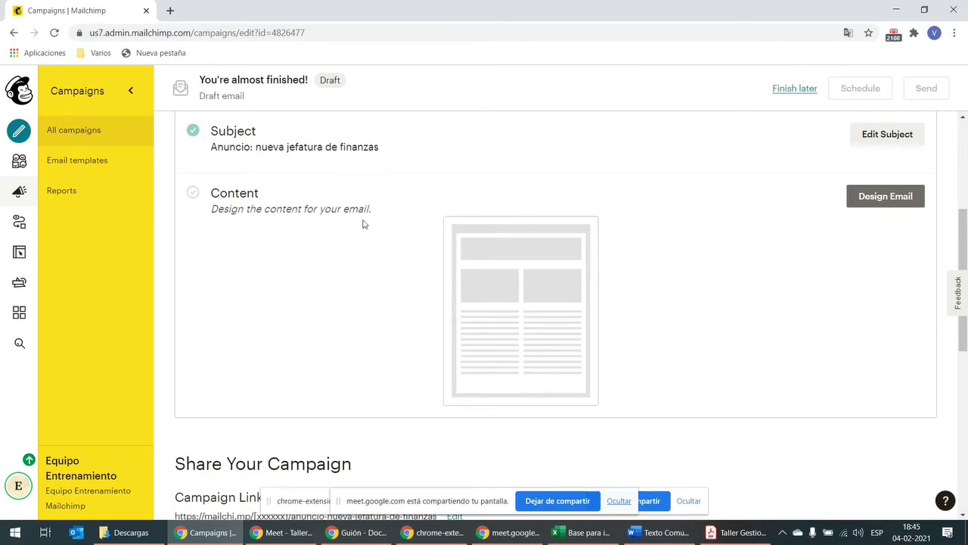
scroll(371, 249, down, 1)
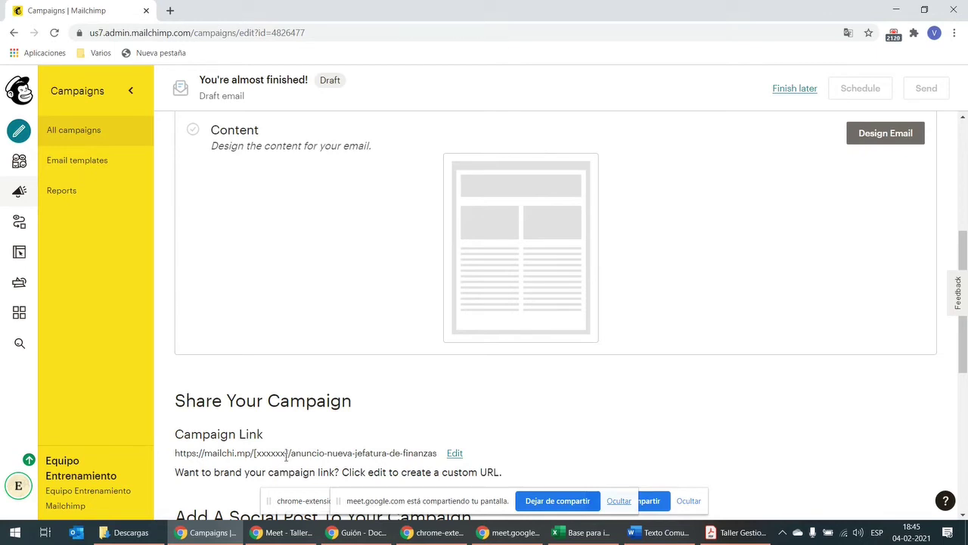
drag(292, 454, 438, 454)
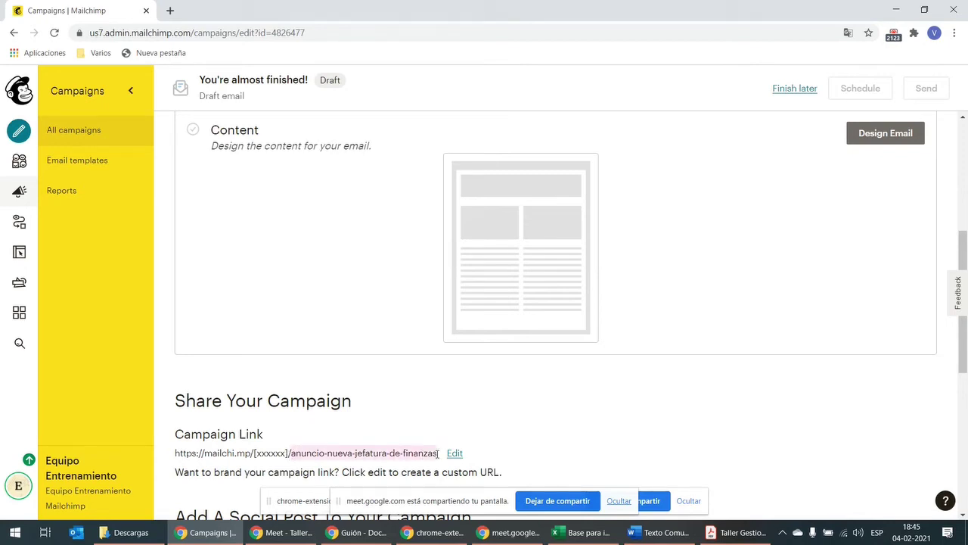
click(447, 415)
Step: Save the campaign URL, keeping the path /anuncio-nueva-jefatura-de-finanzas
click(457, 454)
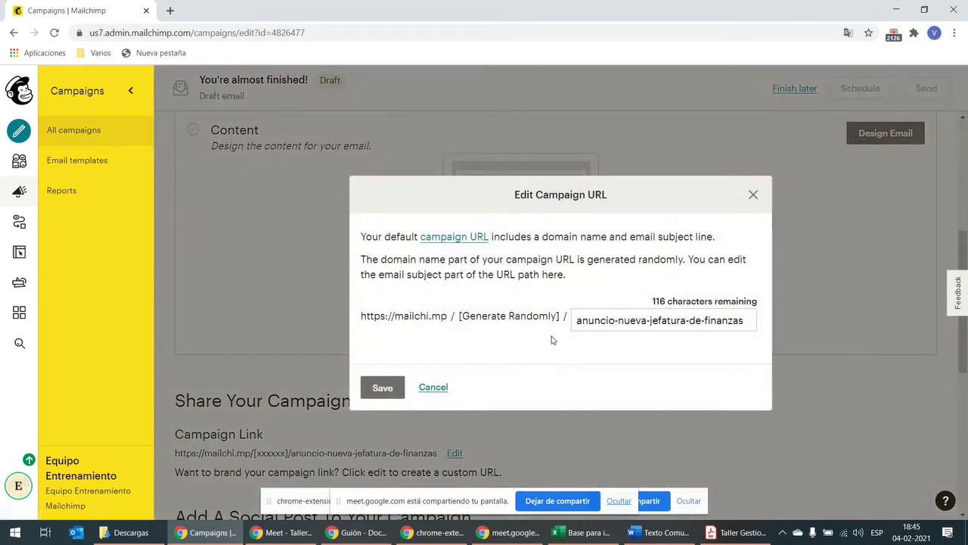
click(584, 320)
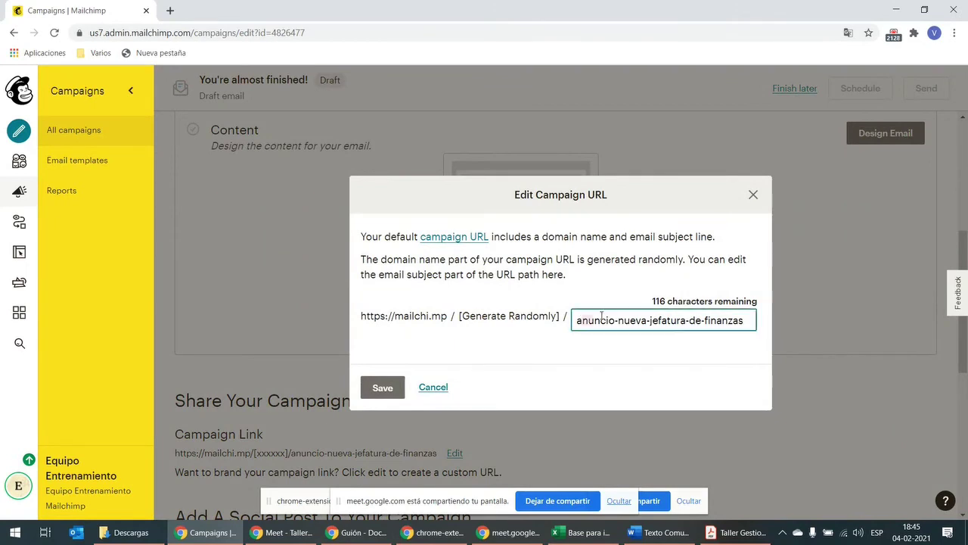
click(740, 321)
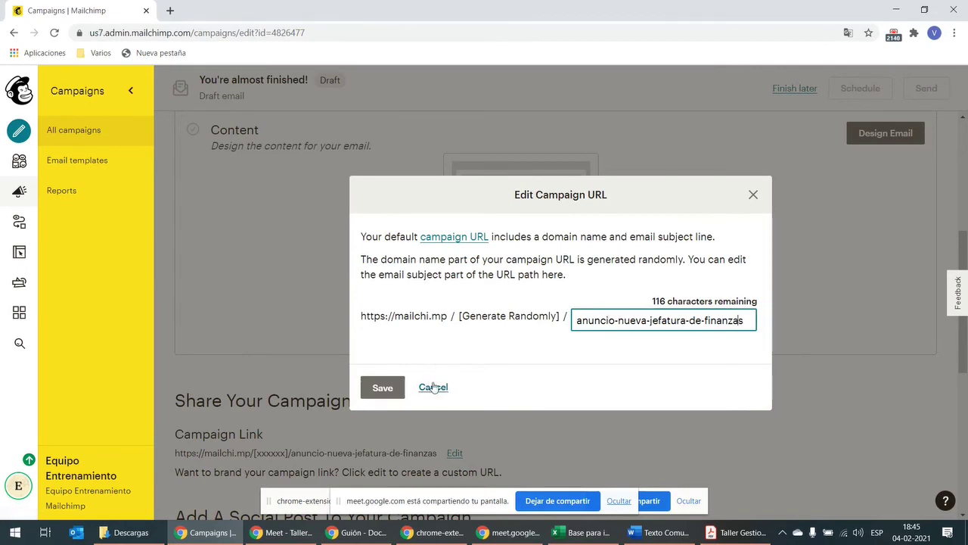
click(380, 389)
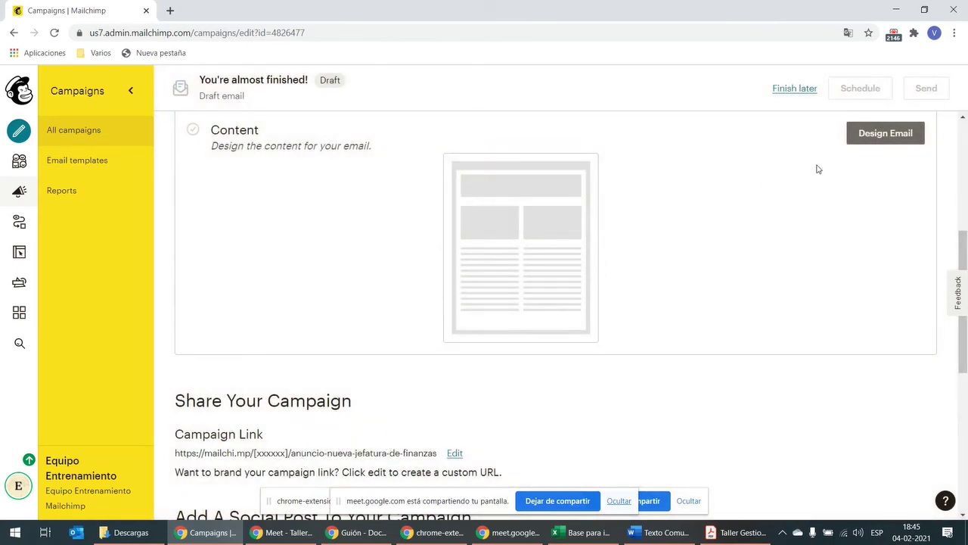
Step: Begin the email design and pick the 1 Column template from Basic layouts
click(882, 140)
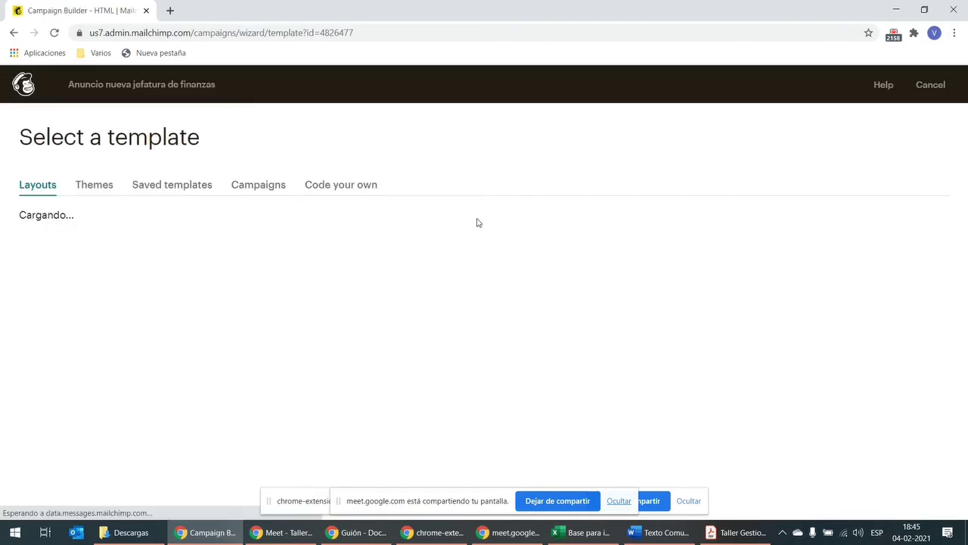
scroll(171, 283, down, 3)
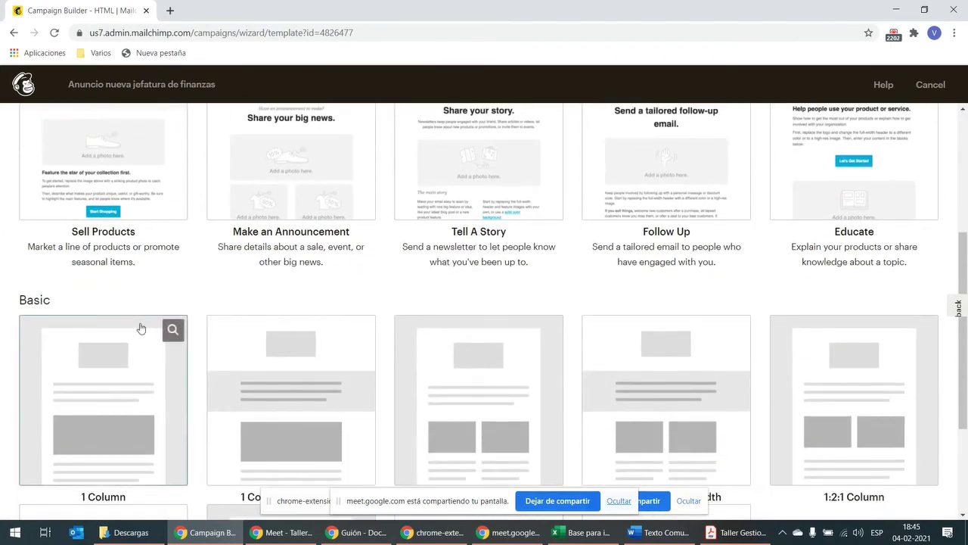
scroll(98, 379, up, 3)
scroll(211, 278, up, 1)
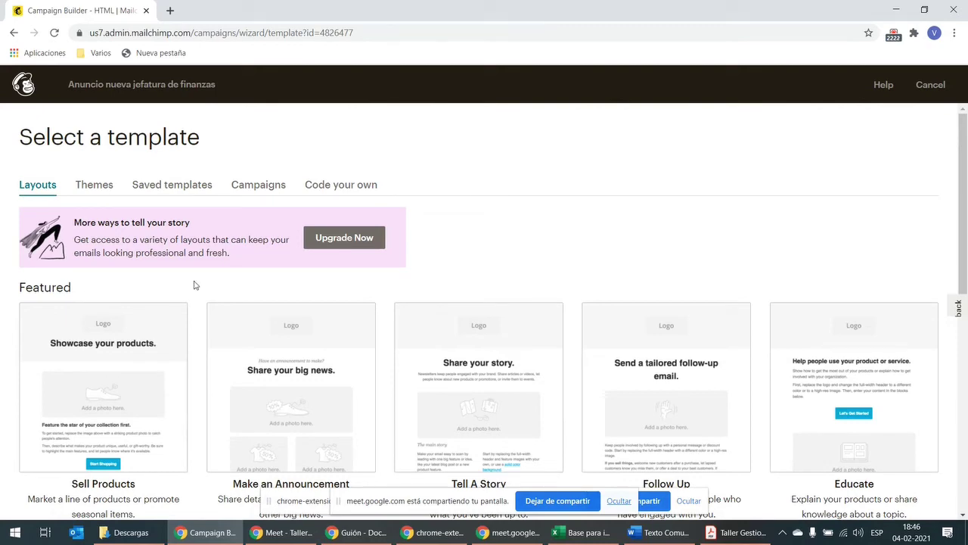
scroll(189, 293, down, 3)
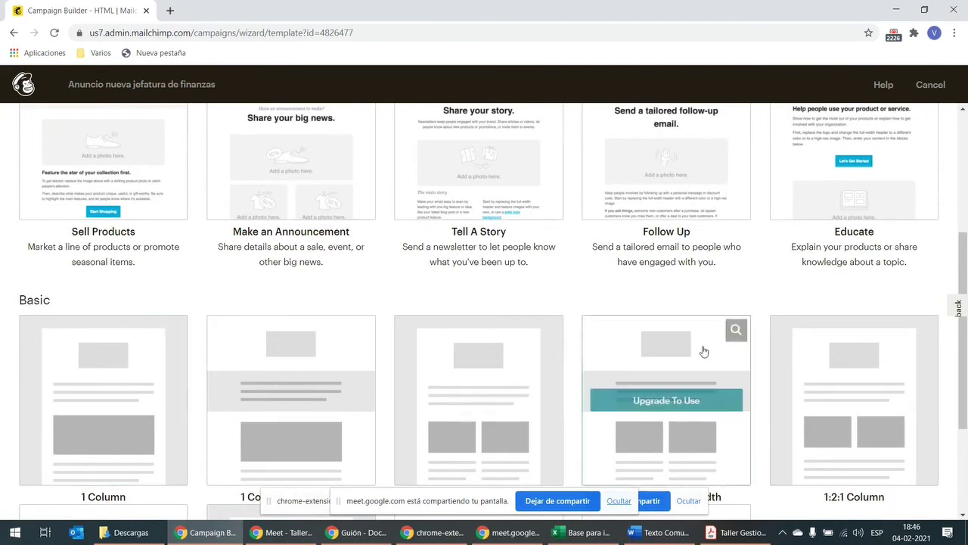
scroll(247, 239, down, 1)
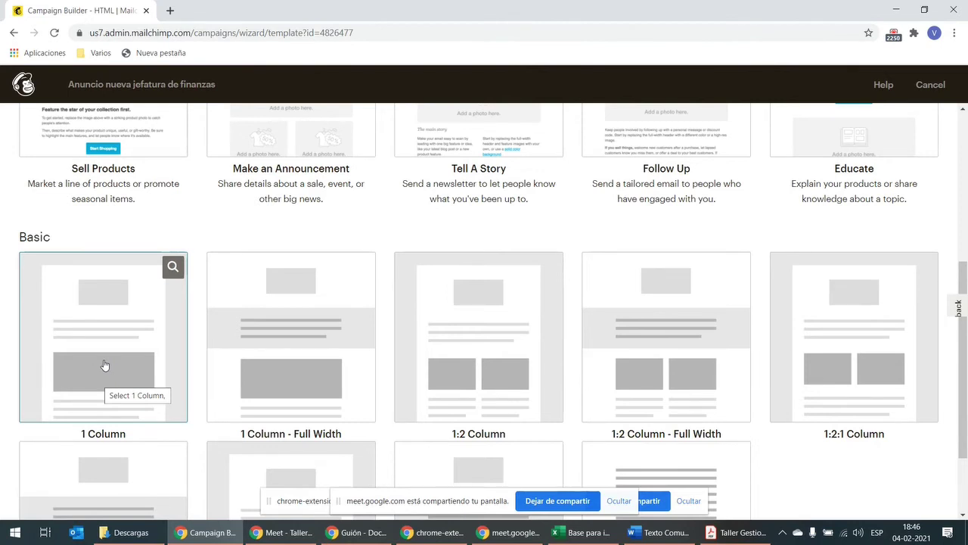
click(104, 366)
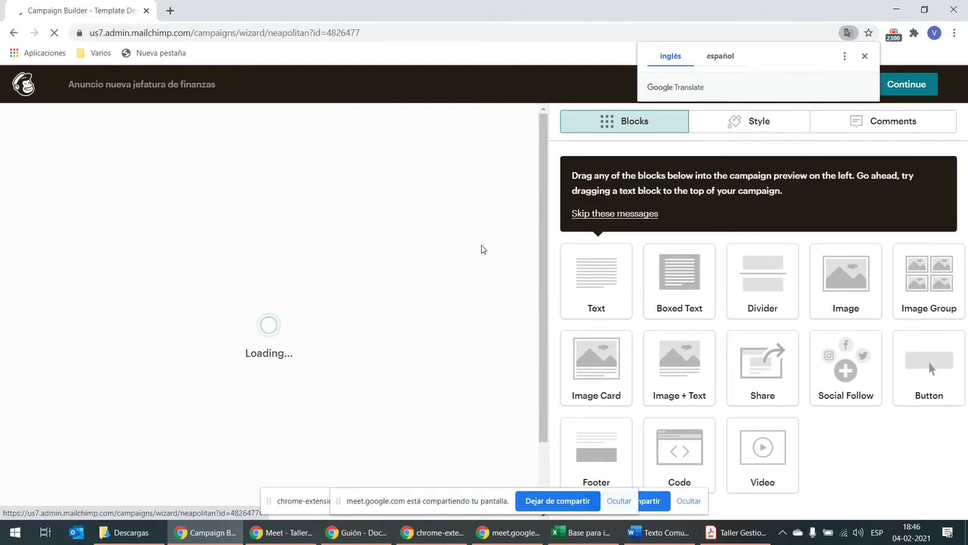
Step: Translate the loaded 1 Column editor page into español with the browser's translation prompt
click(865, 56)
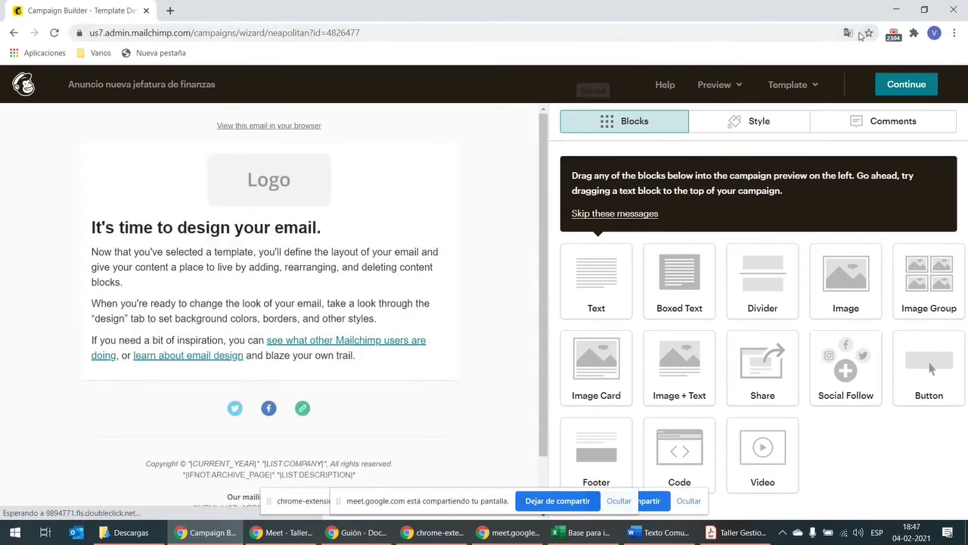
click(849, 33)
click(728, 59)
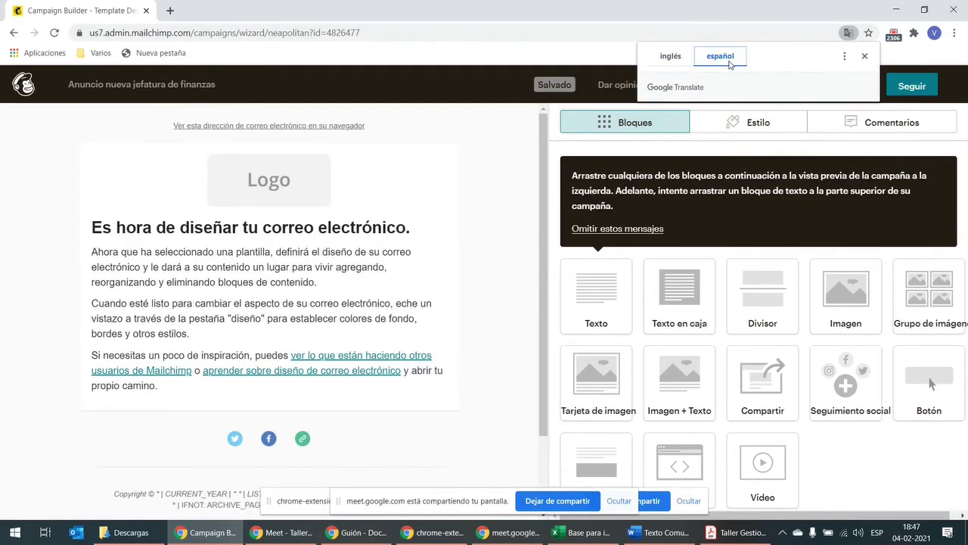
click(870, 56)
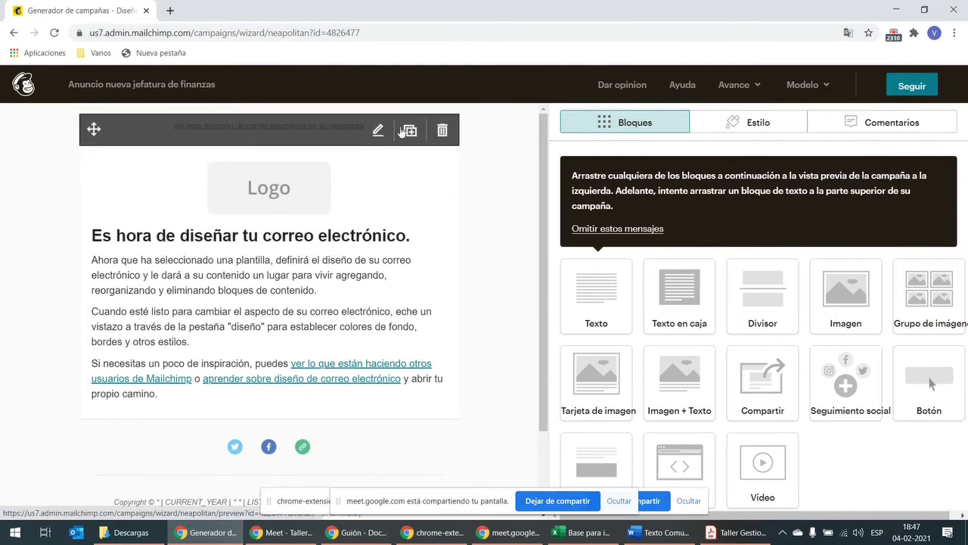
mouse_move(303, 458)
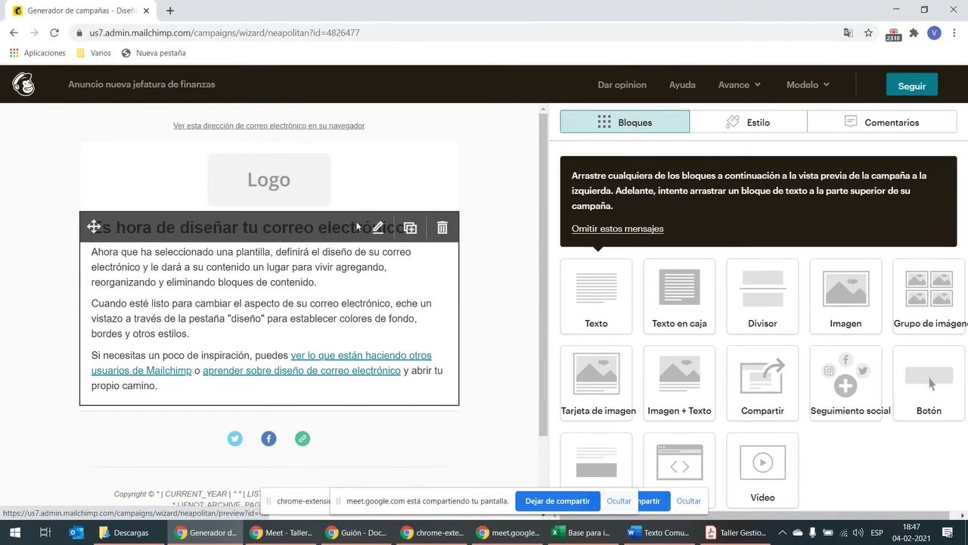
Step: Select the template's placeholder text and strip its formatting with Eliminar Formato
click(281, 301)
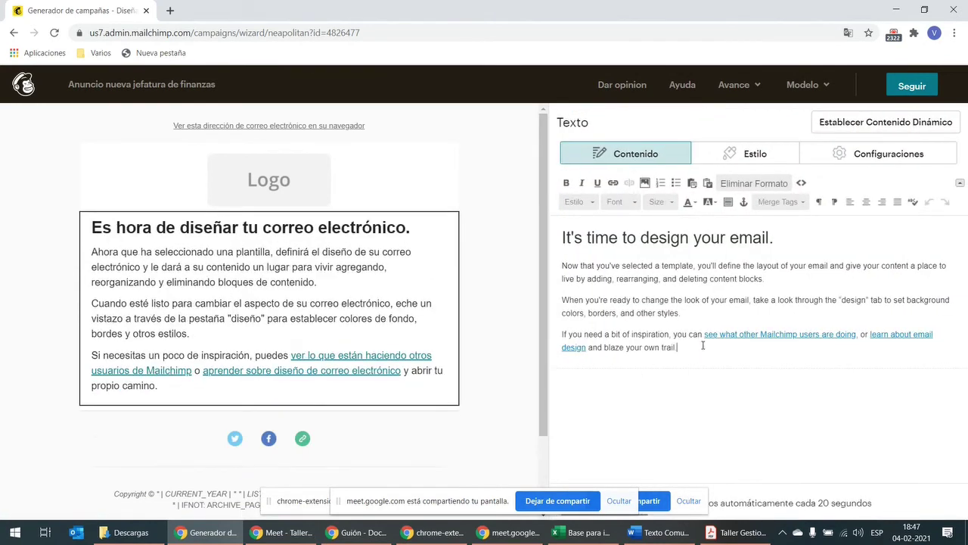
drag(703, 345, 759, 195)
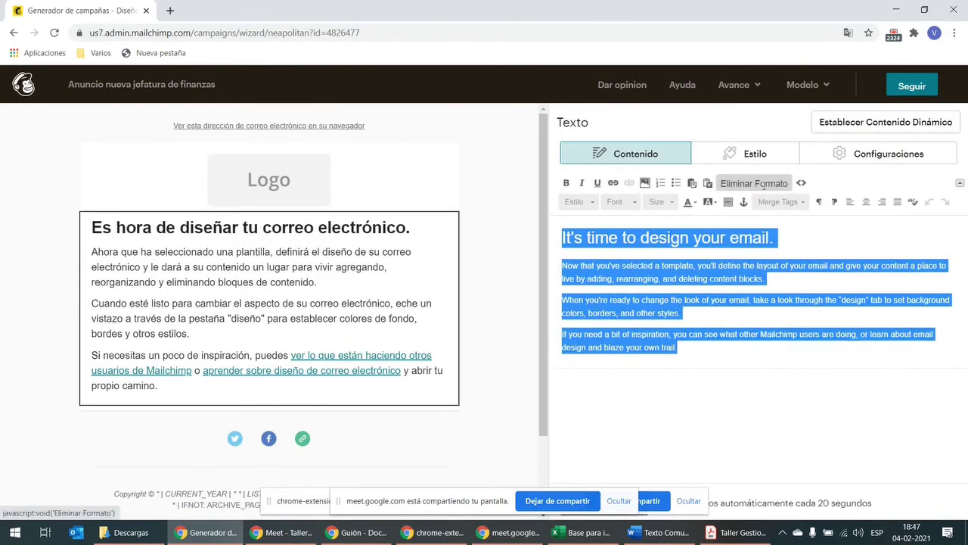
click(757, 189)
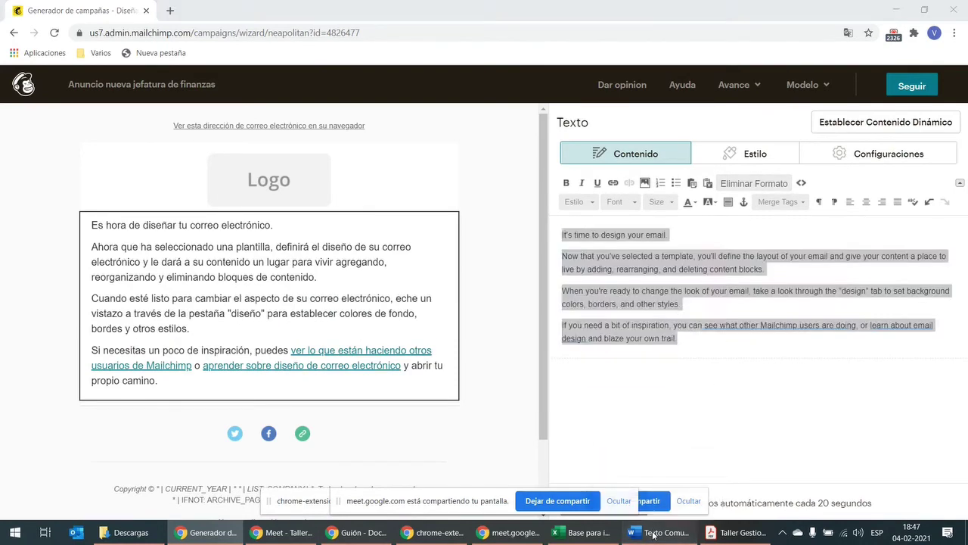
Step: Paste the copied Texto Comunicados announcement over the placeholder text and review it
click(655, 533)
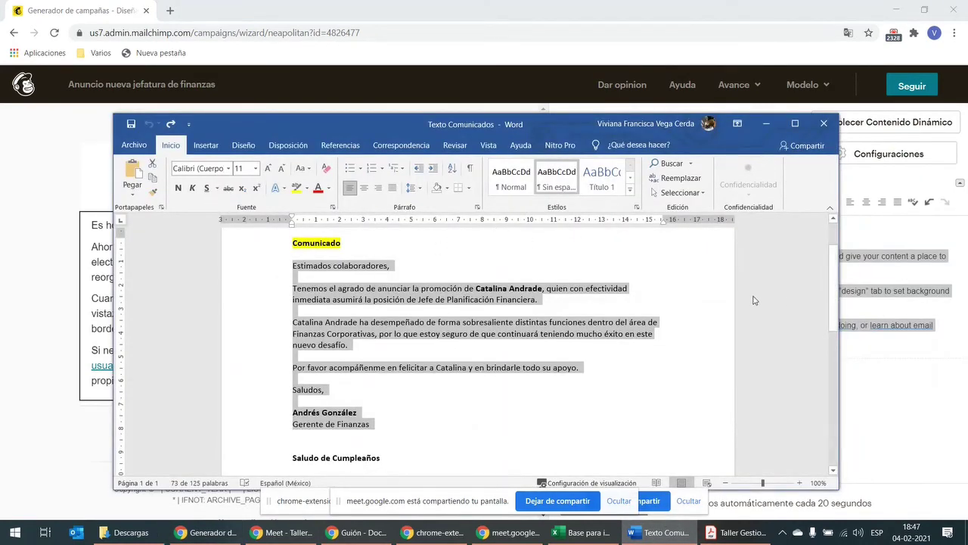
click(852, 306)
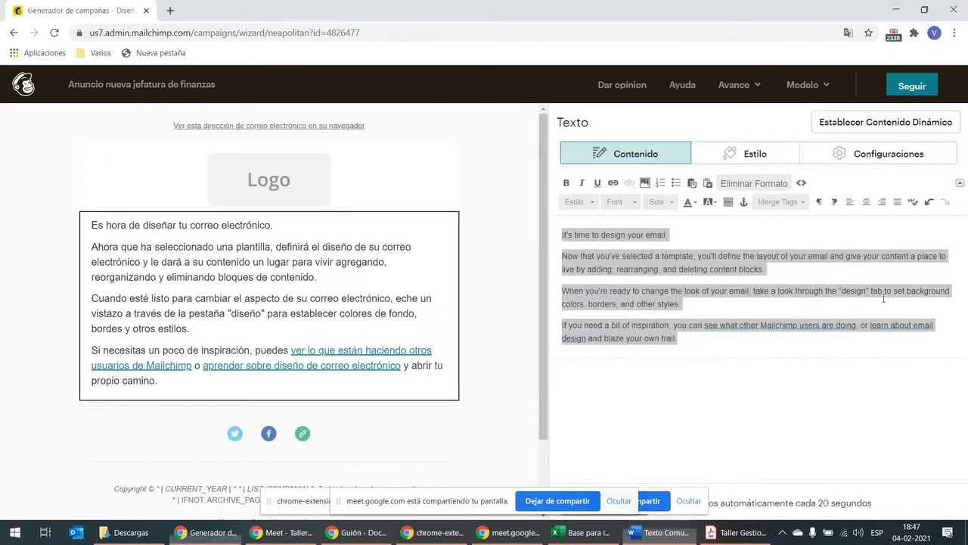
drag(717, 338, 551, 232)
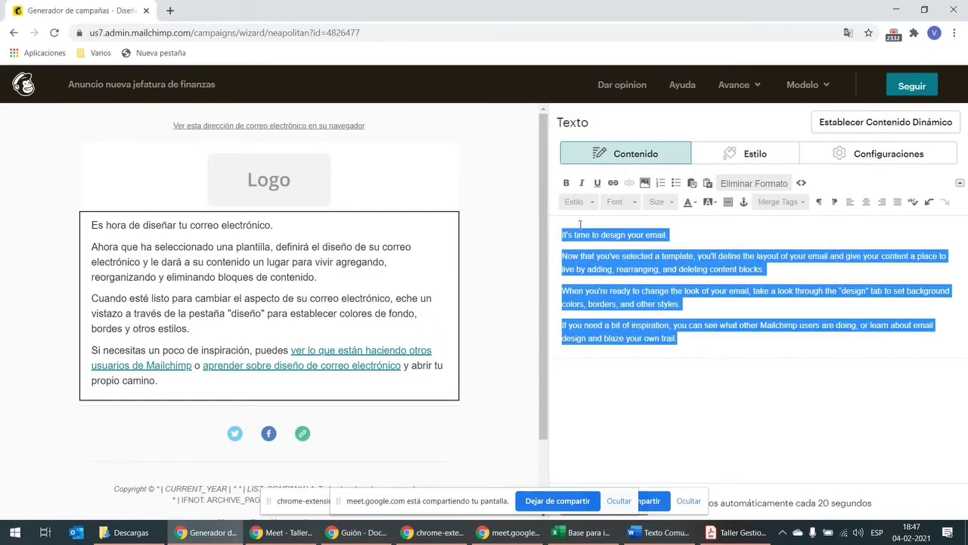
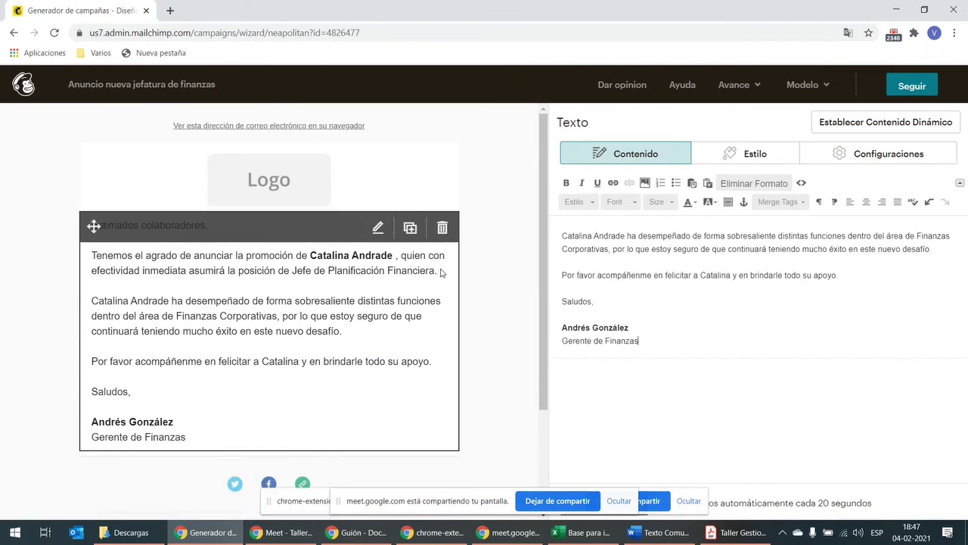
scroll(487, 272, down, 2)
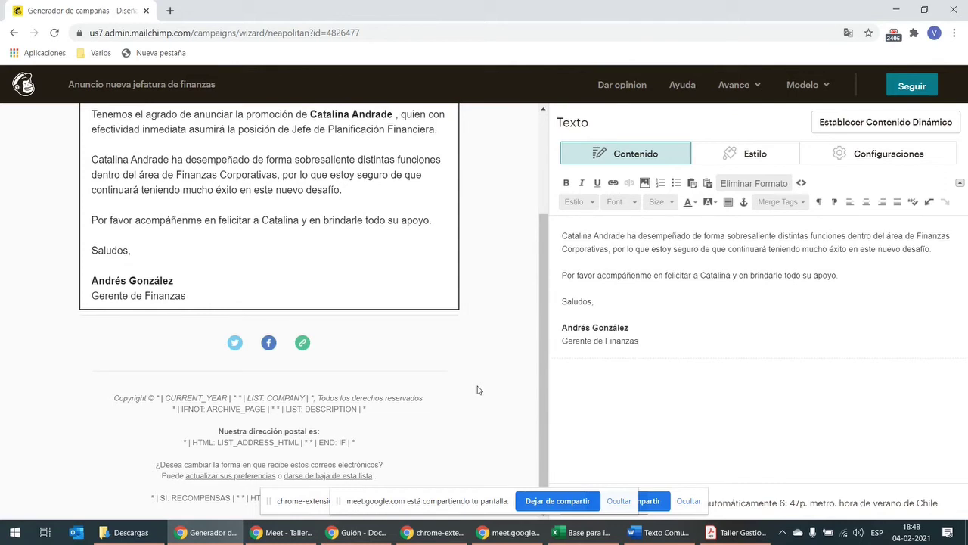
scroll(477, 389, up, 1)
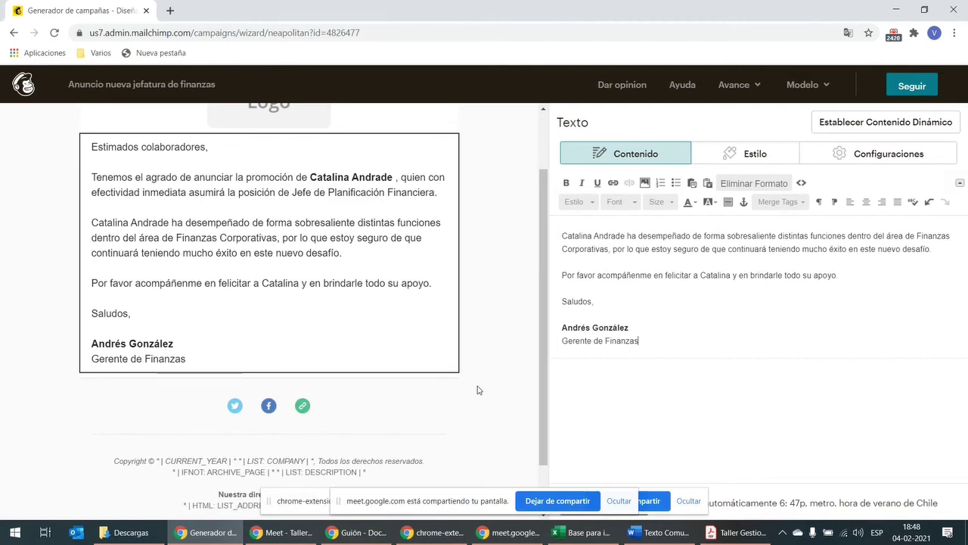
scroll(473, 392, down, 1)
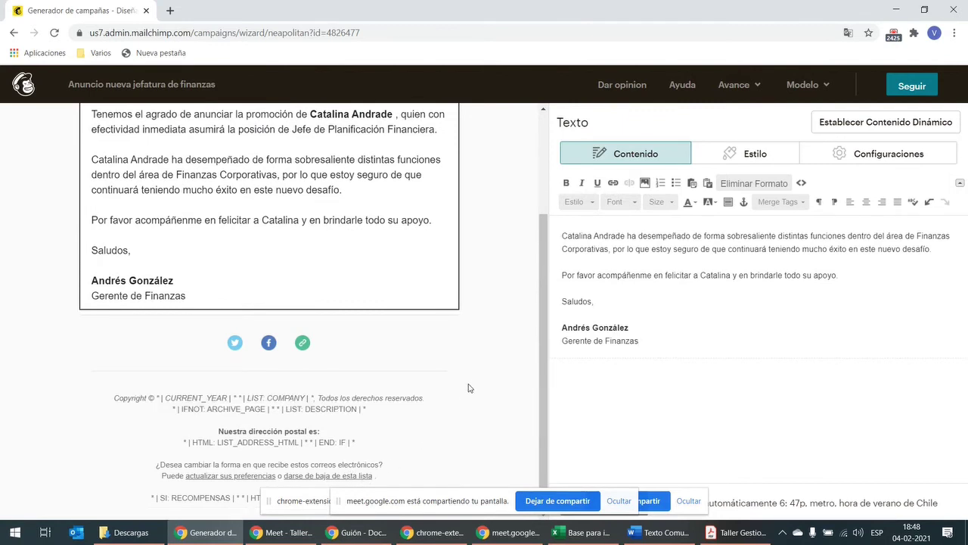
scroll(469, 388, up, 2)
scroll(472, 386, up, 1)
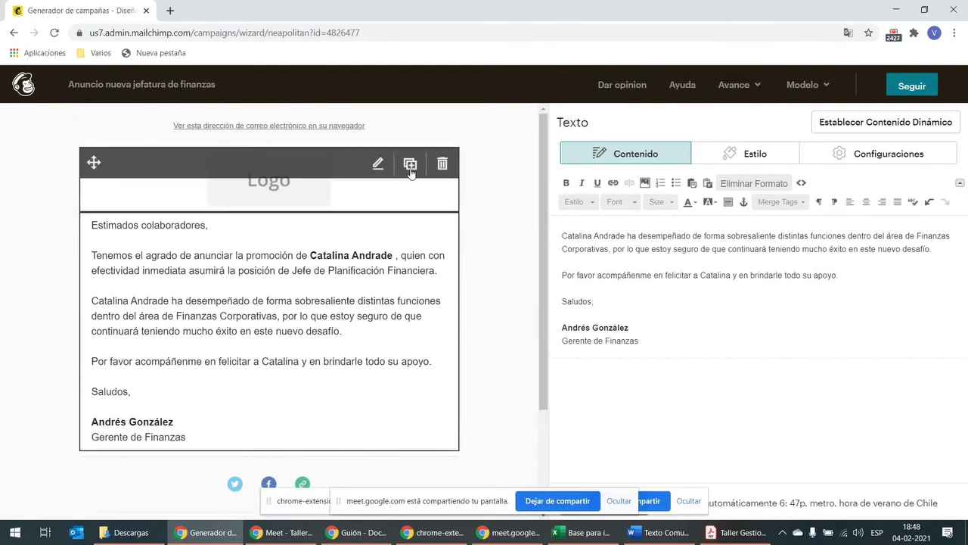
Step: Finish editing the text block and delete the Logo block at the top of the email
mouse_move(412, 175)
click(342, 189)
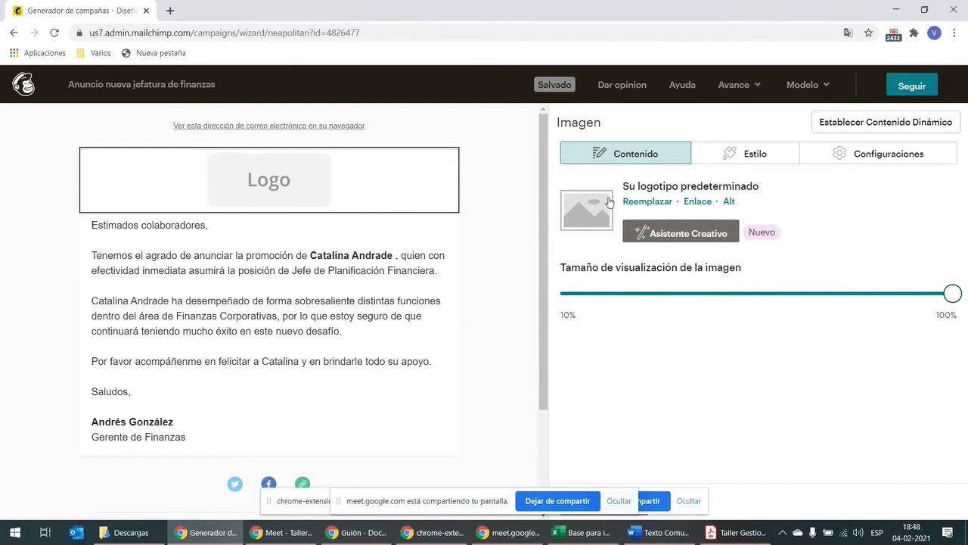
mouse_move(441, 163)
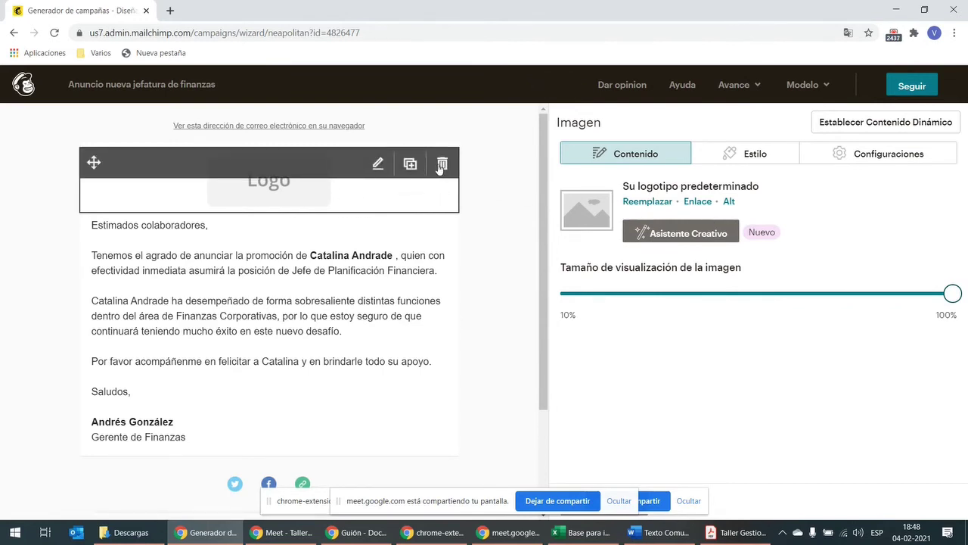
click(442, 164)
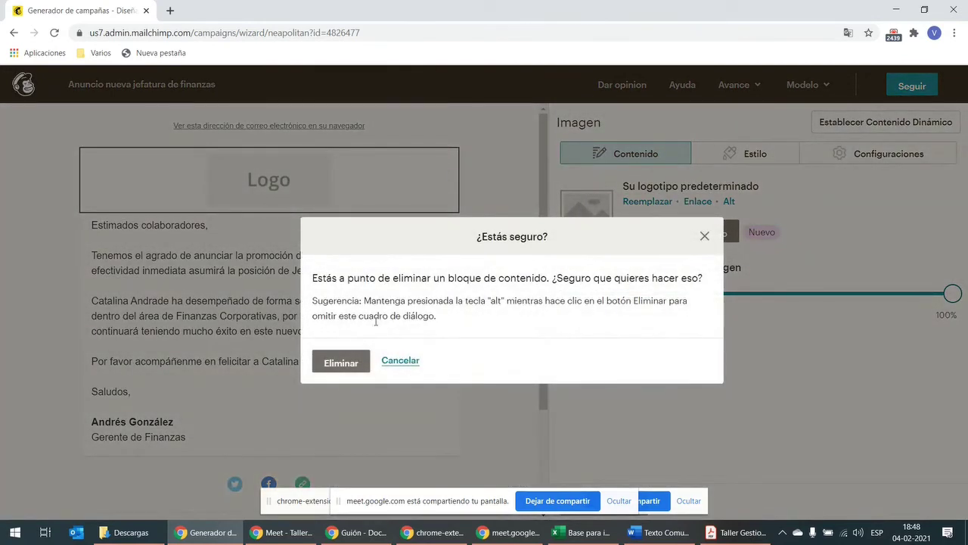
click(354, 365)
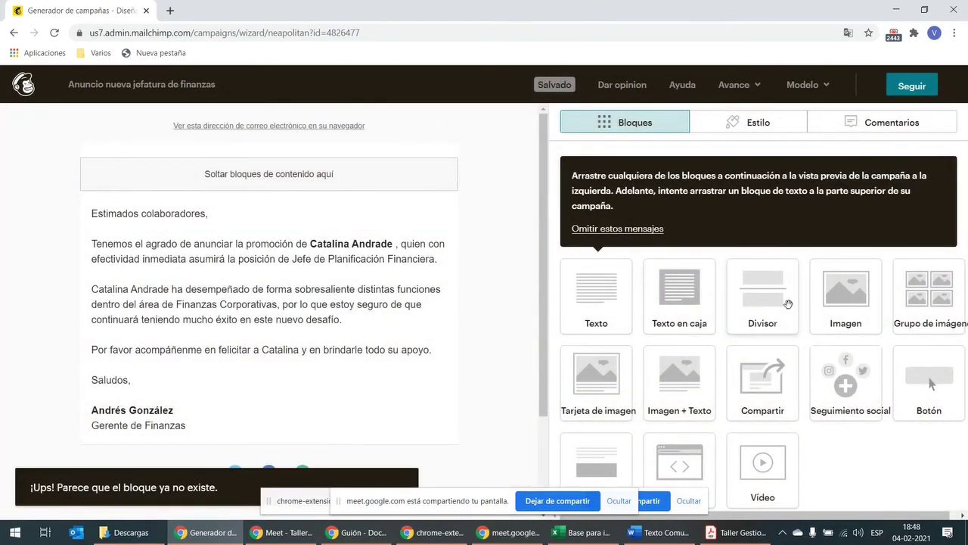
Step: Add an empty Imagen block at the top of the email and save it
drag(846, 307, 299, 175)
click(689, 500)
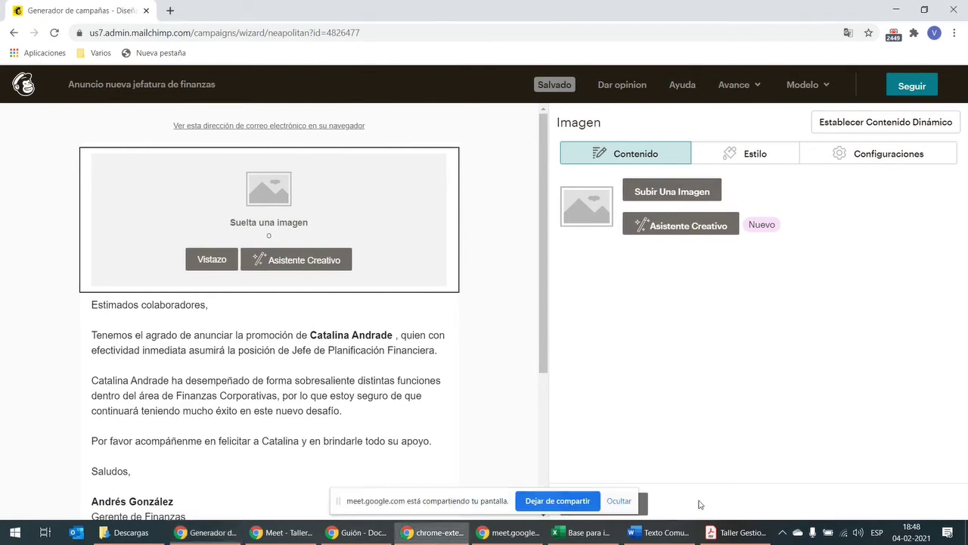
click(619, 500)
click(622, 506)
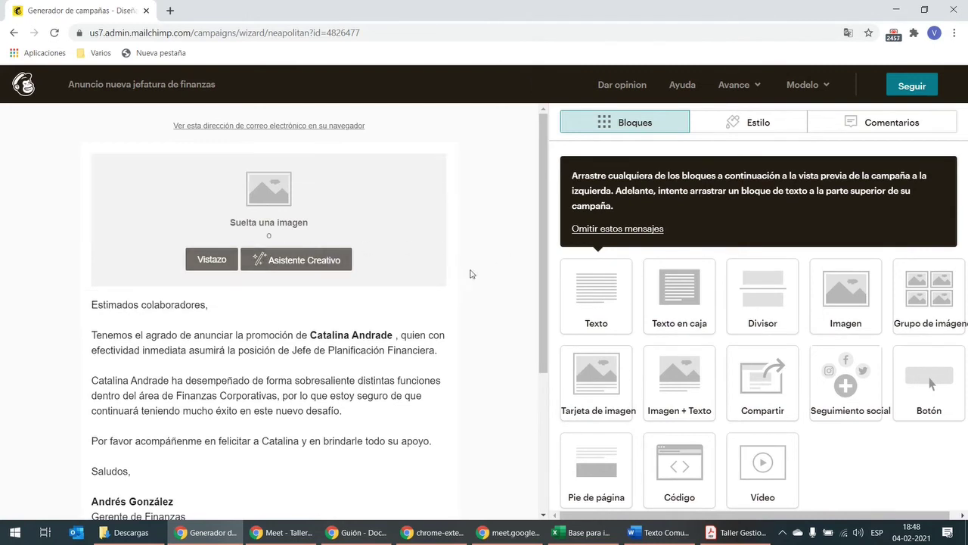
Step: Upload Banner gerente finanzas.01.png into the top image block and save it
mouse_move(228, 266)
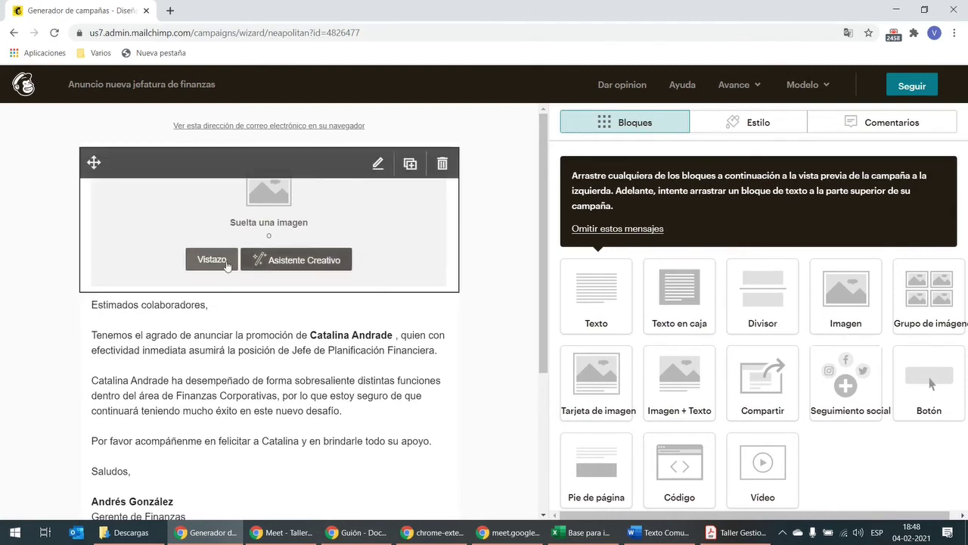
click(389, 170)
click(674, 199)
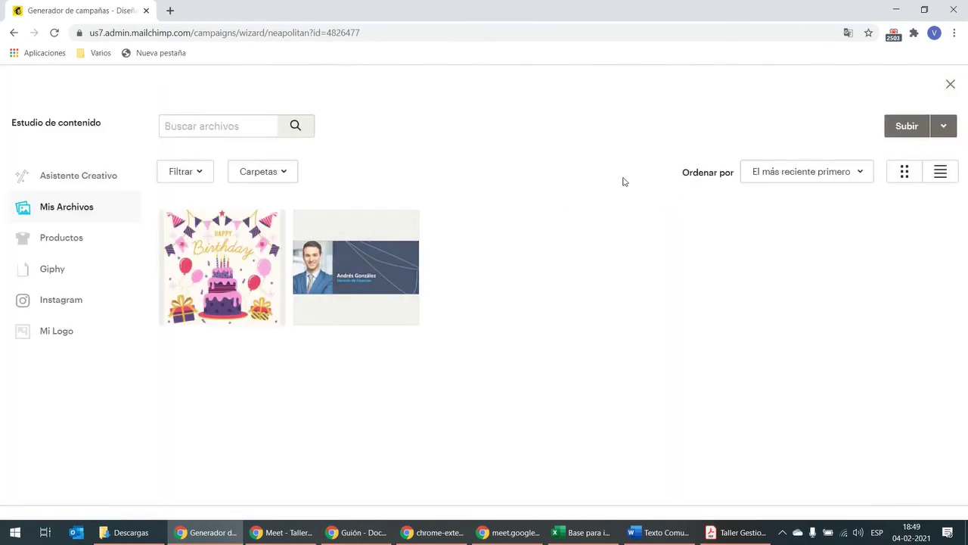
click(911, 126)
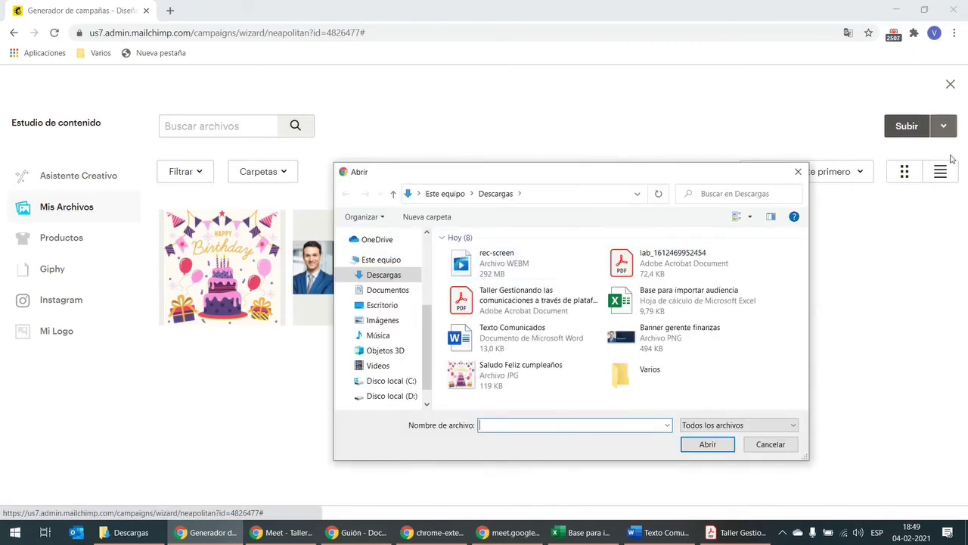
click(659, 338)
click(707, 444)
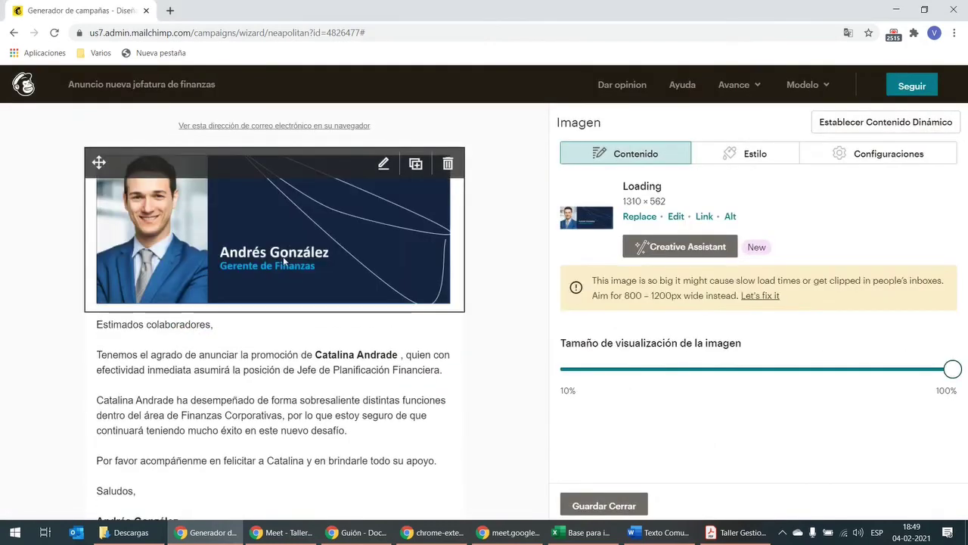
scroll(443, 369, down, 1)
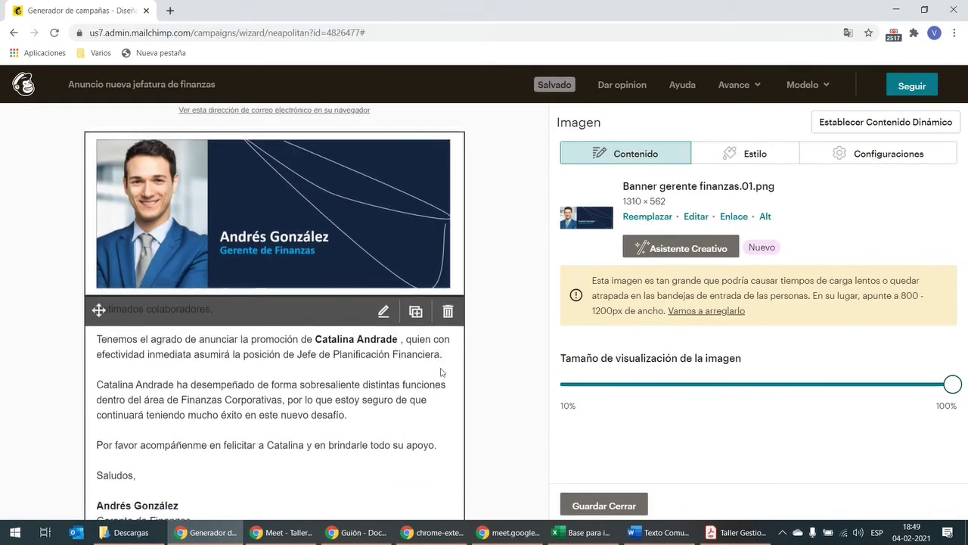
scroll(438, 360, up, 1)
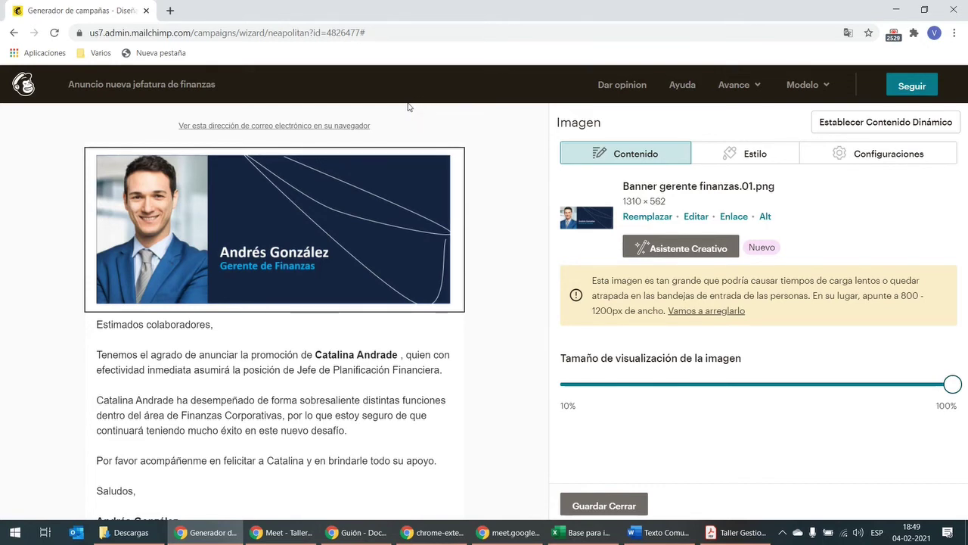
mouse_move(434, 134)
click(626, 506)
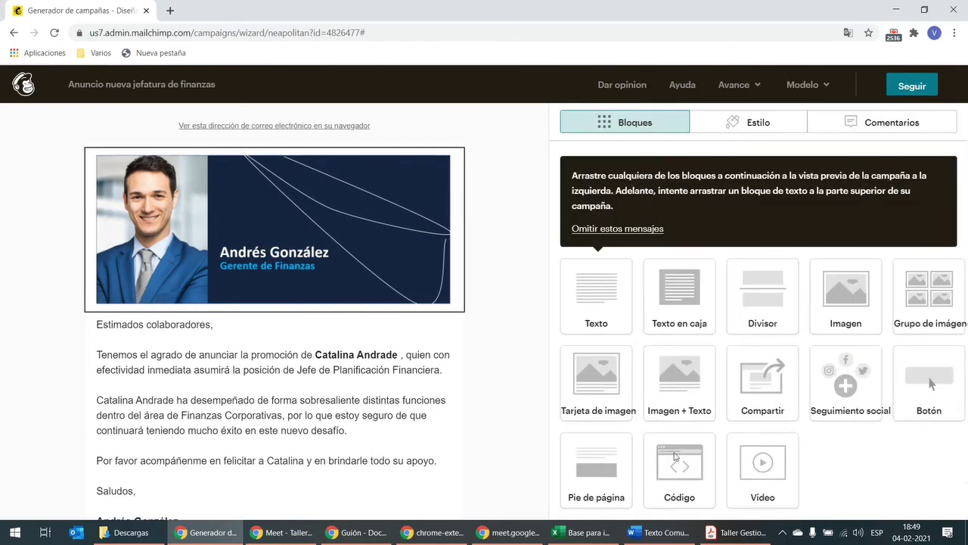
Step: Continue to the campaign checklist and open the preview of the finished email
click(914, 87)
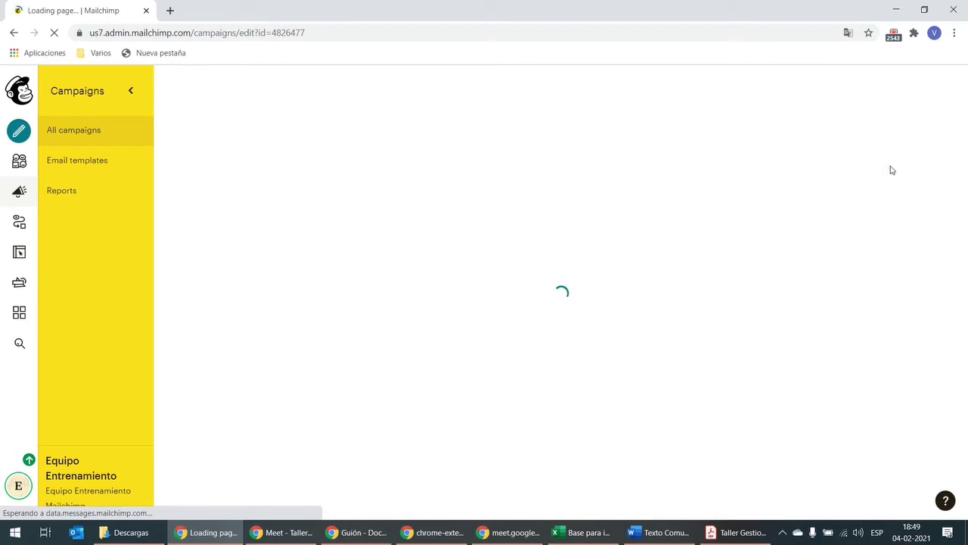
scroll(640, 232, down, 3)
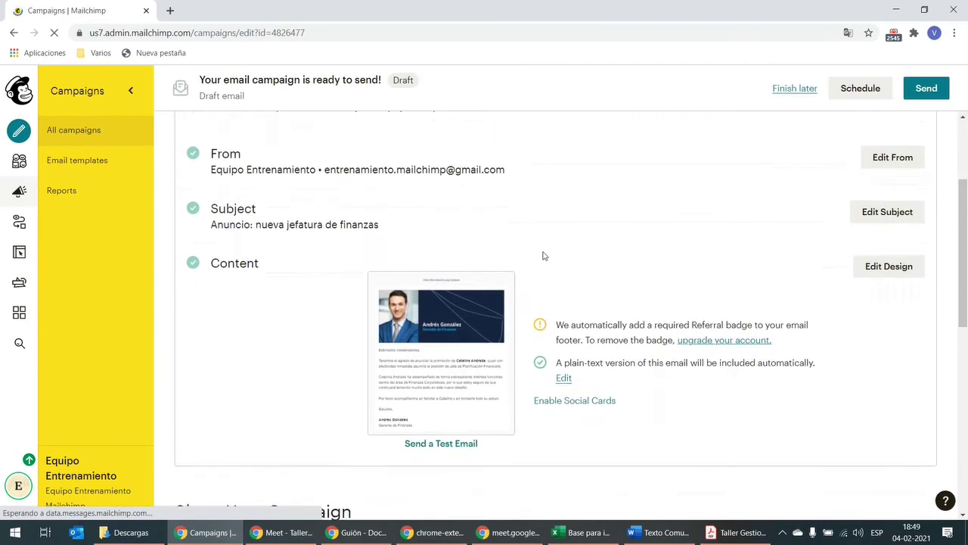
click(442, 331)
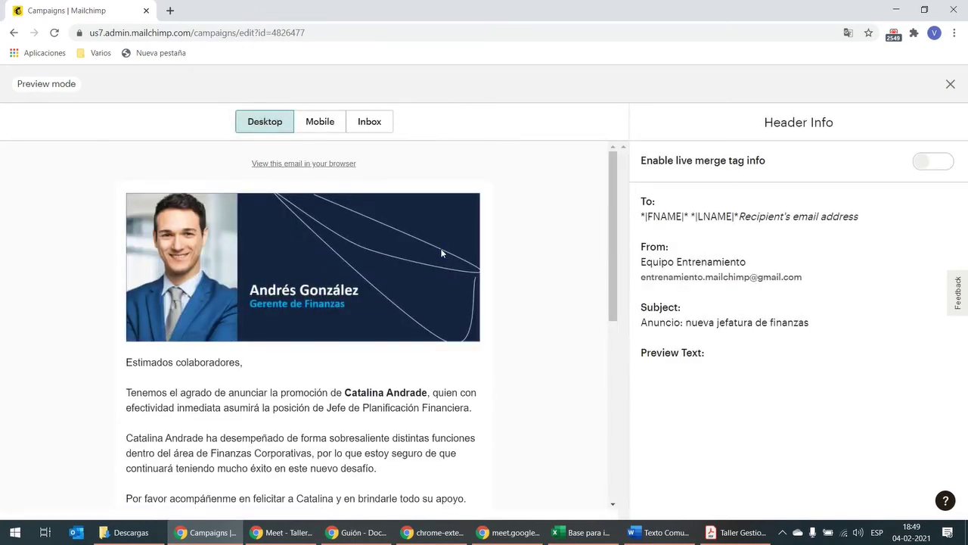
scroll(441, 254, down, 1)
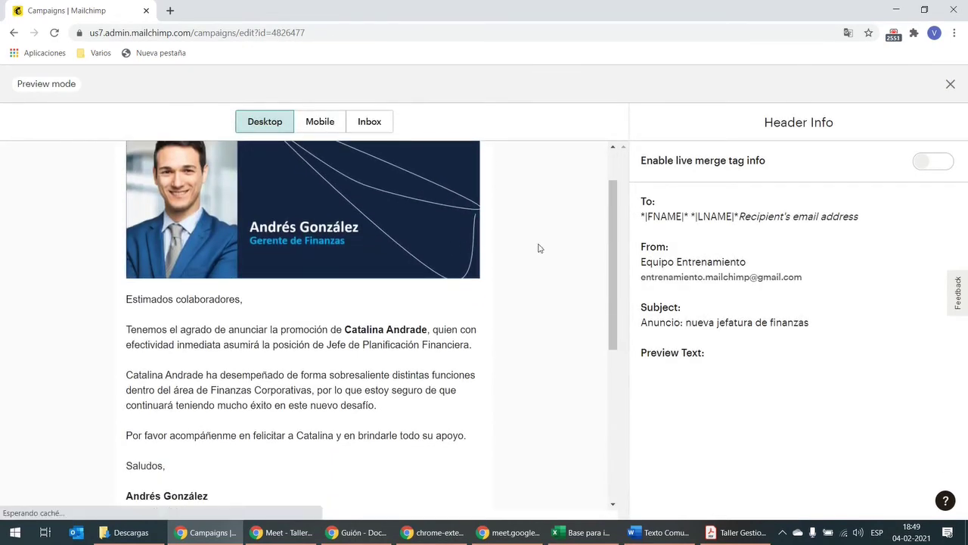
scroll(538, 248, down, 3)
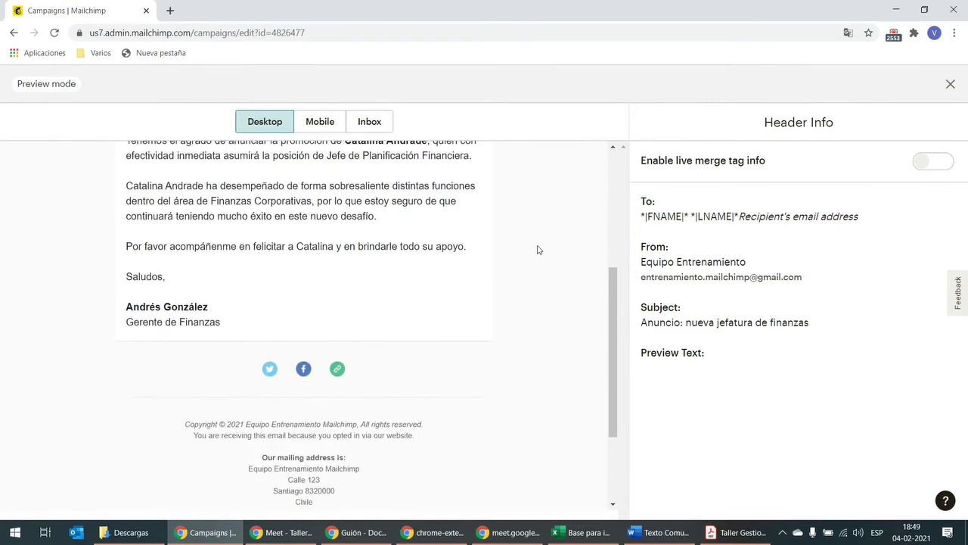
scroll(538, 250, up, 4)
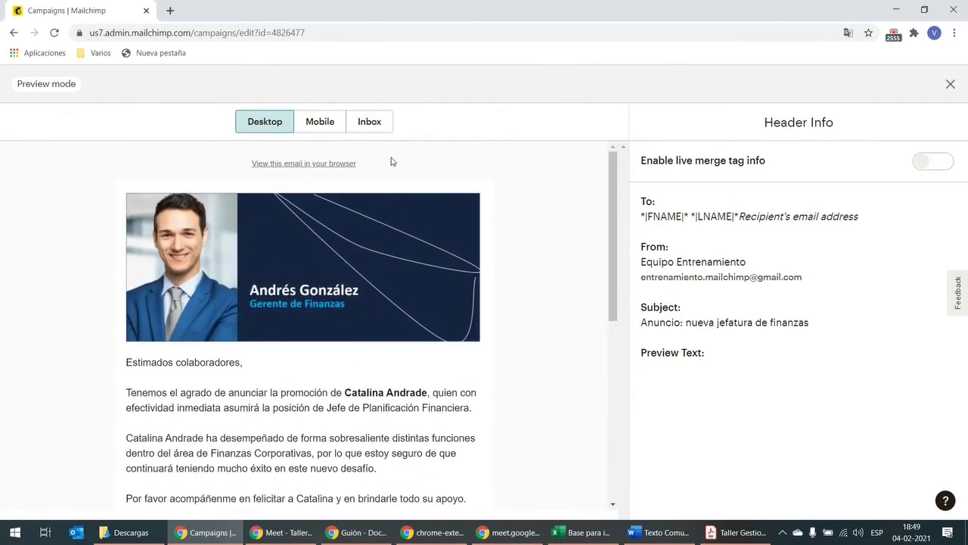
Step: Check the email in the Mobile preview layout, then return to Desktop
click(326, 129)
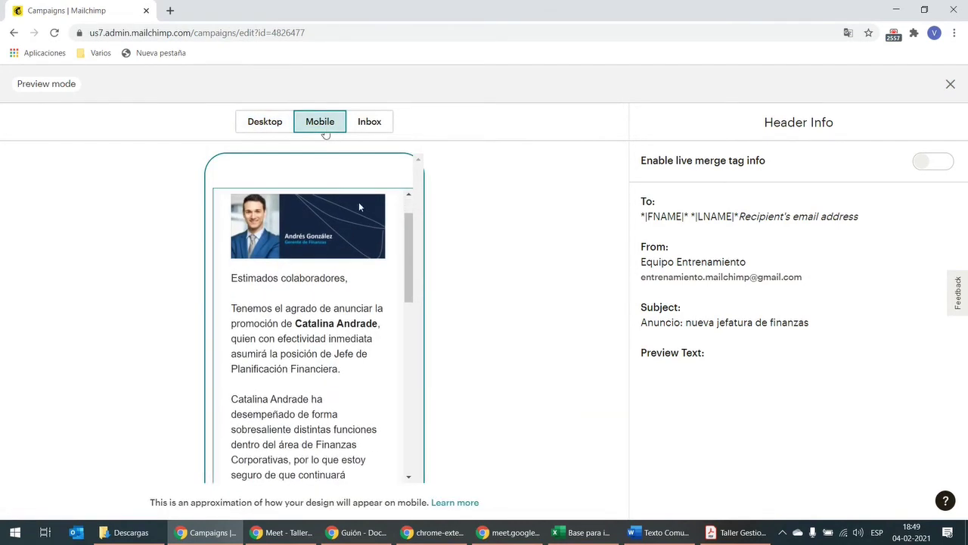
scroll(360, 206, down, 6)
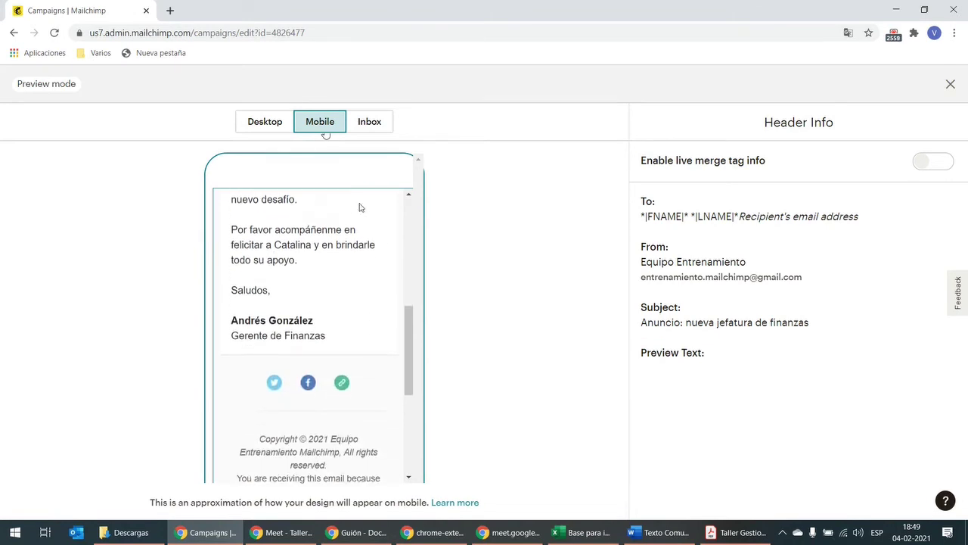
scroll(327, 190, up, 3)
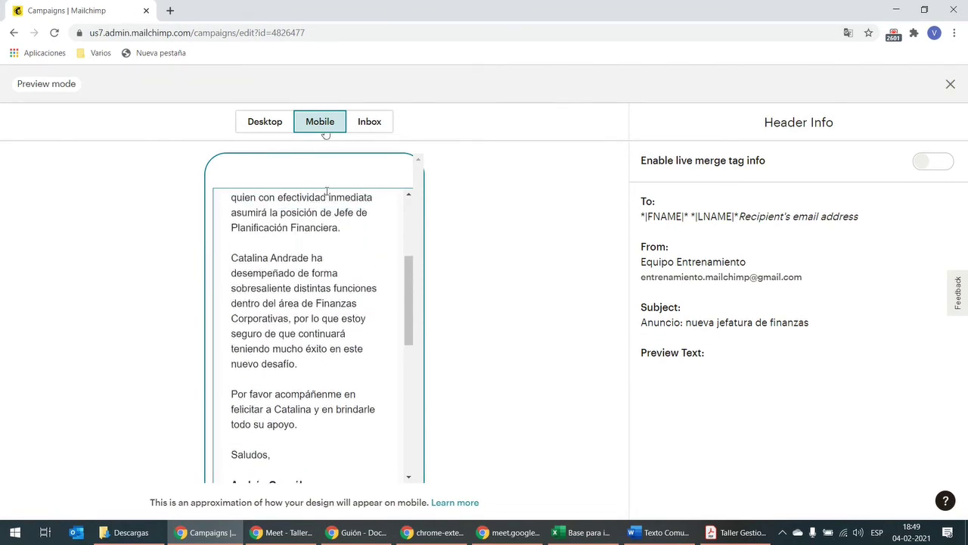
scroll(327, 190, up, 3)
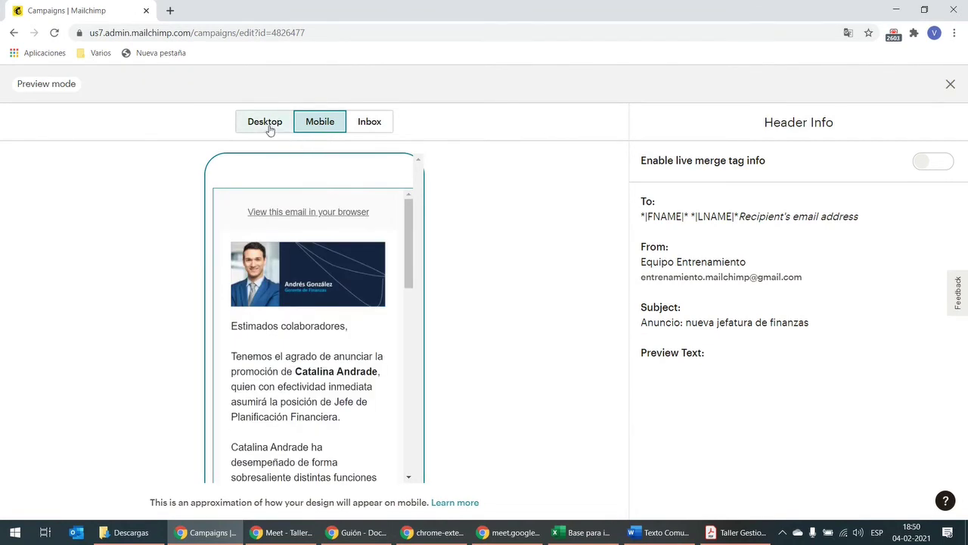
click(270, 128)
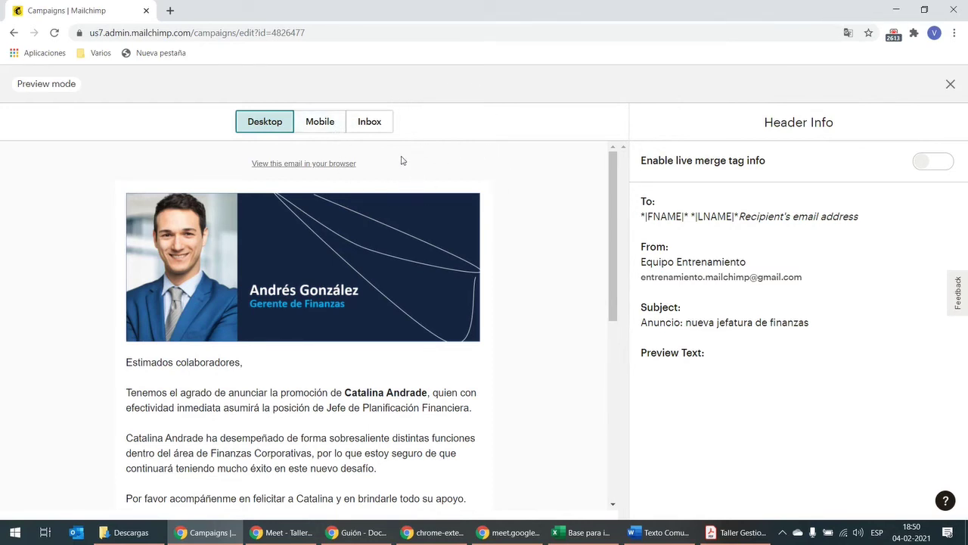
Step: Open the 'View this email in your browser' link in a new tab, check it, then return to Mailchimp
right_click(339, 168)
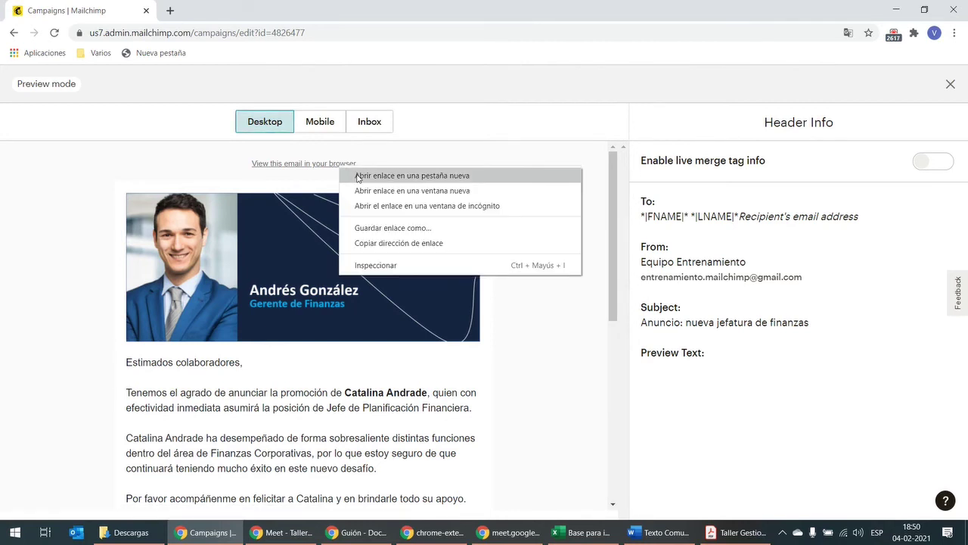
click(362, 176)
click(225, 11)
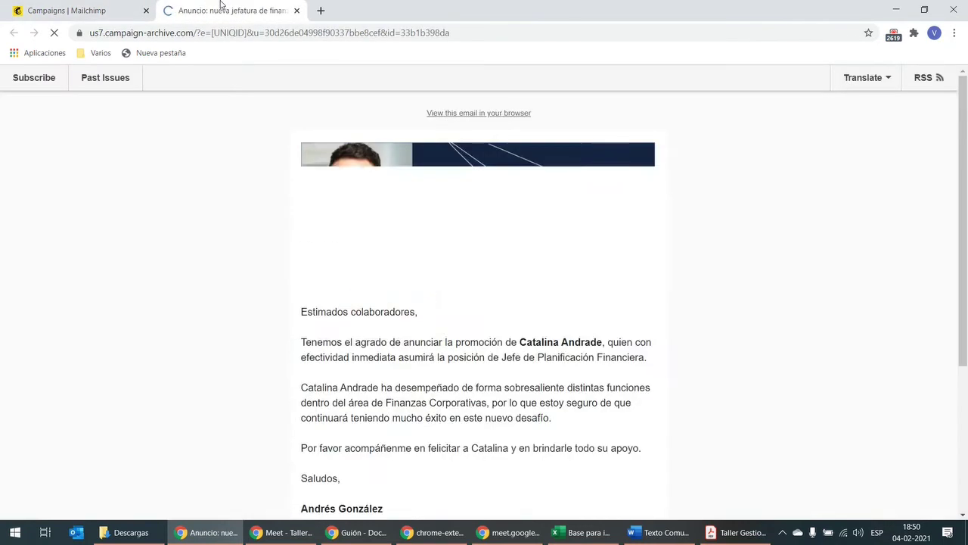
click(224, 32)
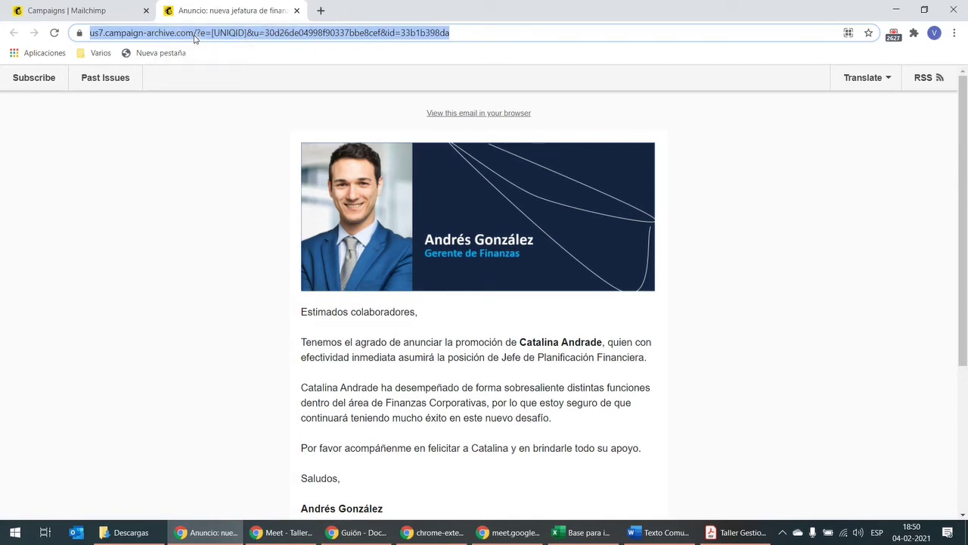
click(104, 10)
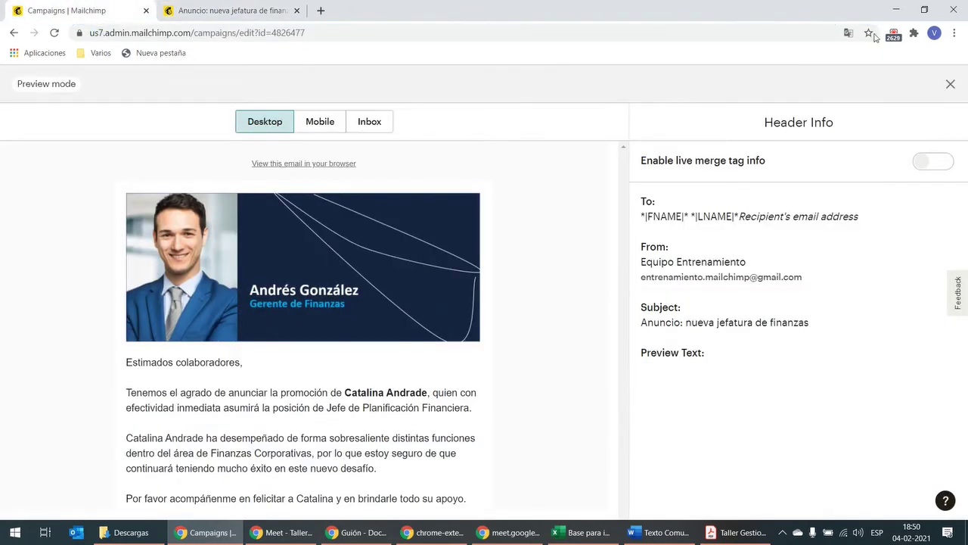
Step: Exit Preview mode and review the sending options in the Schedule Your Campaign dialog
click(951, 84)
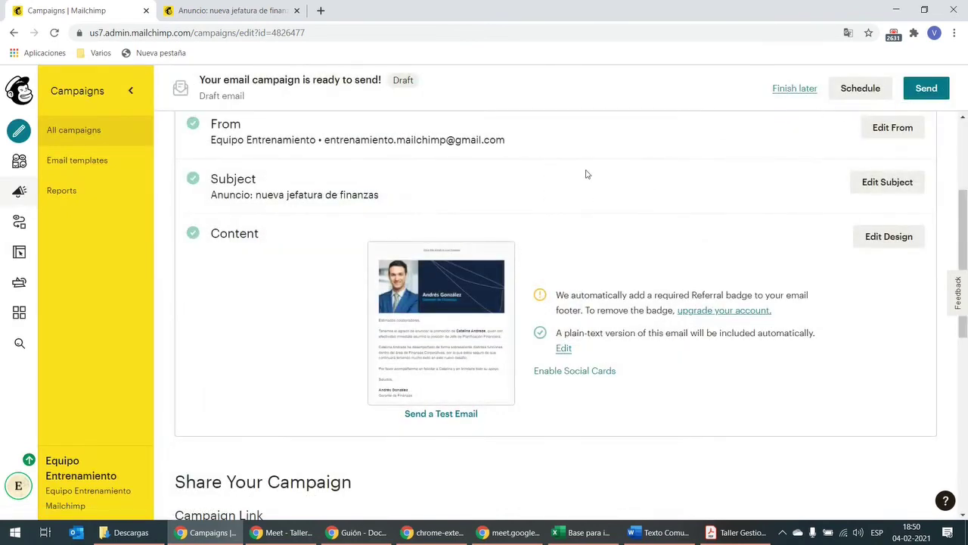
scroll(587, 175, down, 1)
scroll(586, 176, down, 2)
scroll(587, 176, up, 5)
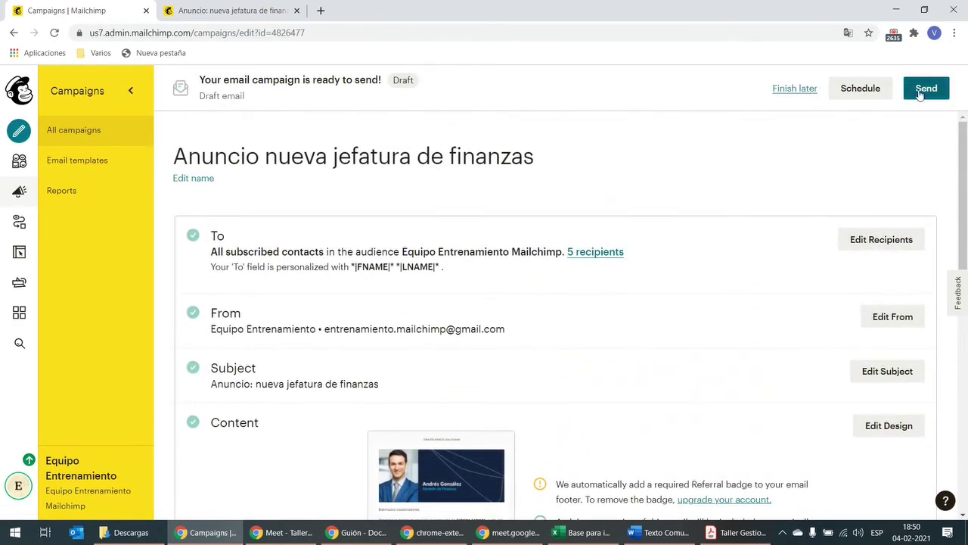
click(860, 90)
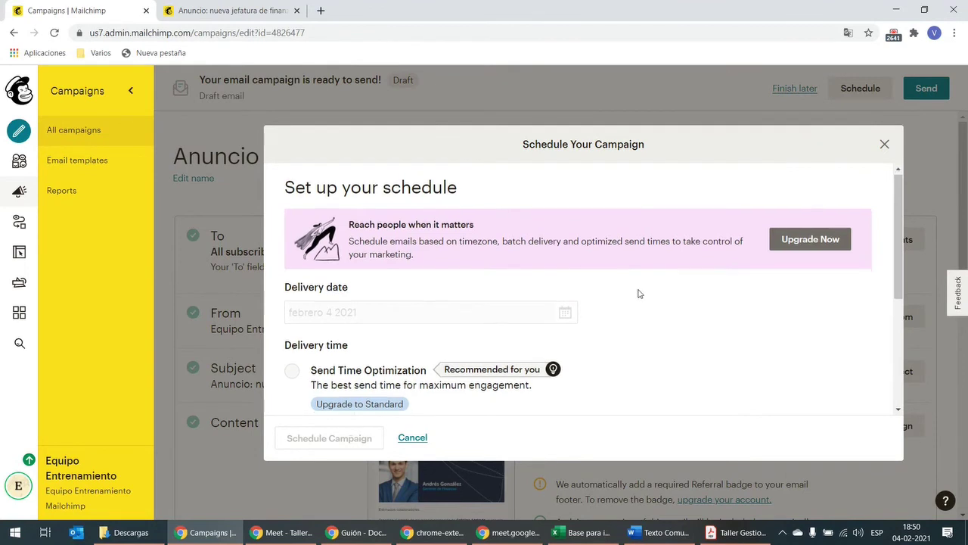
scroll(638, 291, down, 1)
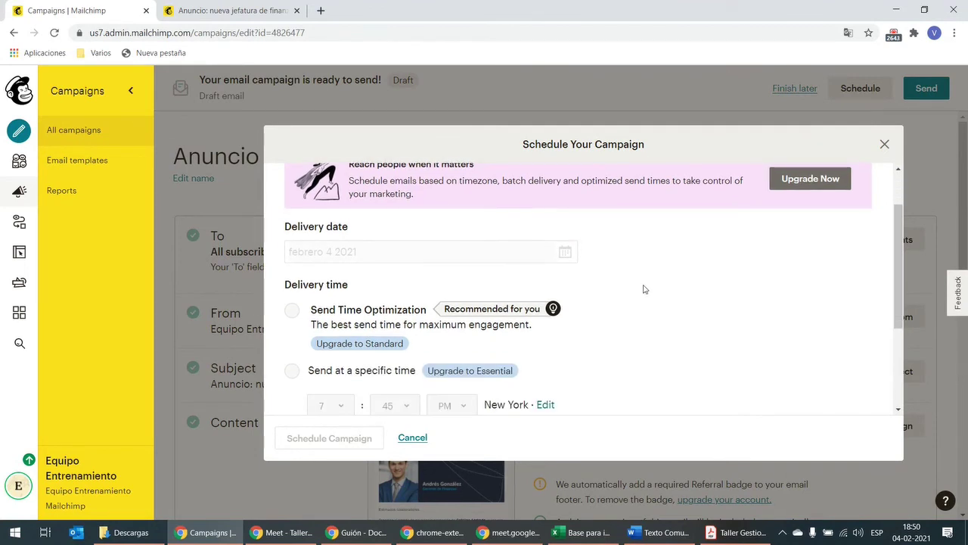
scroll(643, 289, down, 1)
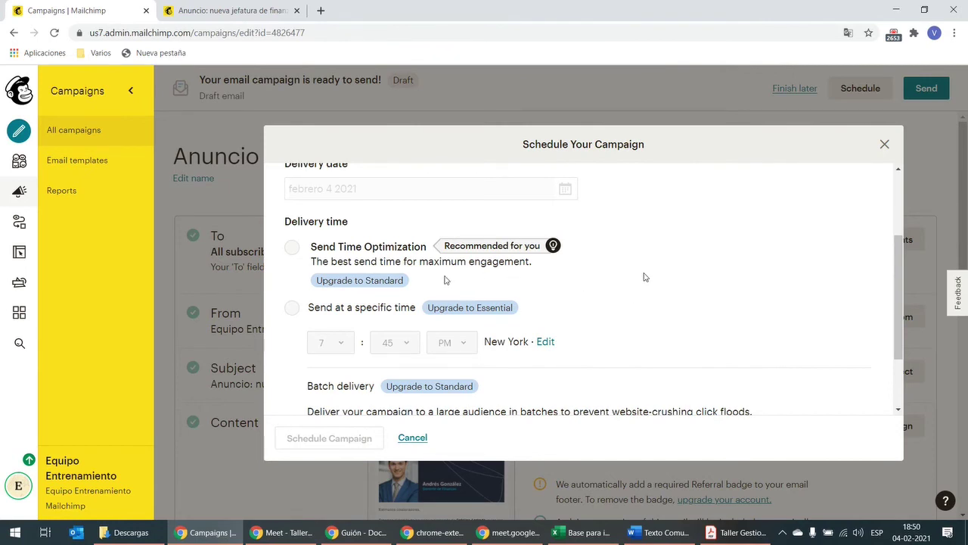
scroll(660, 318, down, 1)
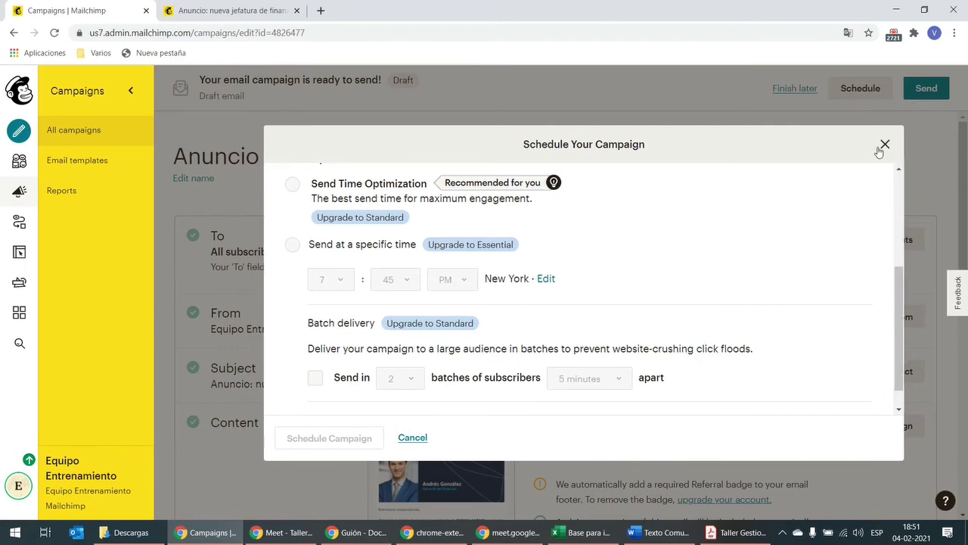
Step: Close the Schedule Your Campaign dialog without scheduling the campaign
click(885, 145)
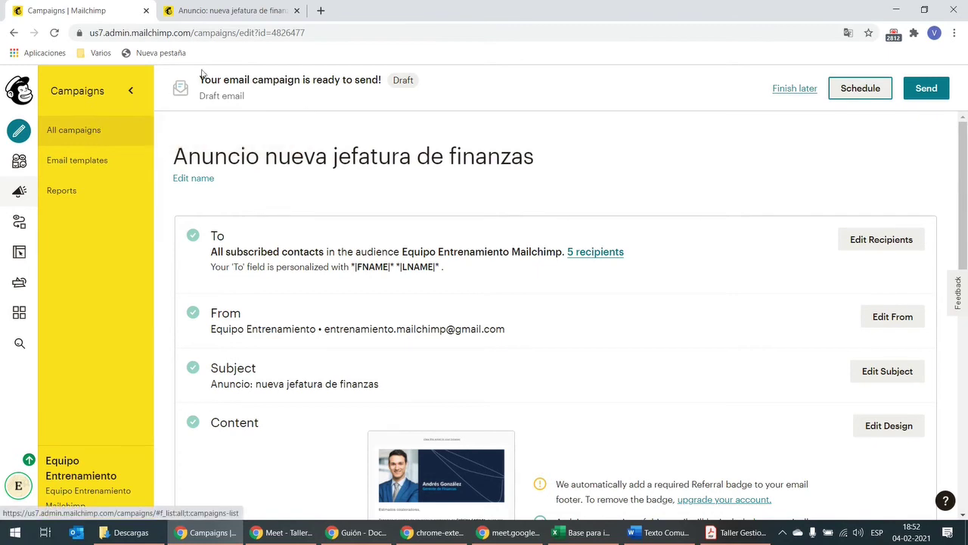
Step: Save the announcement as a draft and start a new automated 'happy birthday' email
click(794, 94)
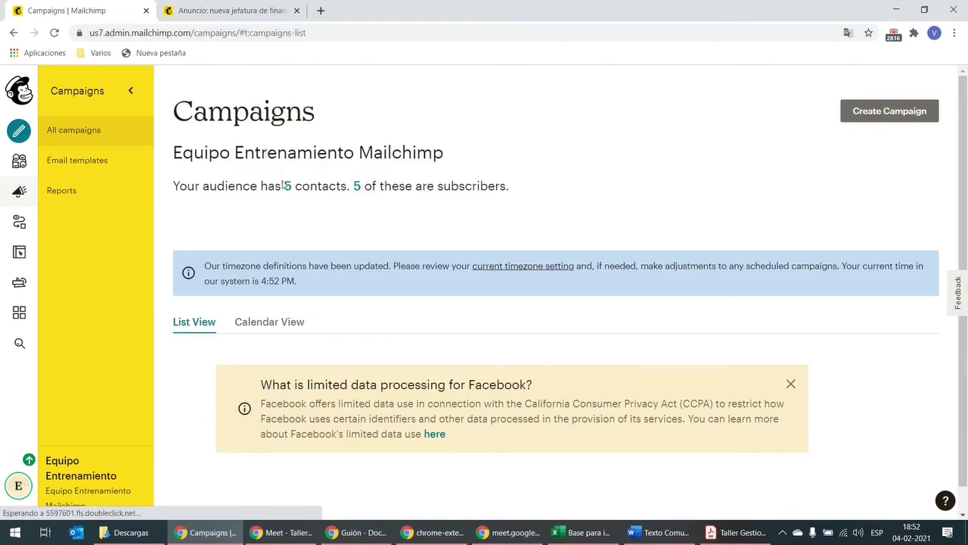
scroll(302, 182, down, 3)
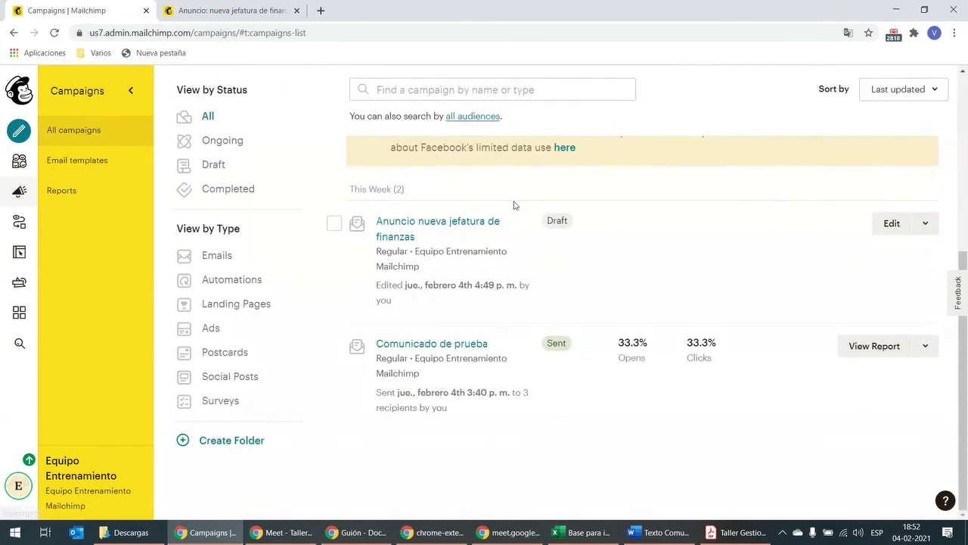
scroll(372, 205, up, 3)
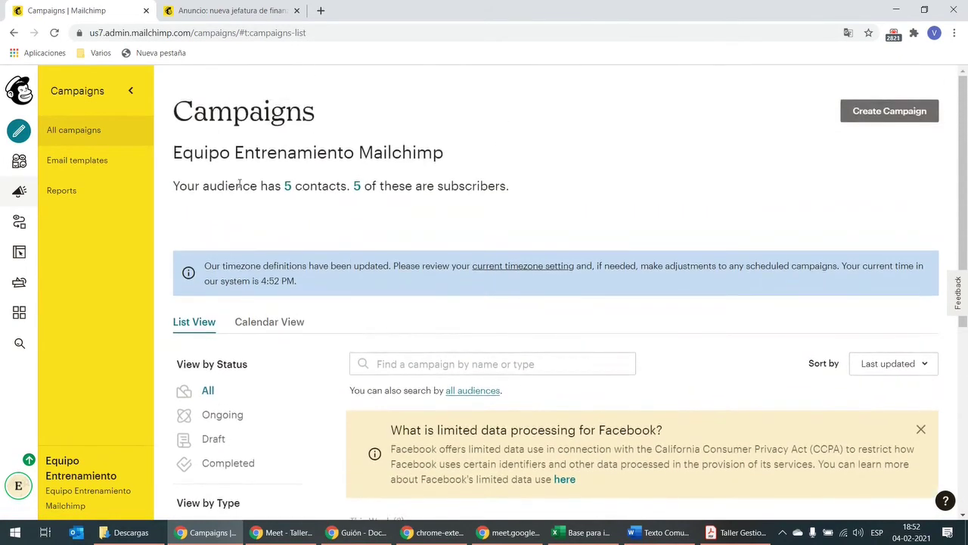
click(885, 112)
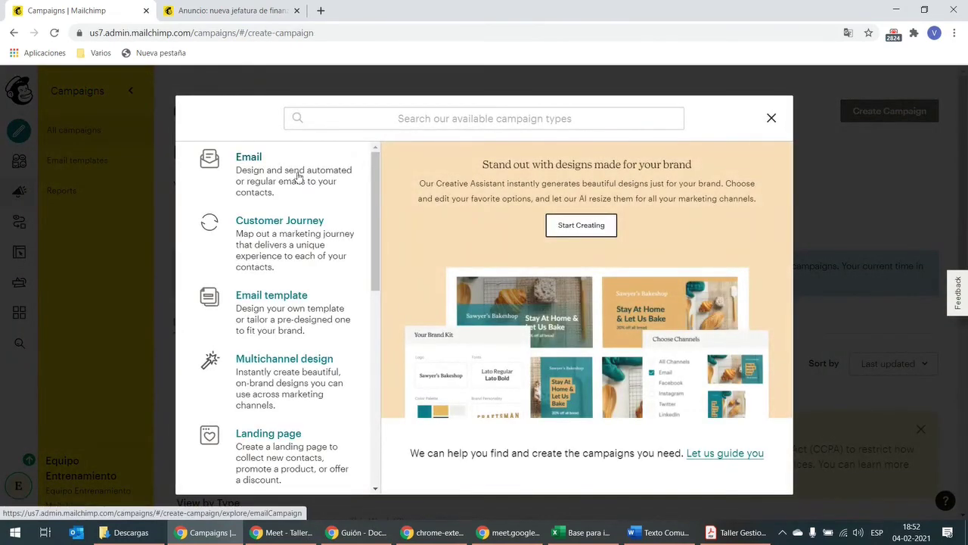
click(295, 177)
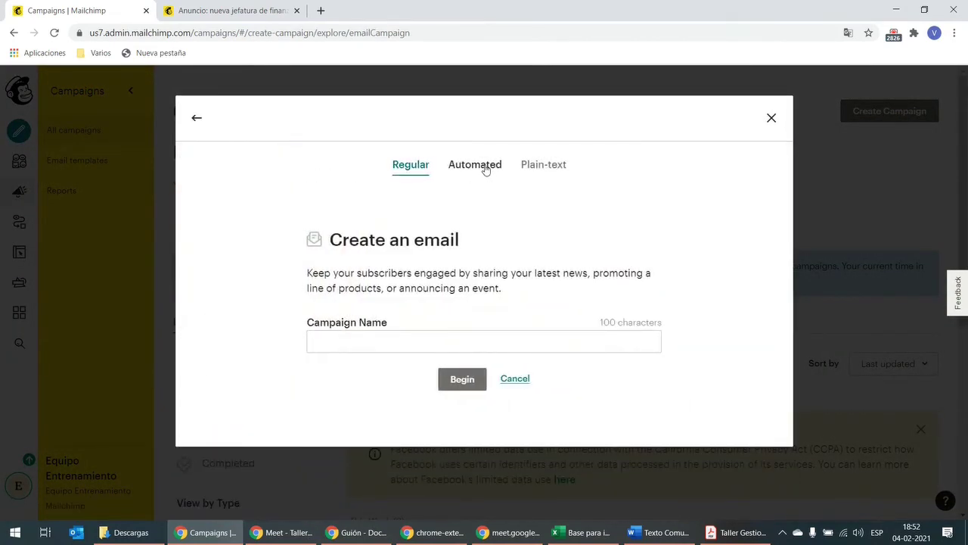
click(486, 168)
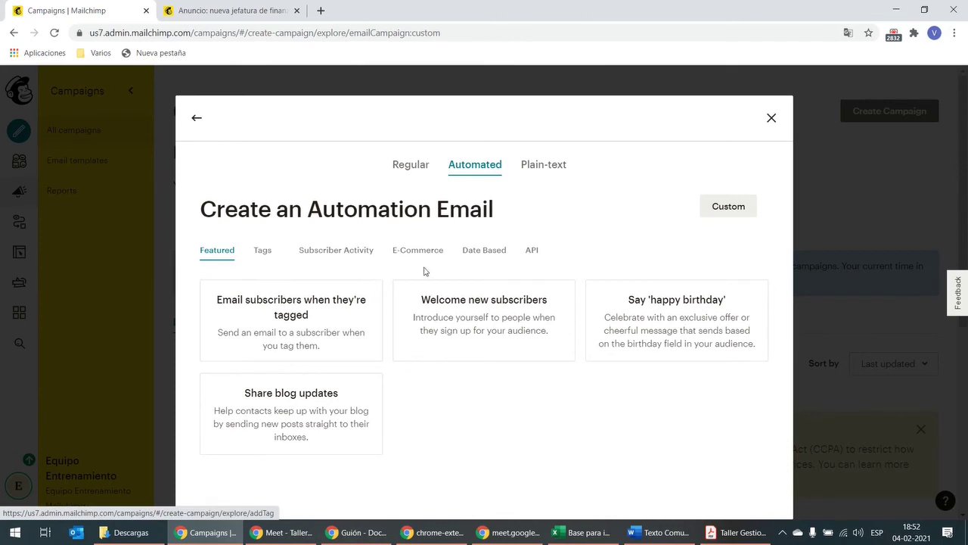
click(684, 321)
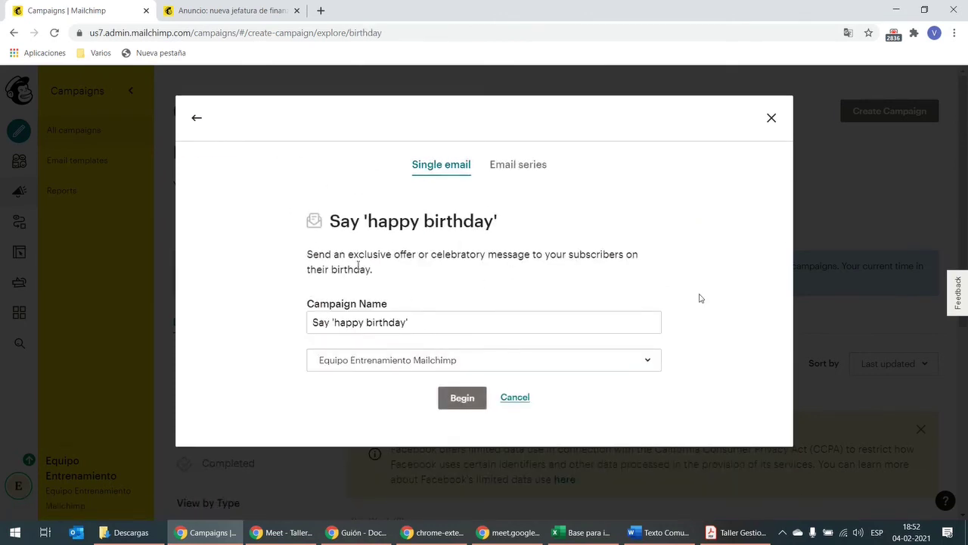
Step: Name the automation 'Saludo cumpleaños', choose the Equipo Entrenamiento Mailchimp audience, and create it
drag(438, 323, 260, 316)
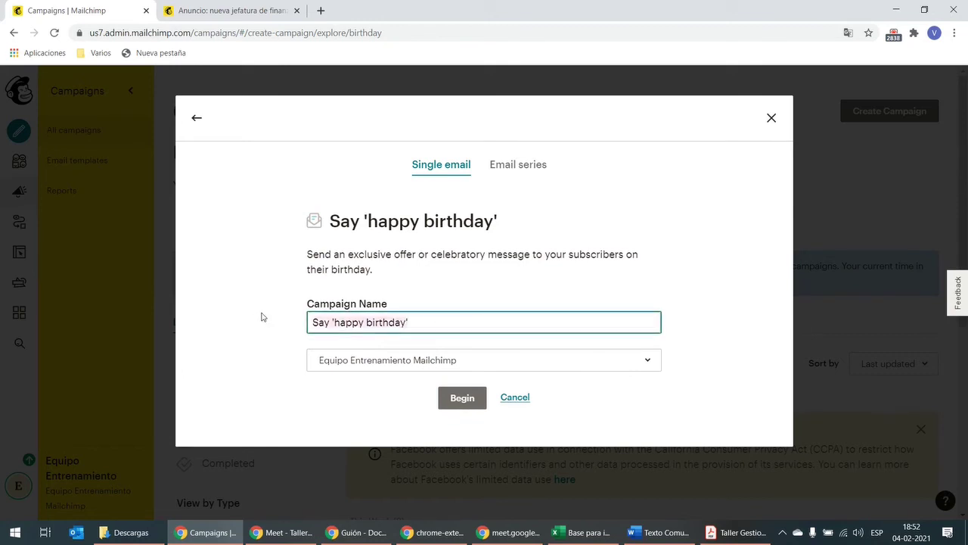
text(Saludo)
text(cumpleaños)
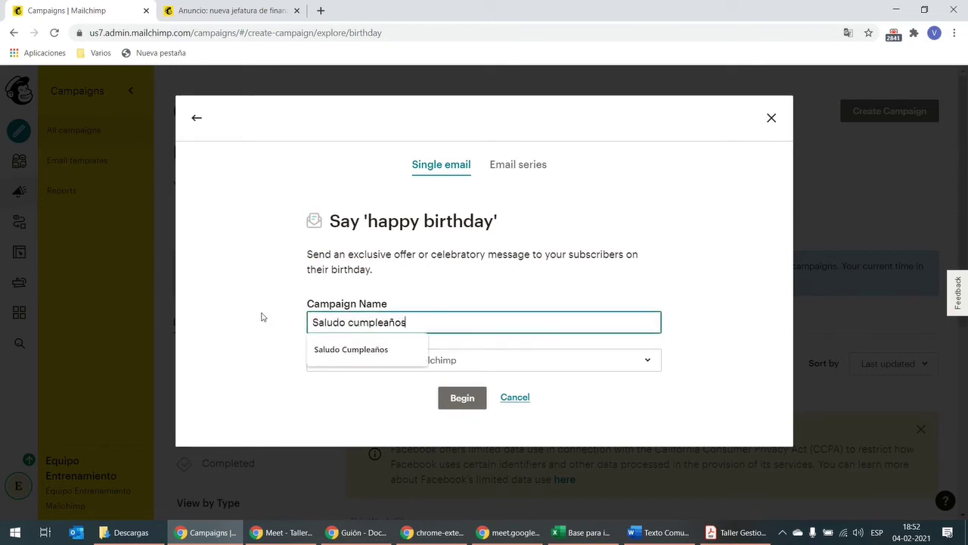
click(301, 285)
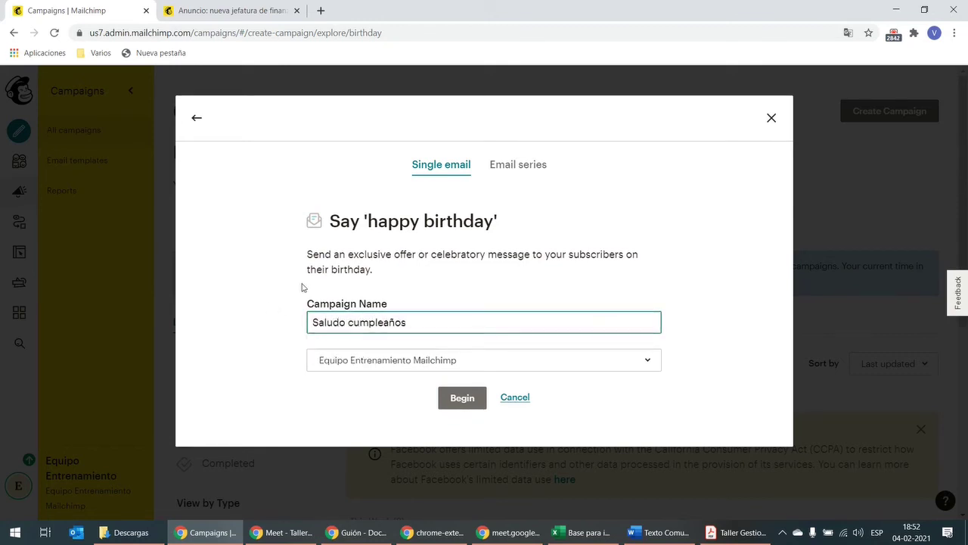
click(463, 363)
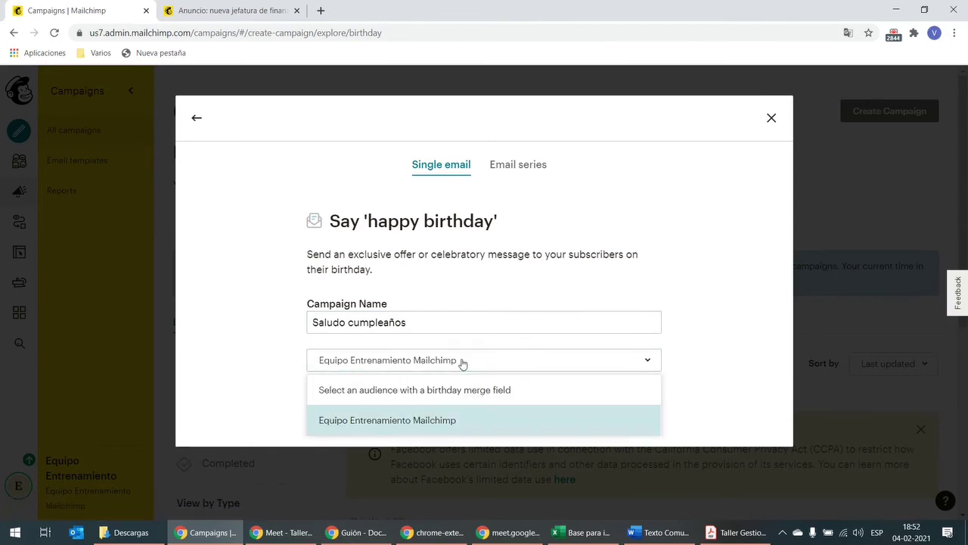
click(435, 419)
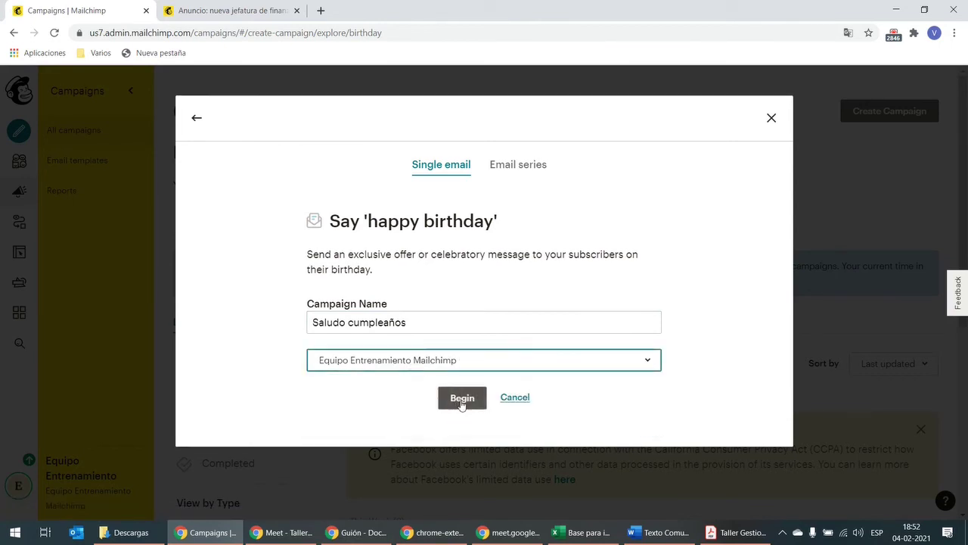
click(463, 398)
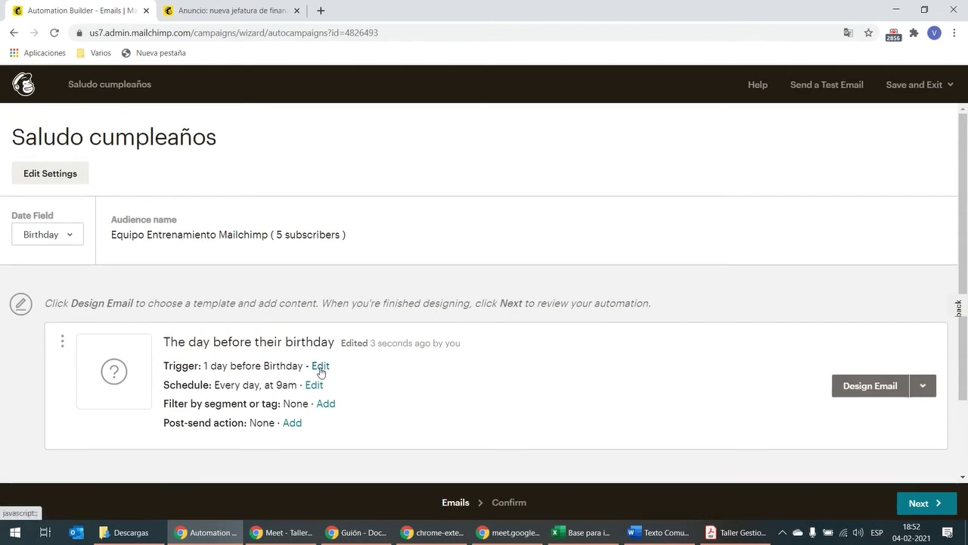
Step: Change the trigger delay to 'On the day of' the birthday and update it
click(321, 366)
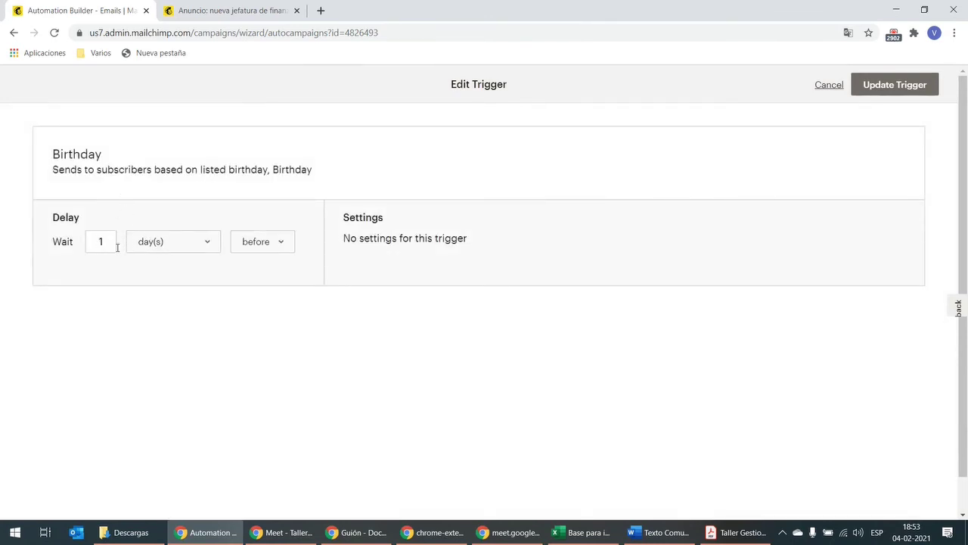
click(157, 241)
click(162, 258)
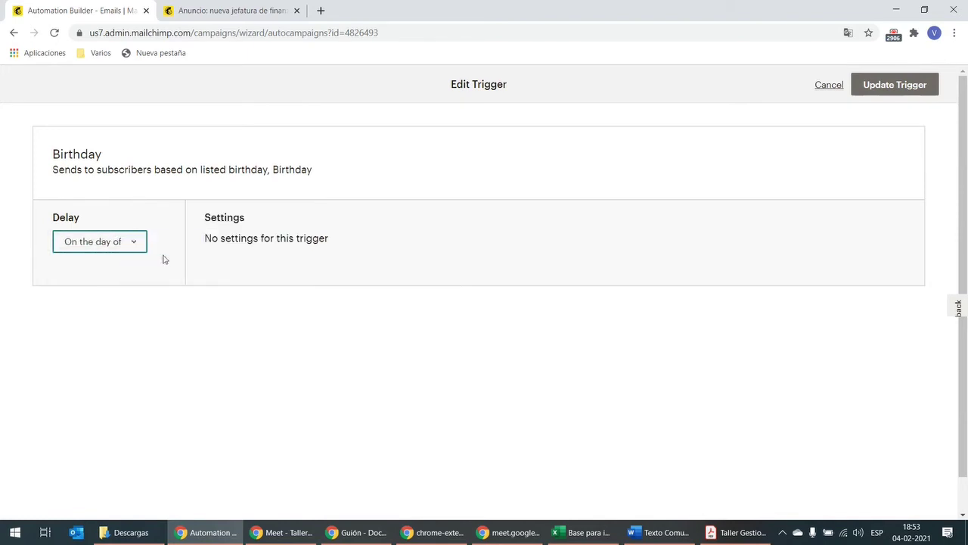
click(911, 93)
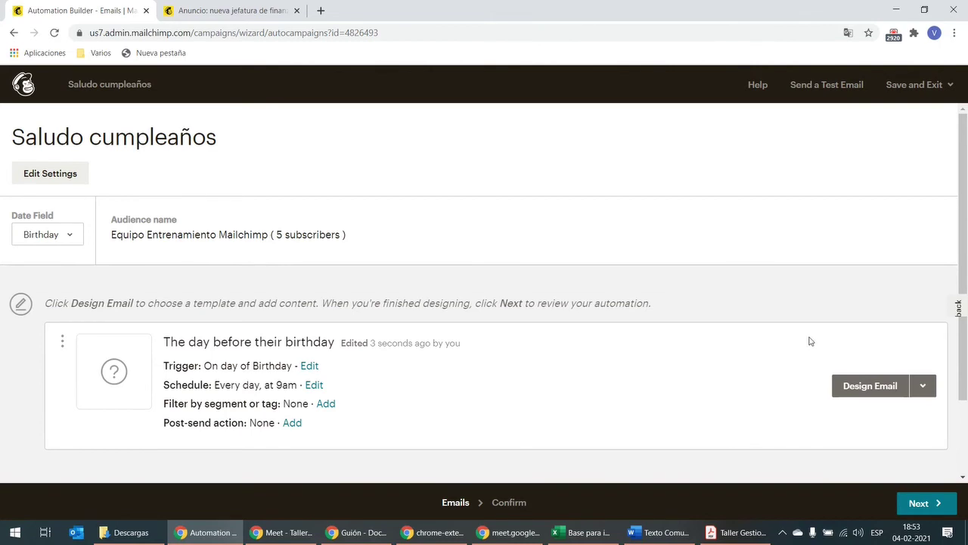
Step: Try a Personas tag filter, cancel it to keep the email unfiltered, then proceed to Design Email
click(324, 405)
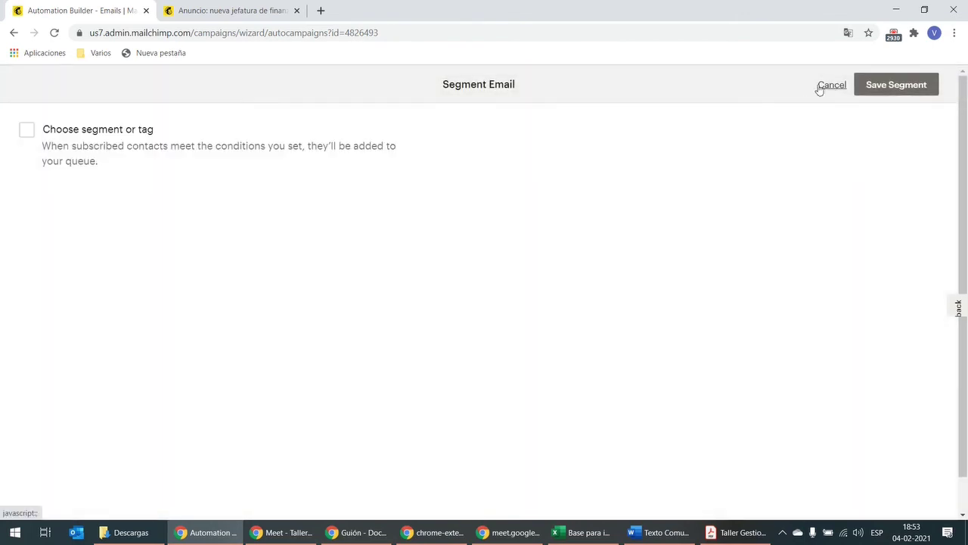
click(26, 135)
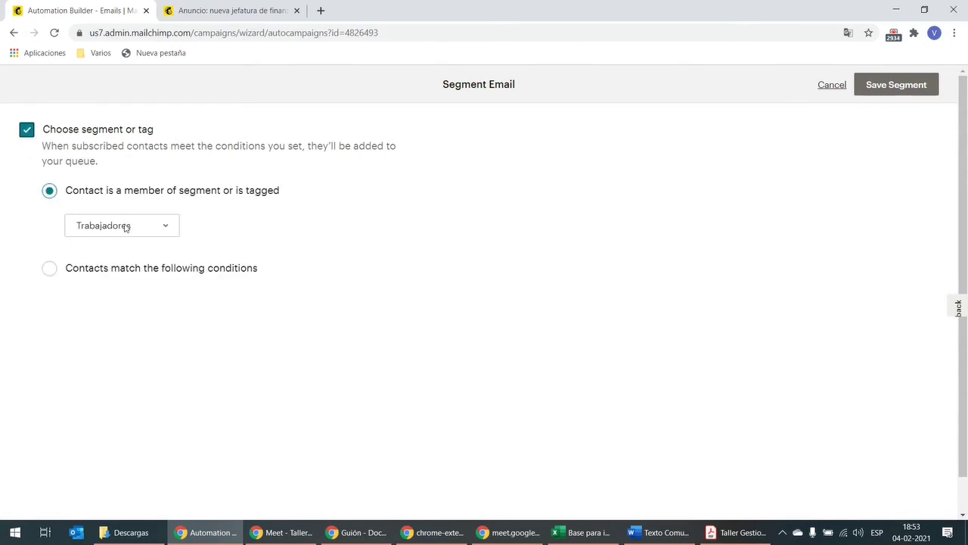
click(126, 227)
click(122, 265)
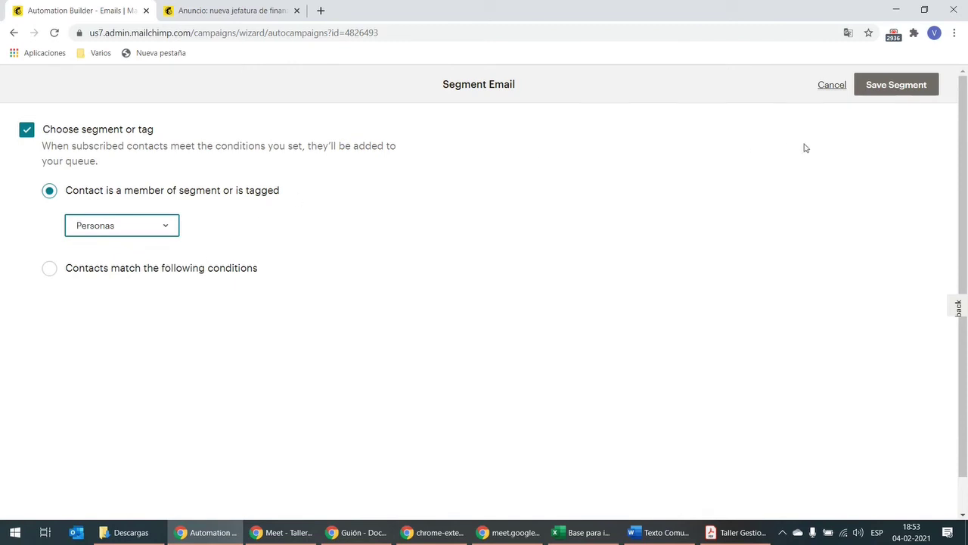
click(833, 85)
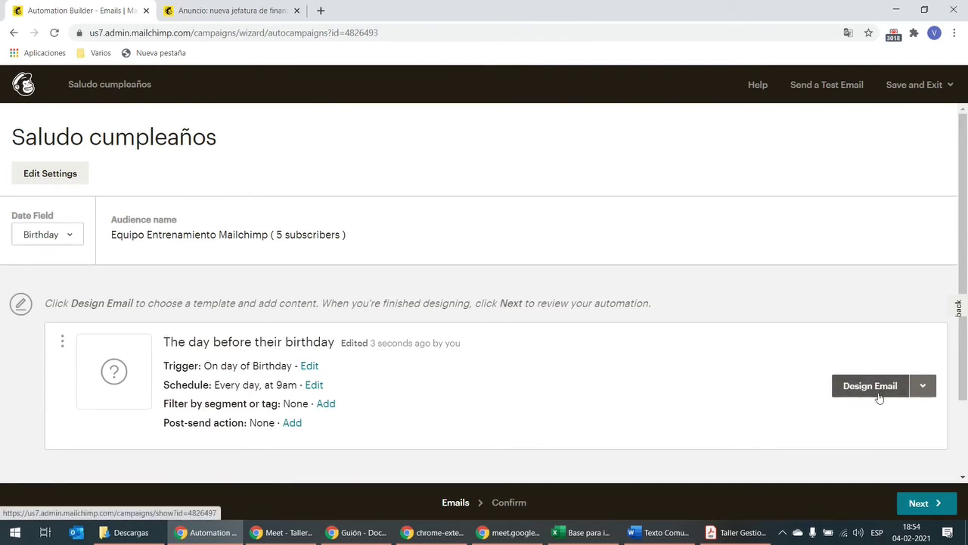
click(878, 389)
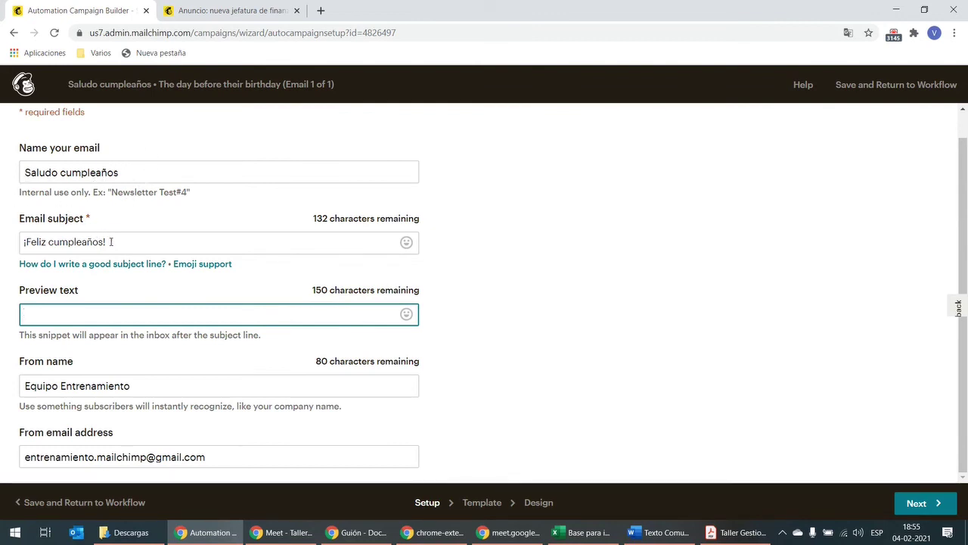
Step: Leave the preview text blank and pick the Basic 1 Column template for the birthday email
click(24, 227)
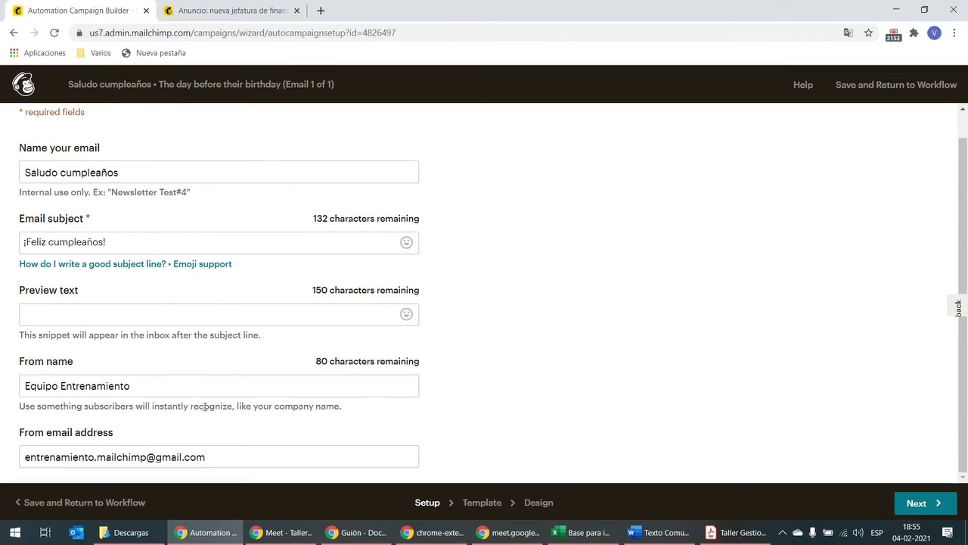
click(920, 506)
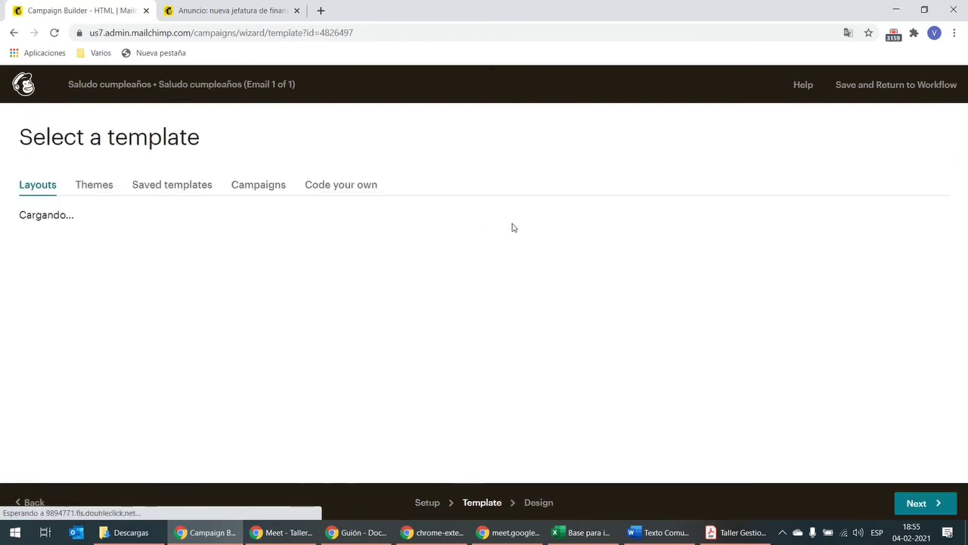
scroll(456, 224, down, 4)
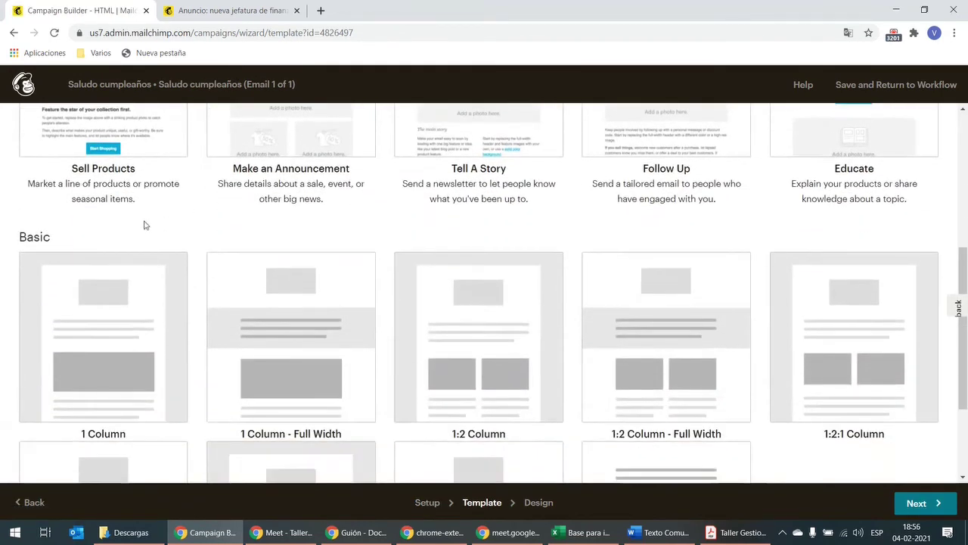
click(109, 296)
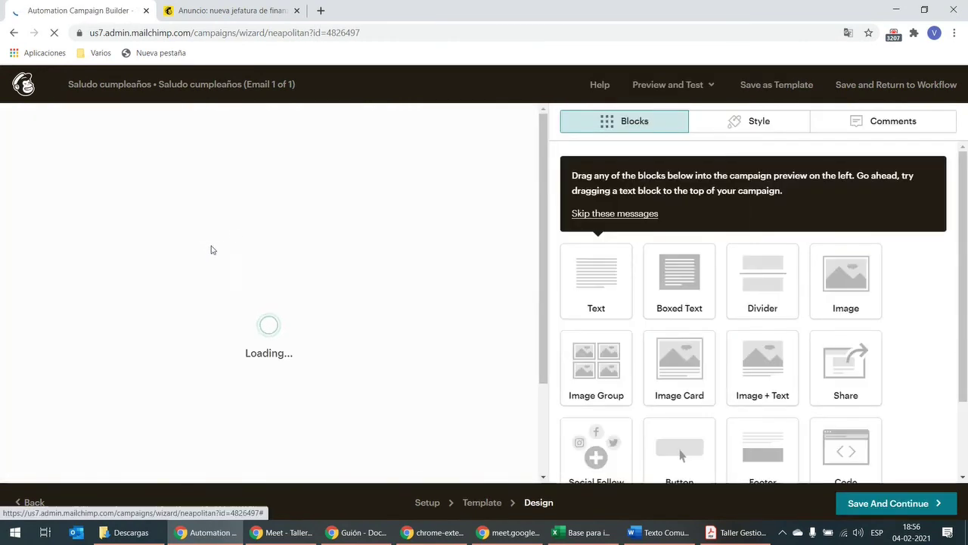
scroll(348, 214, down, 1)
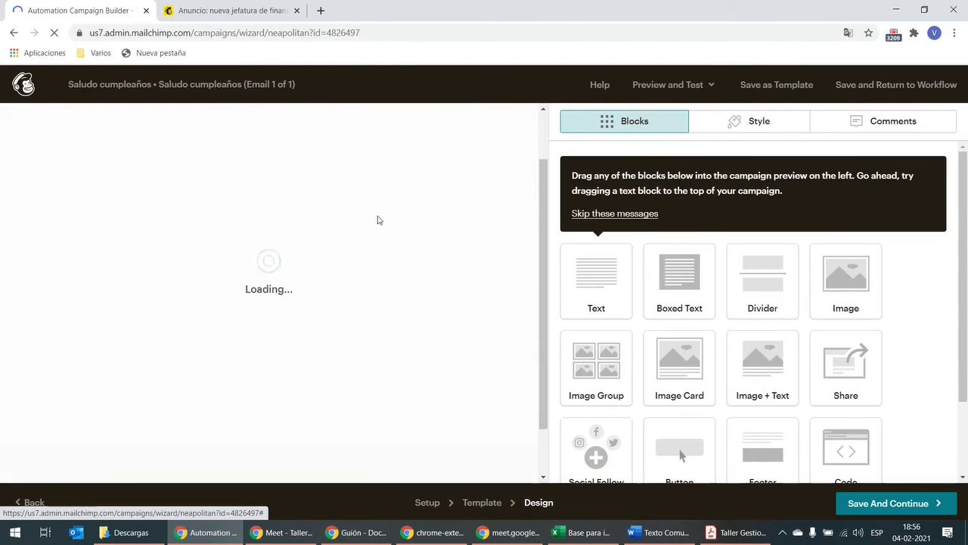
scroll(379, 220, down, 1)
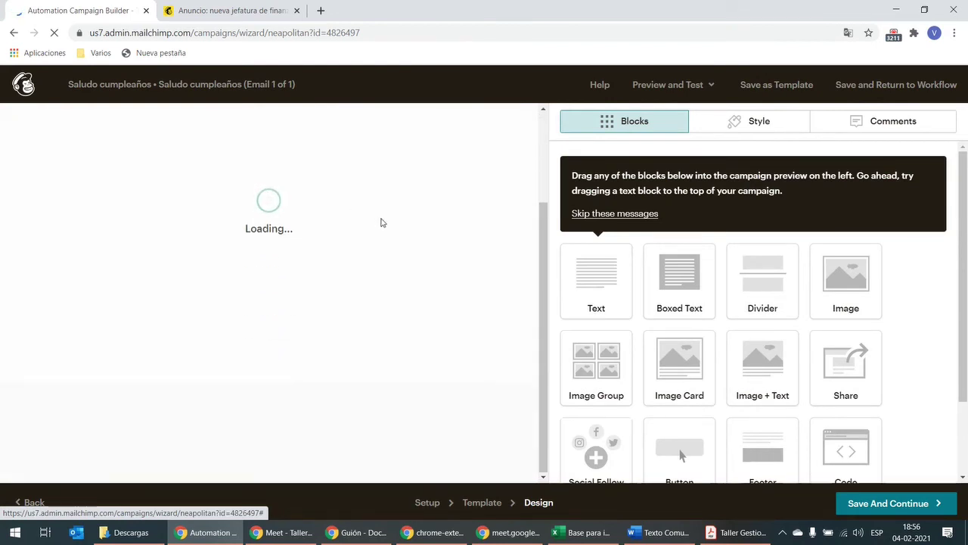
scroll(382, 222, up, 1)
scroll(380, 220, up, 1)
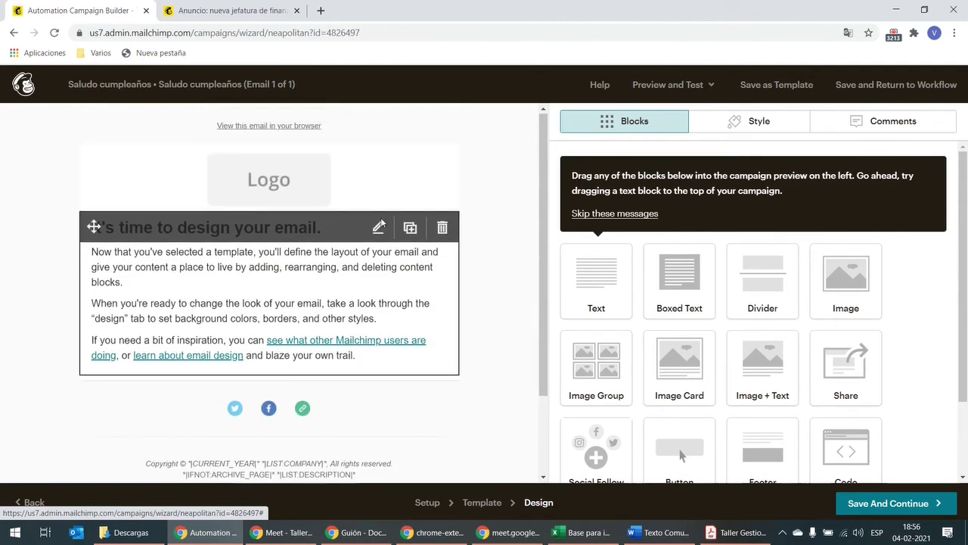
Step: Delete the leftover placeholder text block and the Logo block from the email
click(443, 226)
click(351, 346)
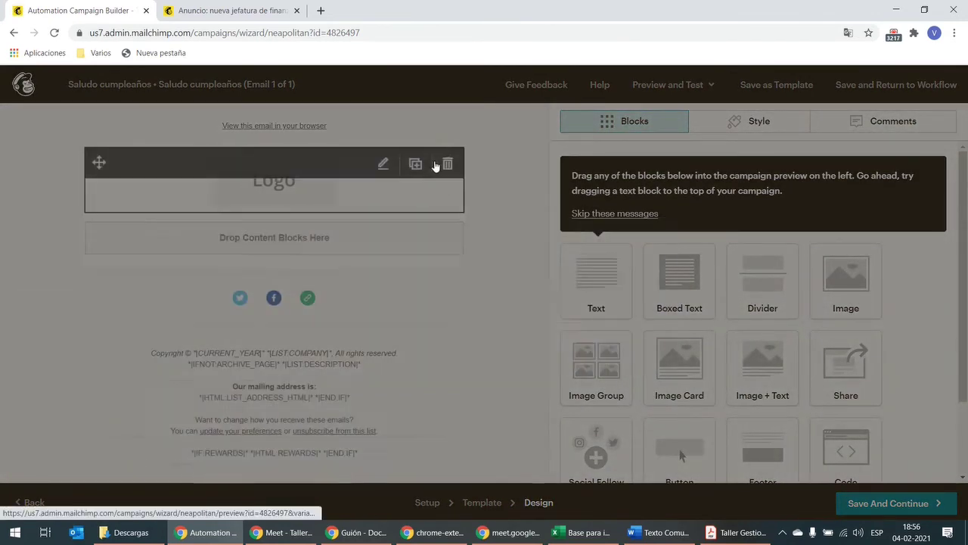
click(447, 163)
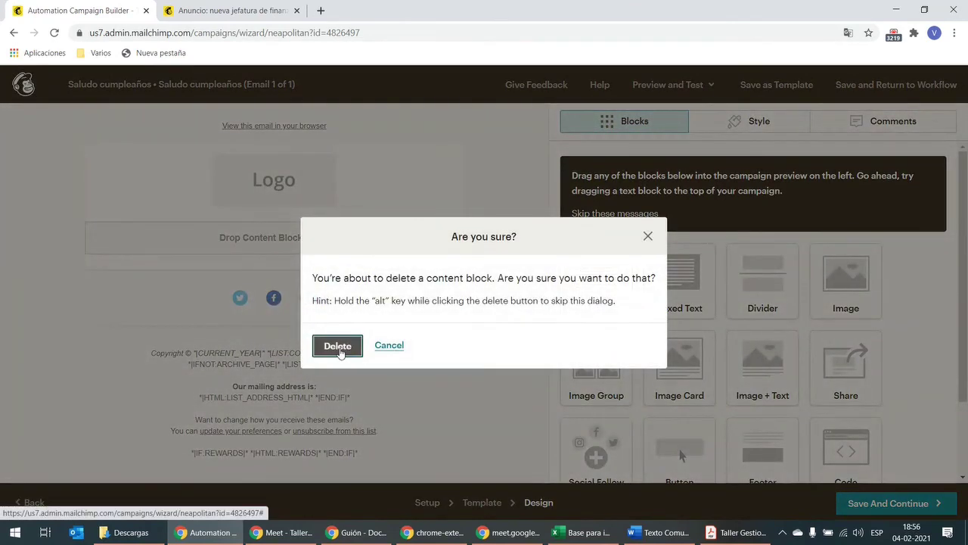
click(341, 348)
Step: Add an Image block at the top and upload the Feliz cumpleaños.jpg cake picture
drag(830, 291, 324, 175)
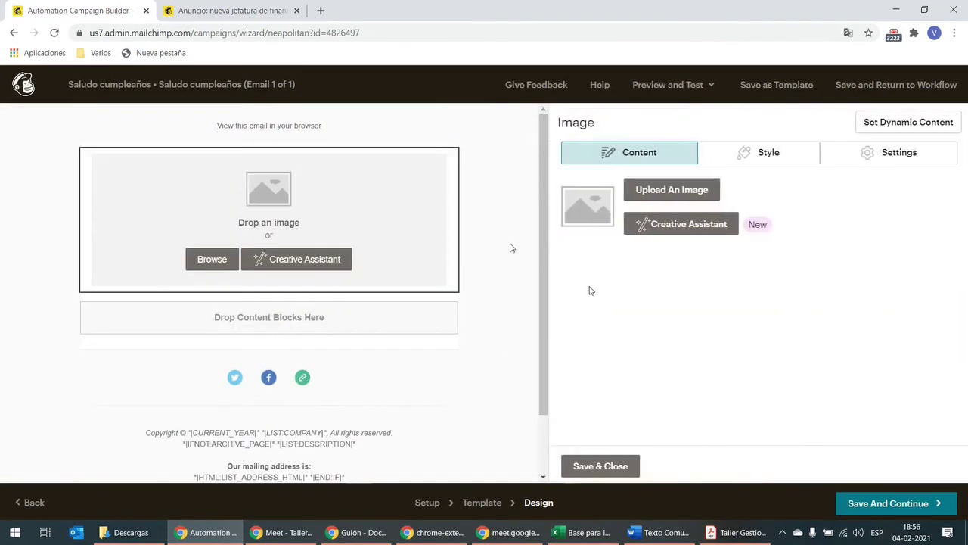
click(659, 194)
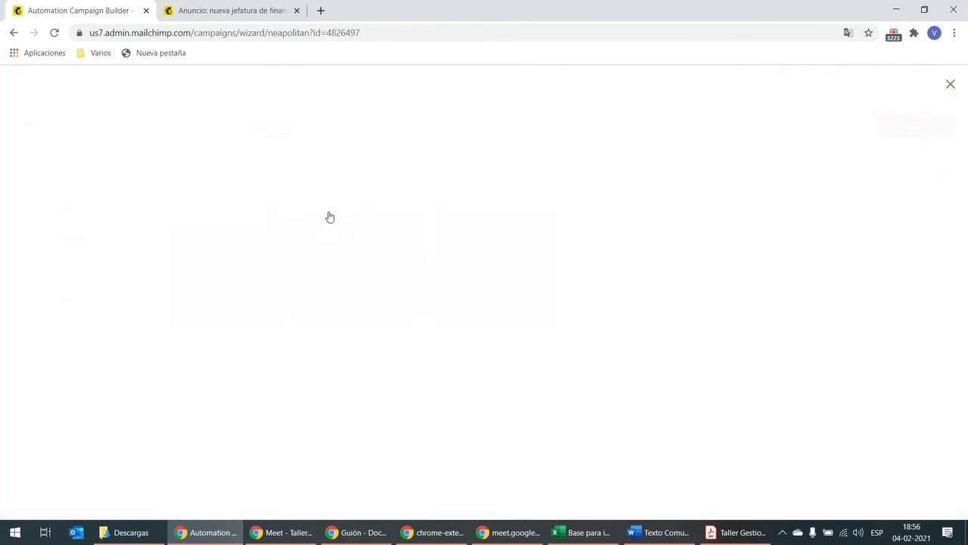
click(404, 244)
click(928, 133)
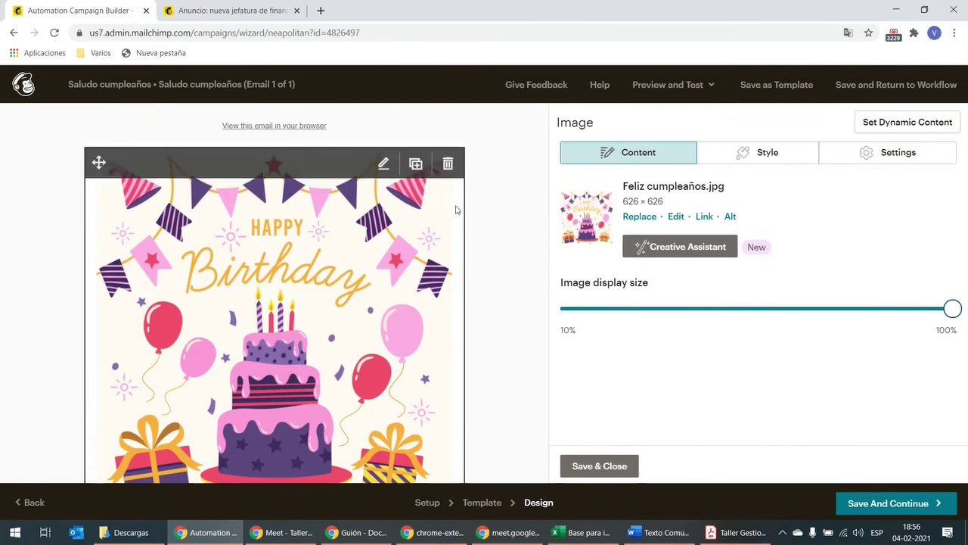
scroll(408, 258, down, 1)
scroll(409, 259, down, 2)
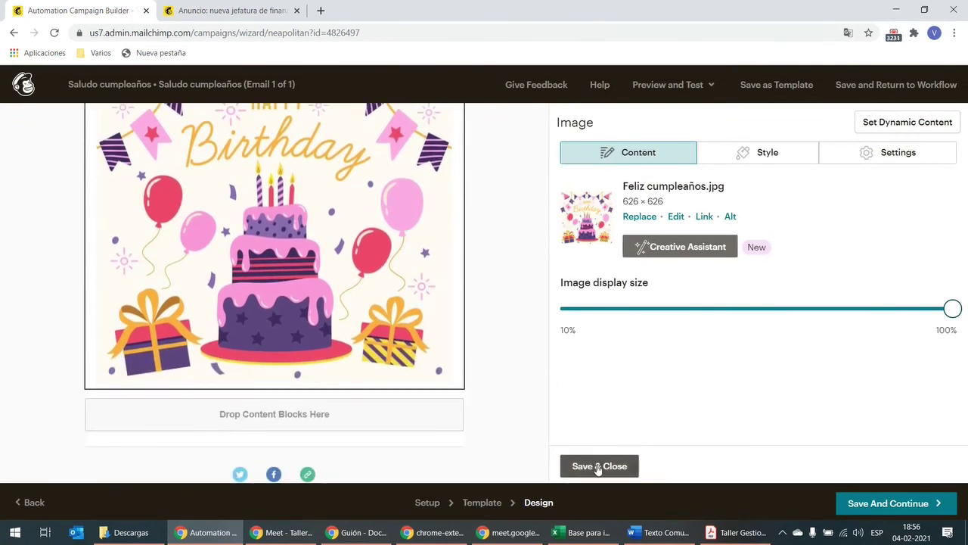
click(598, 466)
Step: Add a Text block below the image and paste the birthday message from the Word document
drag(603, 278, 392, 386)
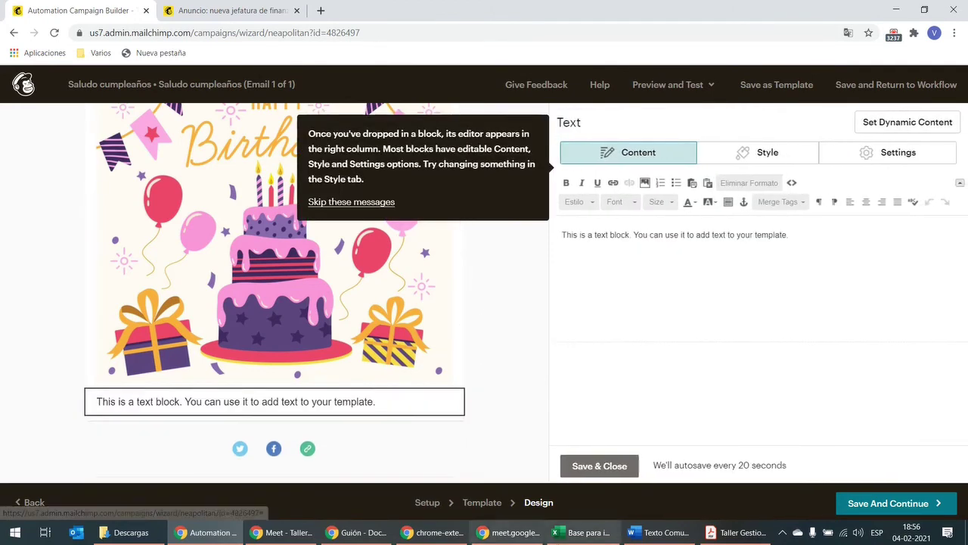
click(693, 532)
scroll(404, 409, down, 5)
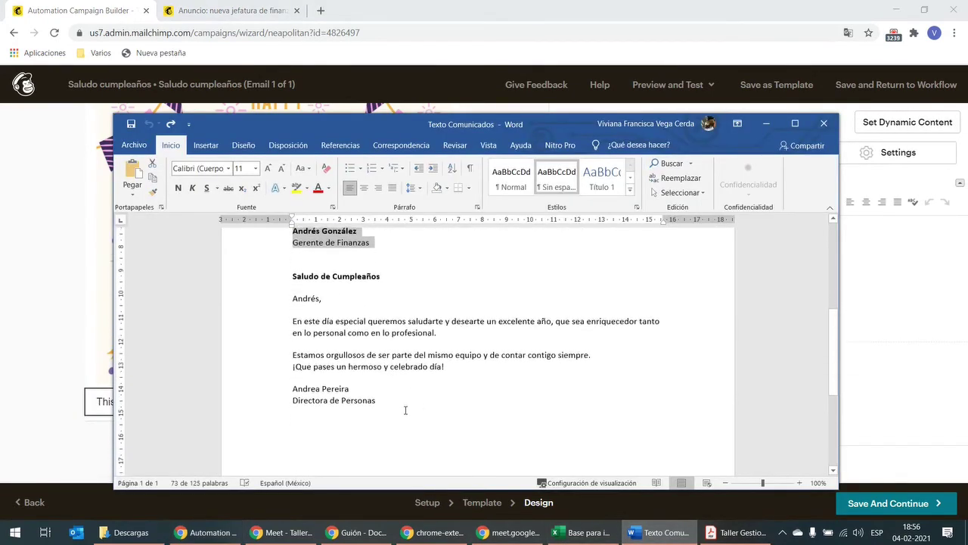
drag(404, 407, 281, 294)
key(ctrl+c)
click(49, 298)
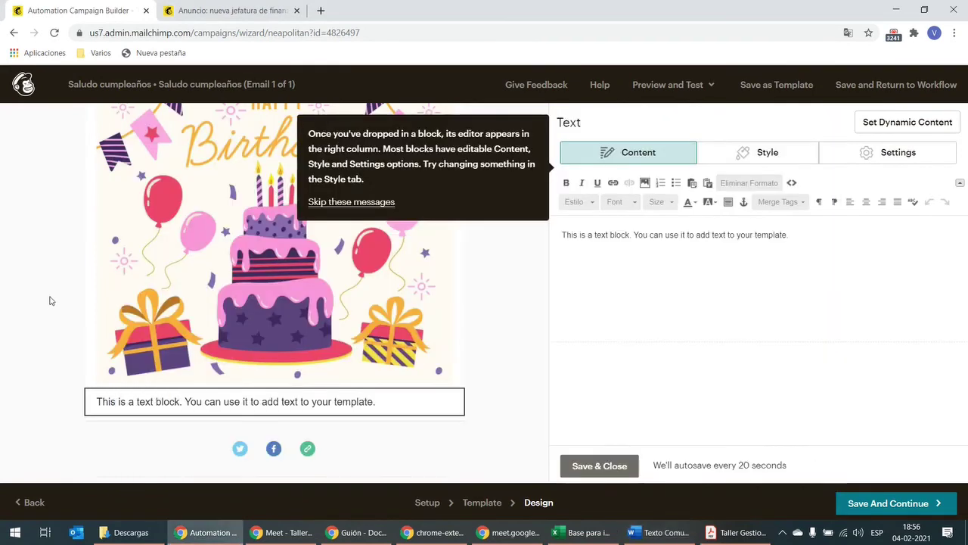
key(ctrl+a)
key(ctrl+v)
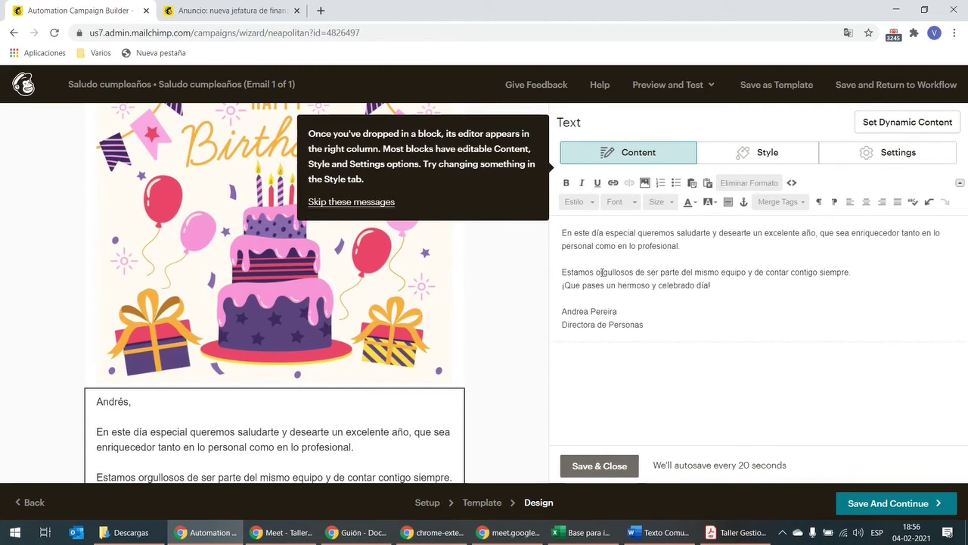
Step: Replace the hard-coded name with the *|FNAME|* merge tag, then save and continue
scroll(602, 273, up, 1)
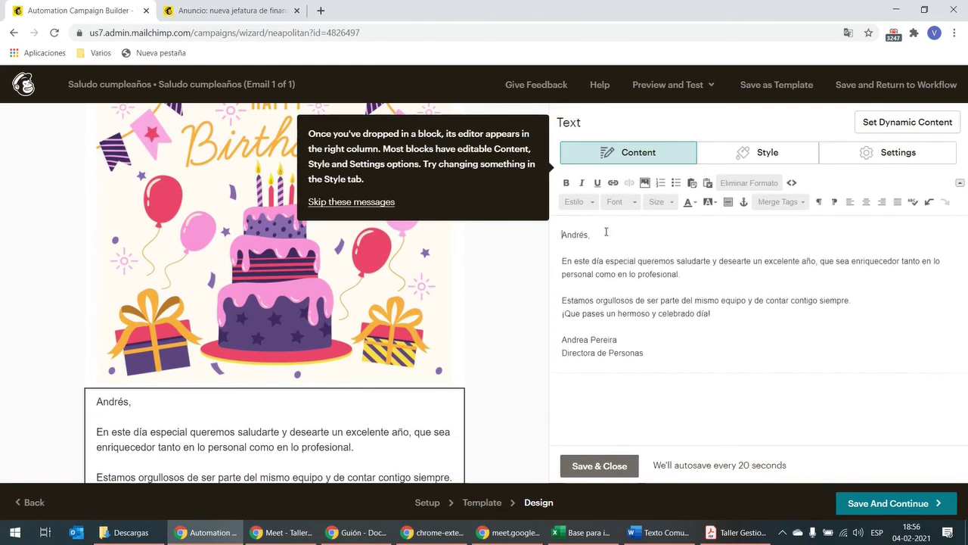
drag(606, 231, 561, 235)
key(BackSpace)
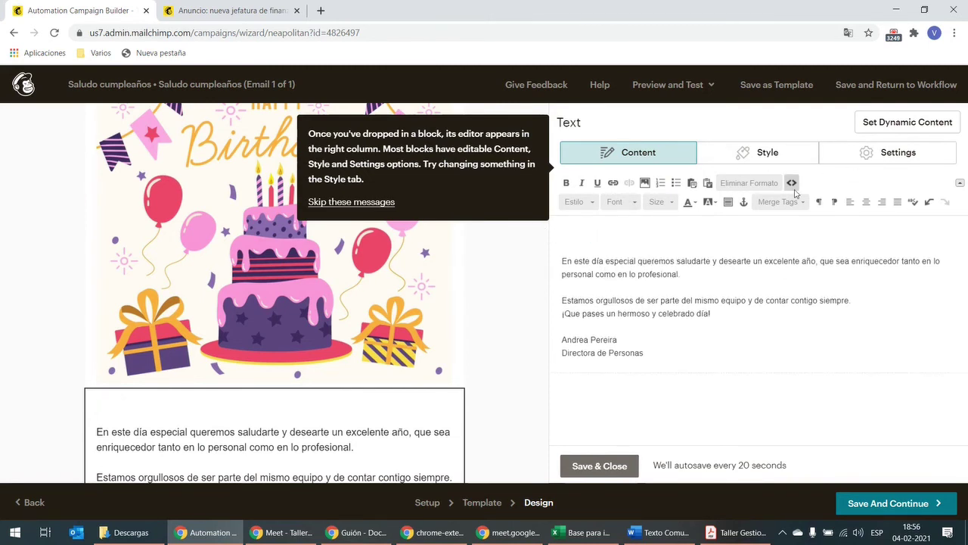
click(787, 202)
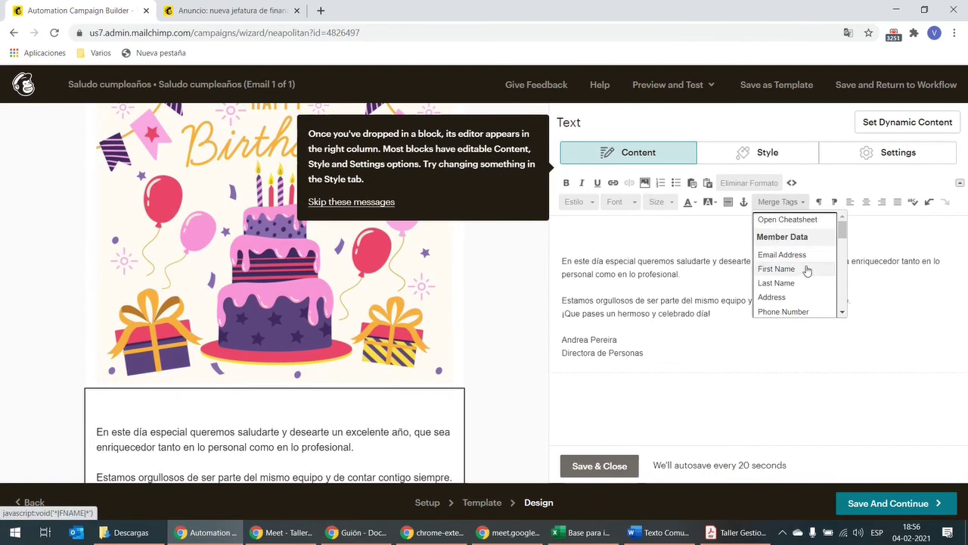
mouse_move(808, 271)
mouse_down()
mouse_move(793, 211)
mouse_move(792, 270)
mouse_up()
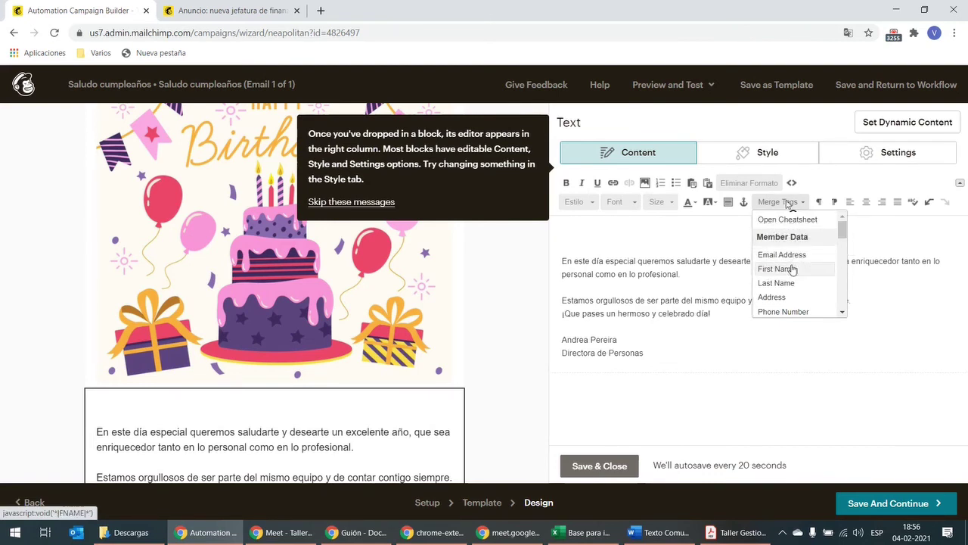
click(787, 270)
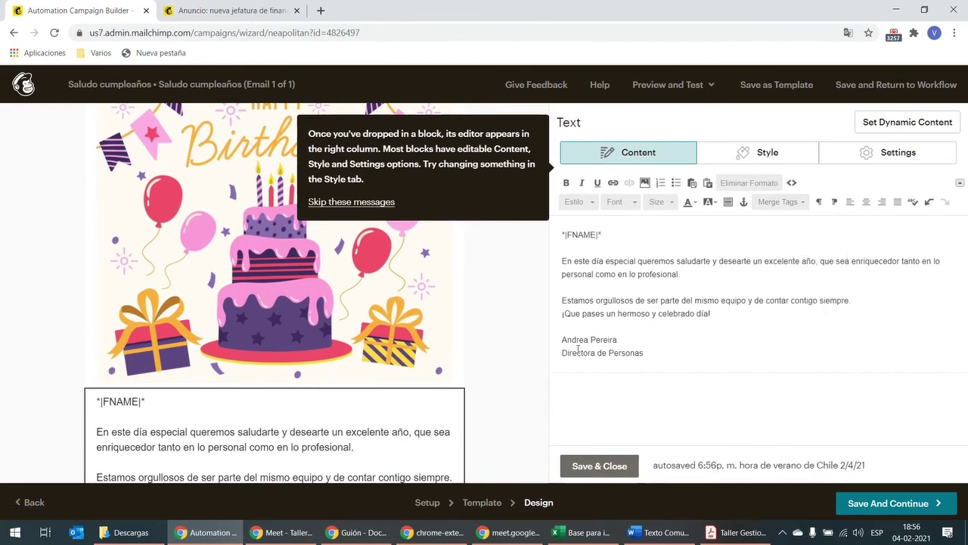
click(619, 467)
click(926, 501)
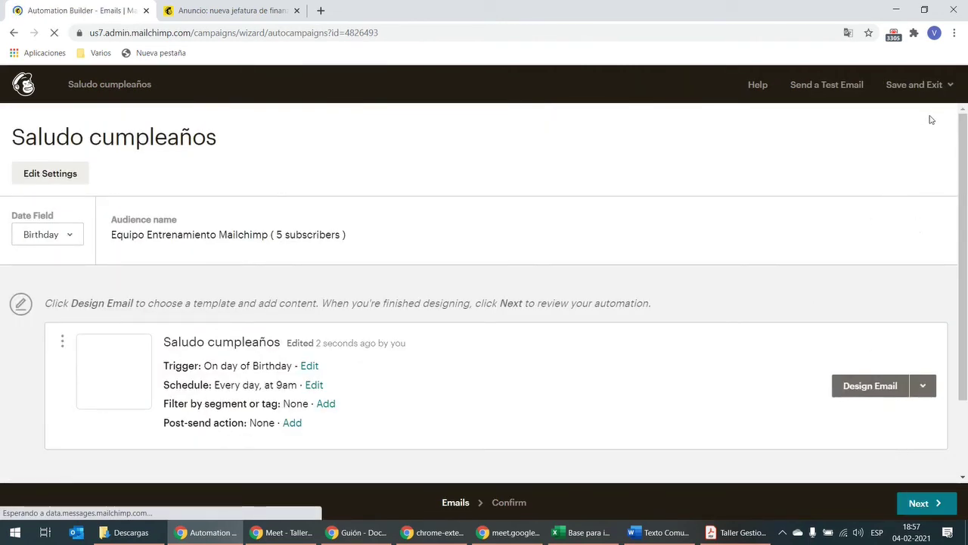
Step: Exit the birthday automation to the Dashboard without starting it, keeping it as a draft
click(911, 85)
click(914, 120)
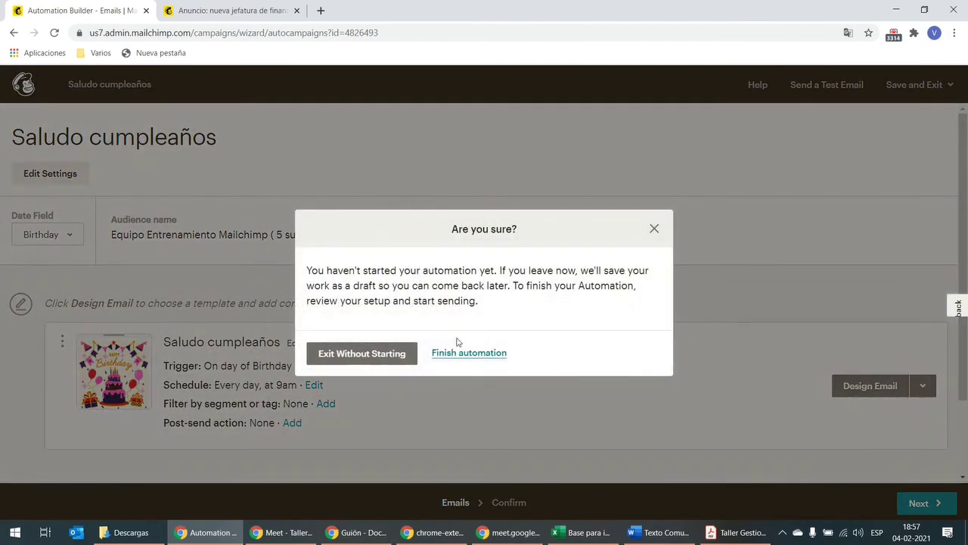
click(374, 367)
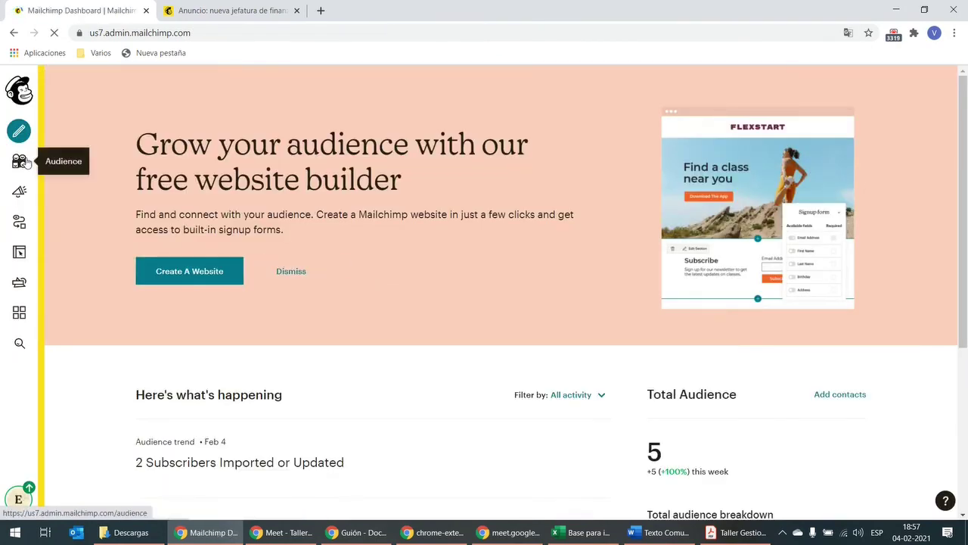
Step: Open the Campaigns list and scroll to the sent Comunicado de prueba campaign
click(19, 160)
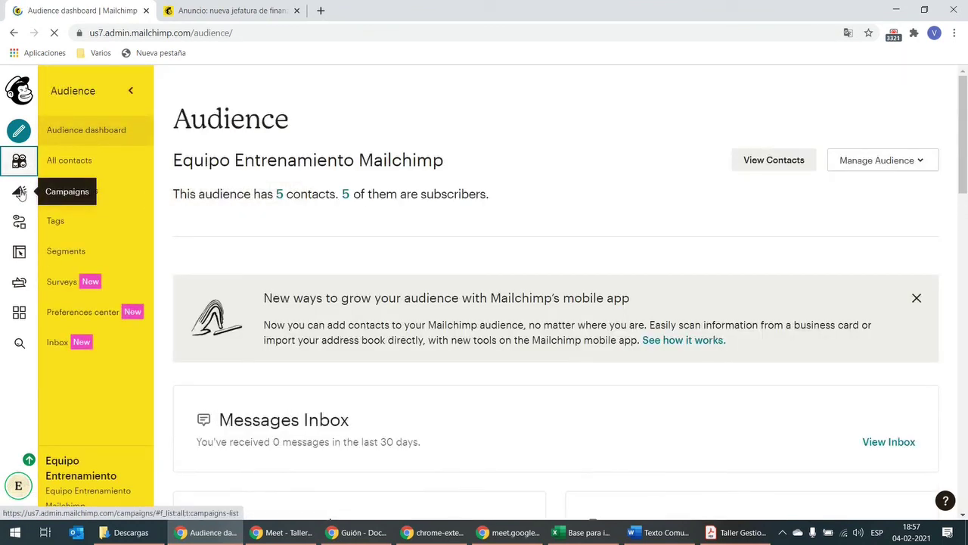
click(20, 194)
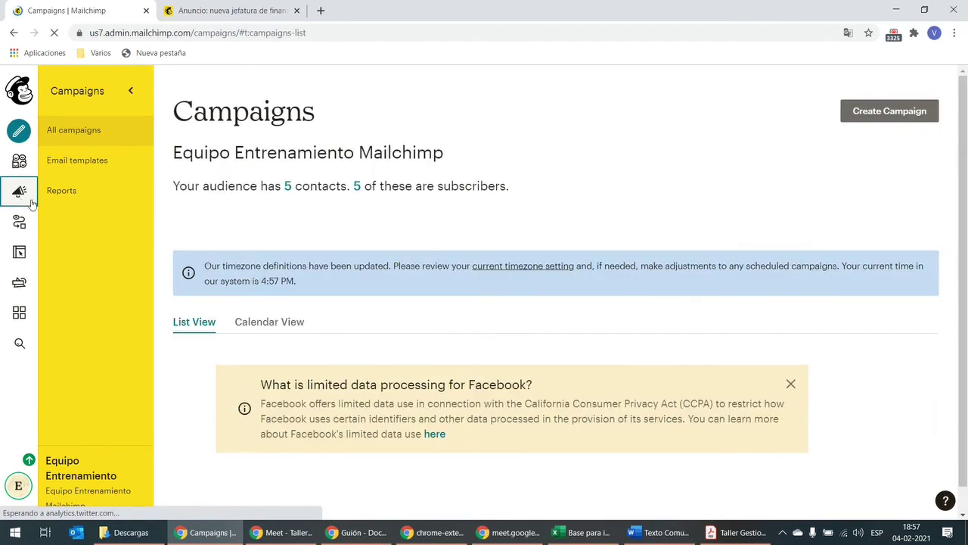
scroll(776, 308, down, 5)
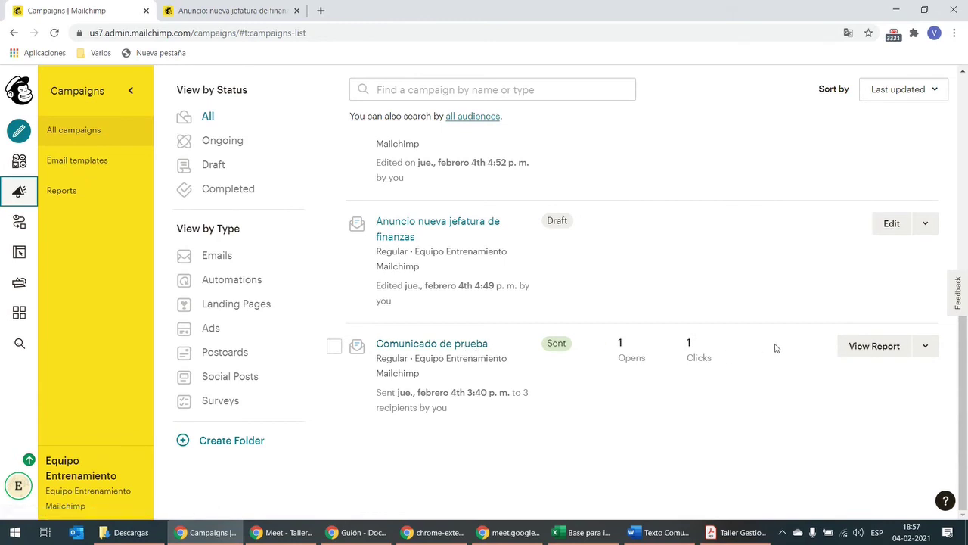
Step: Review the Comunicado de prueba report (3 recipients, 33.3% opens and clicks) and open the Activity dropdown
click(868, 355)
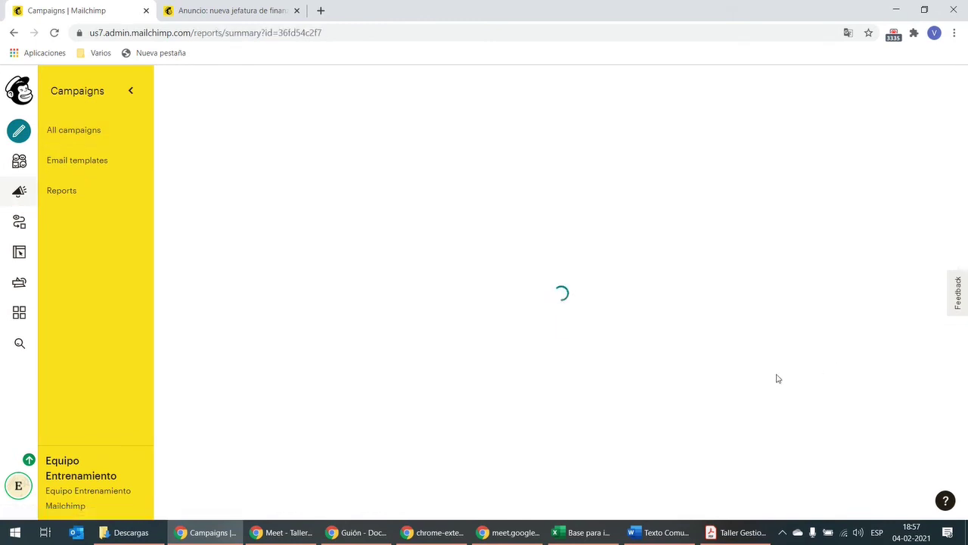
scroll(559, 377, down, 1)
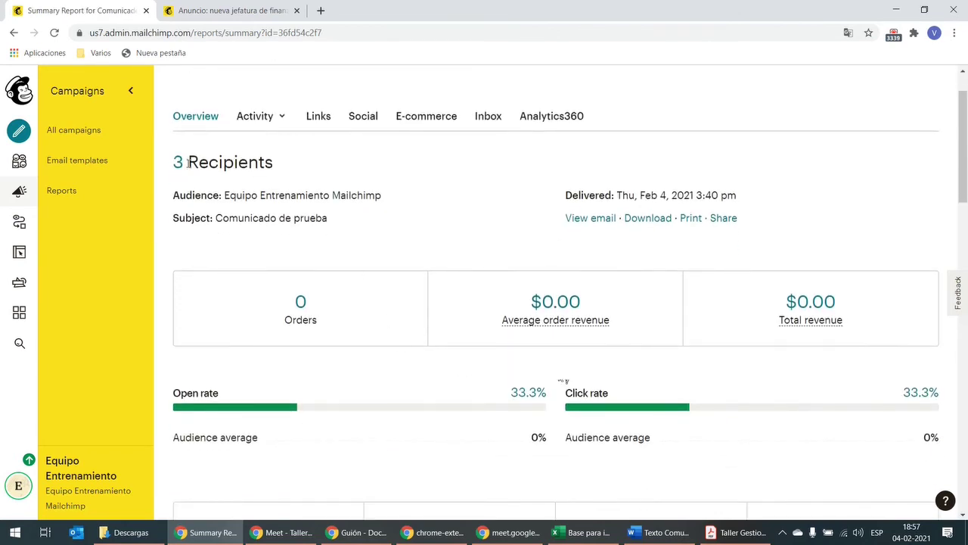
scroll(310, 196, down, 5)
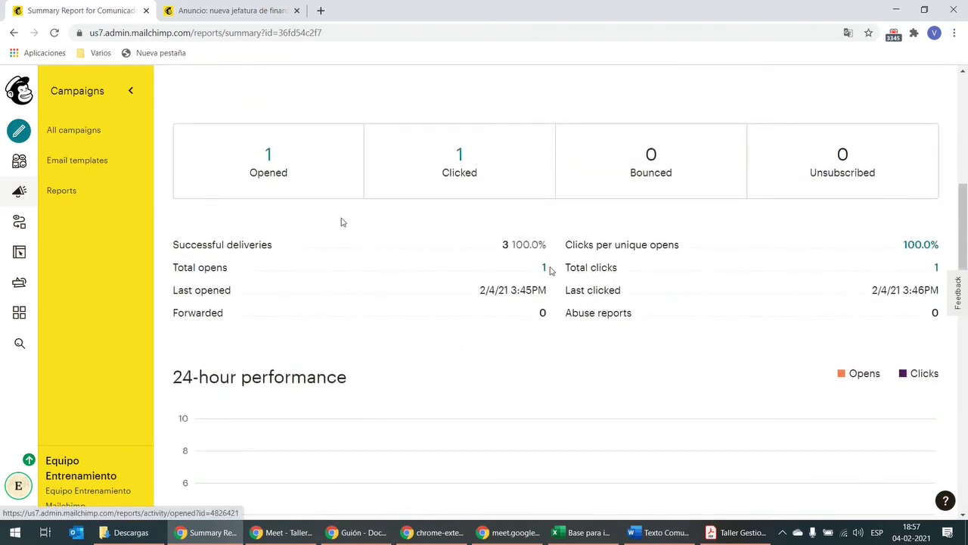
scroll(603, 265, down, 3)
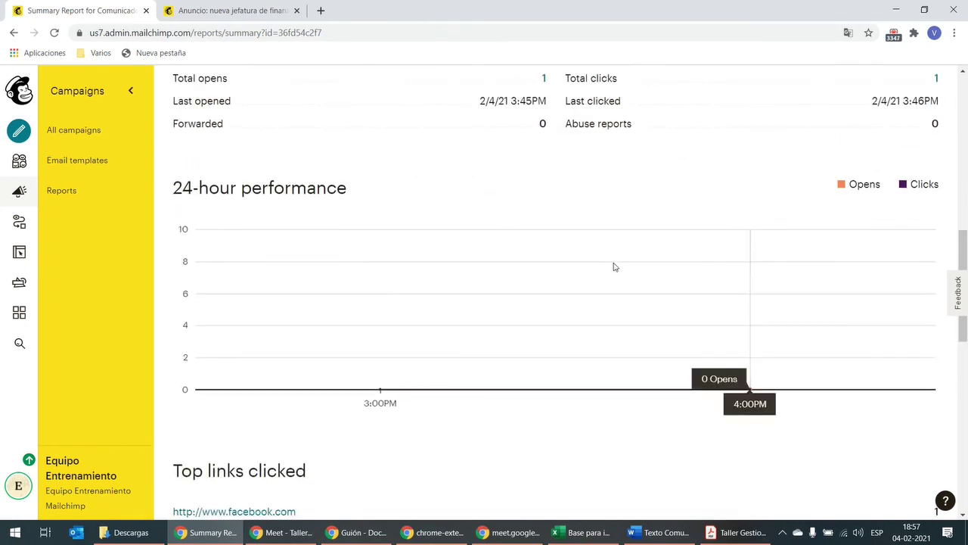
scroll(615, 267, down, 4)
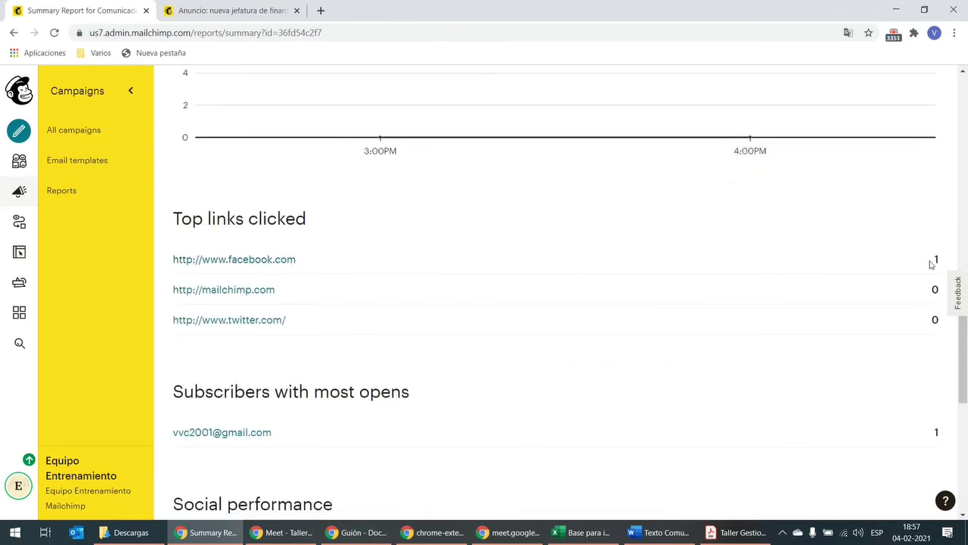
scroll(605, 274, down, 2)
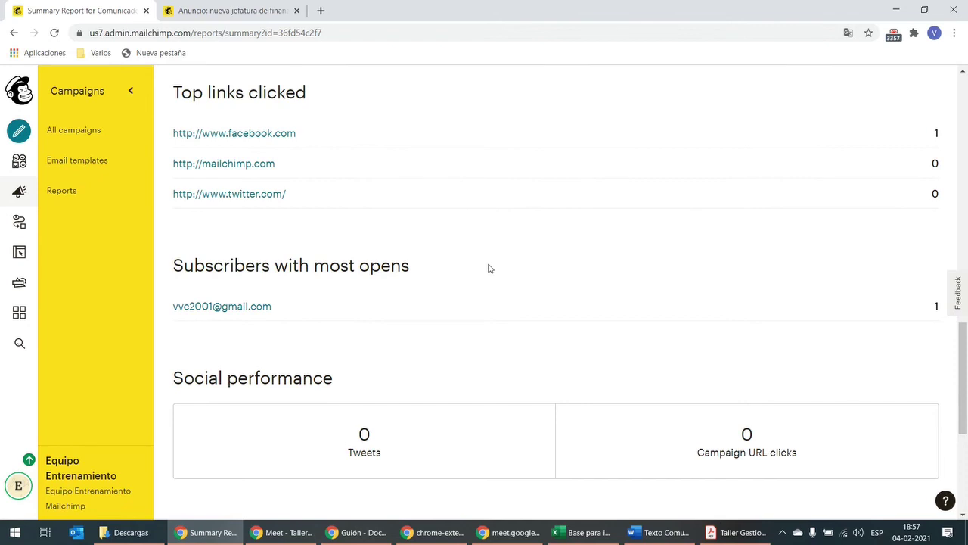
scroll(488, 265, down, 4)
scroll(490, 272, up, 15)
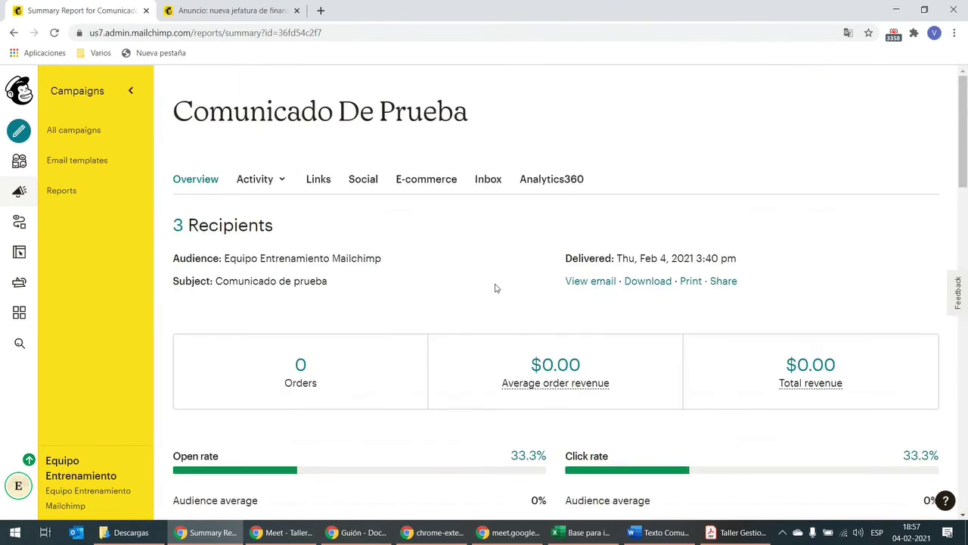
click(276, 186)
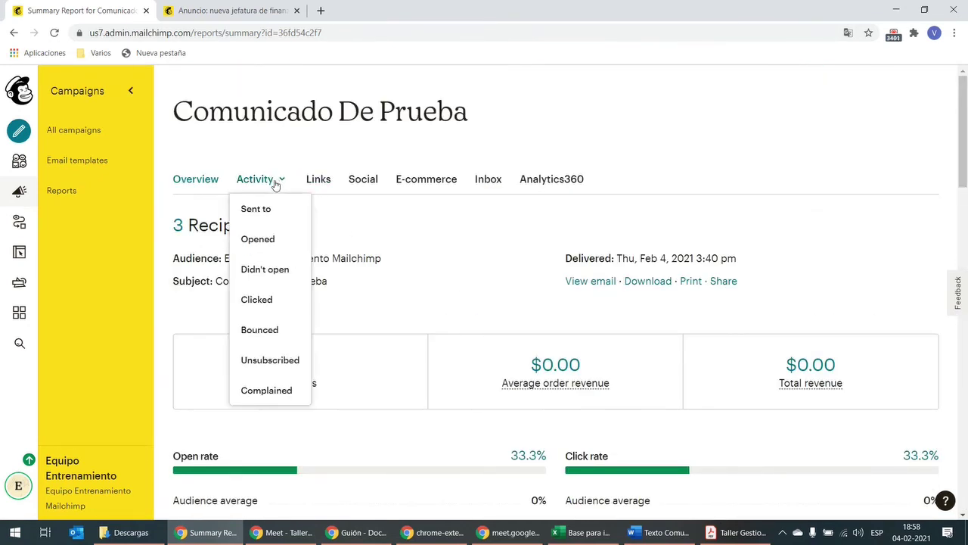
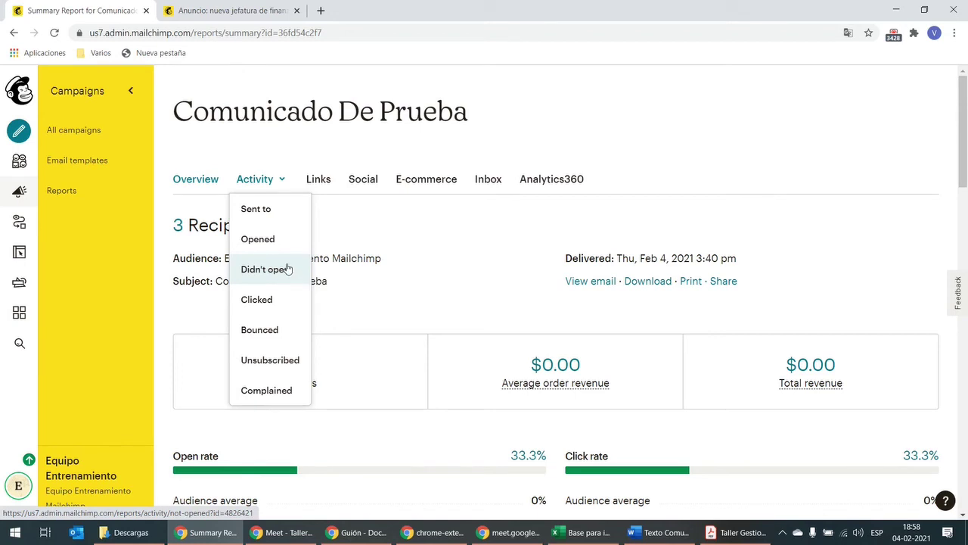
Step: Dismiss the Activity dropdown and view the Comunicado De Prueba campaign's Links report
click(324, 203)
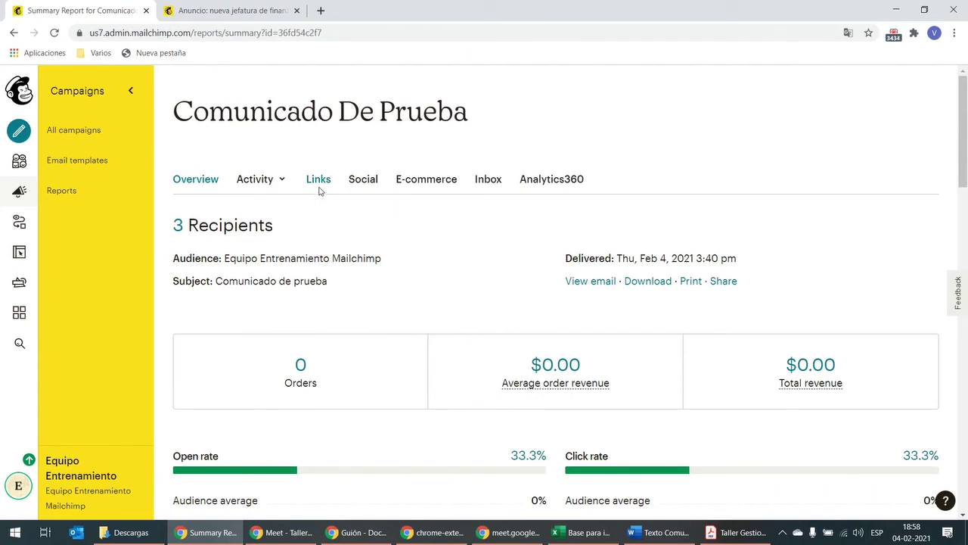
click(319, 190)
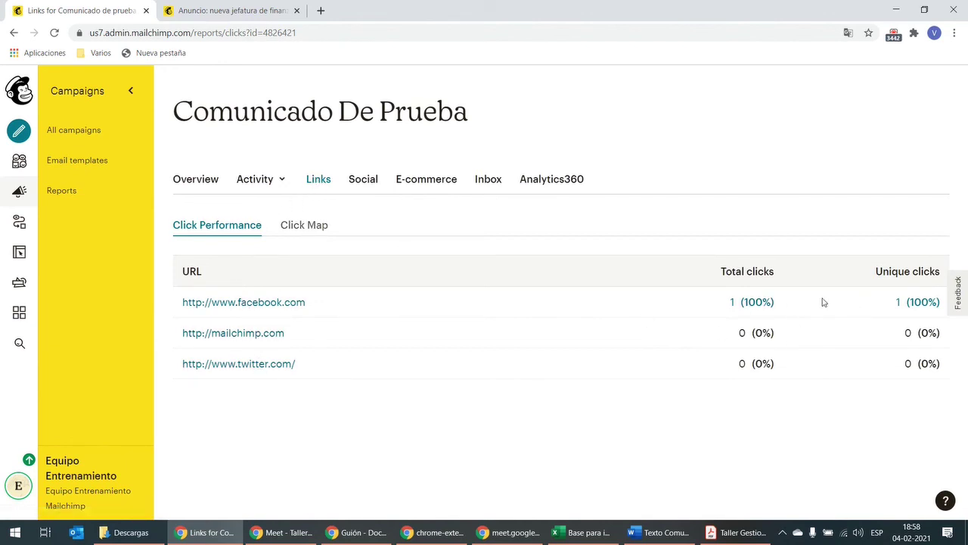
Step: Review the click map, with 100% of clicks on the Facebook link, then return to All campaigns
click(301, 225)
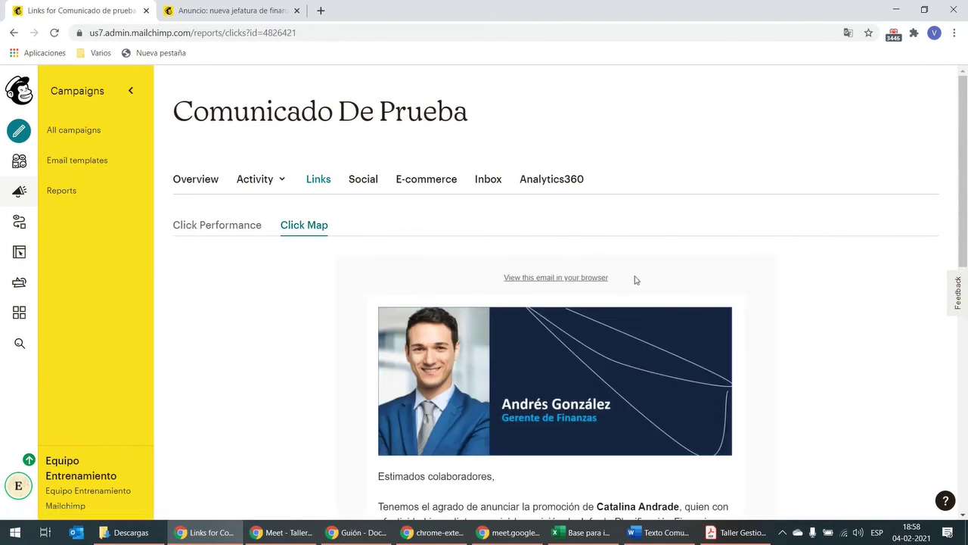
scroll(635, 279, down, 6)
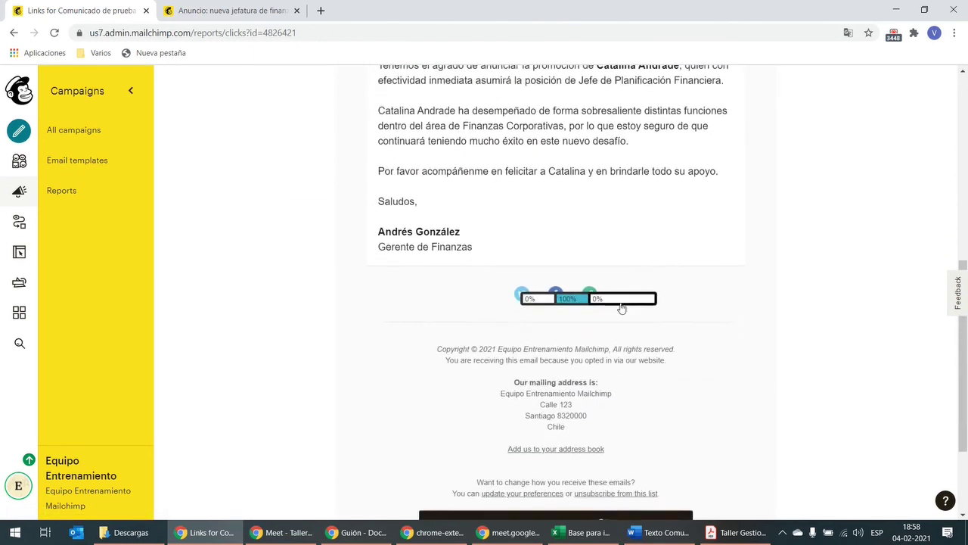
scroll(604, 307, up, 5)
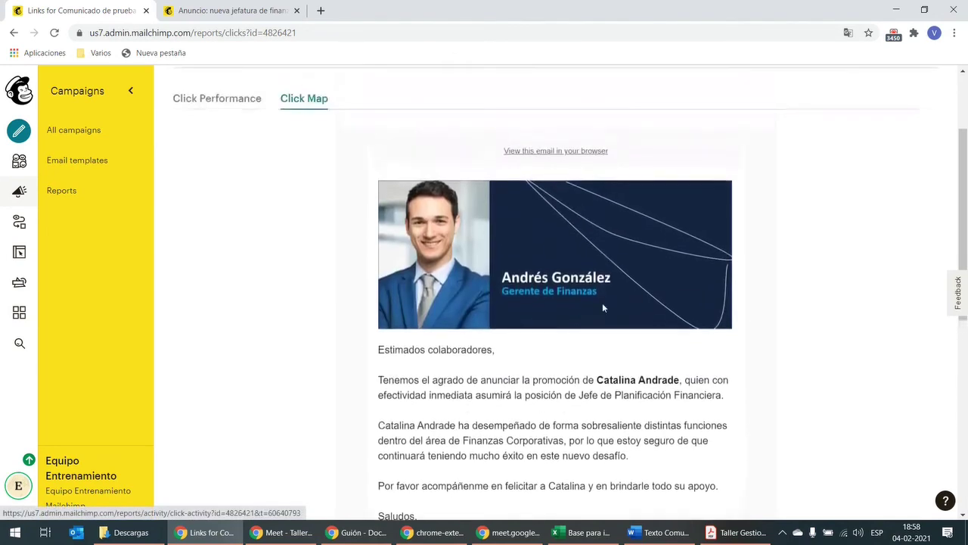
scroll(296, 194, up, 2)
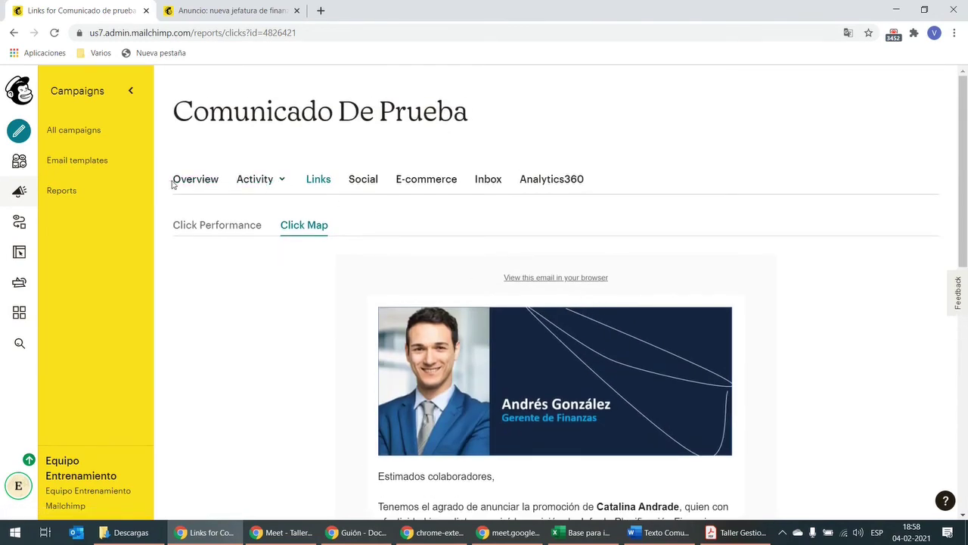
click(68, 130)
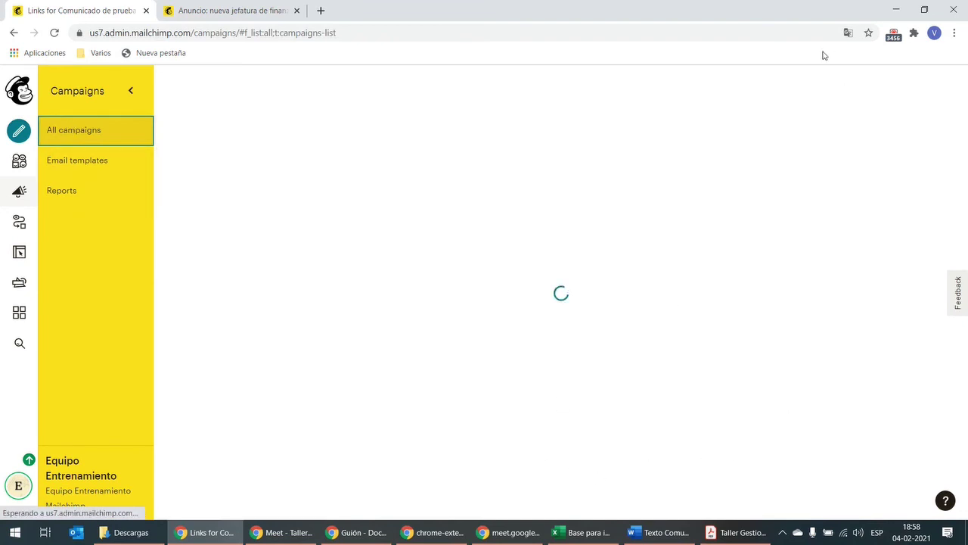
Step: Leave the loaded Campaigns page and bring the Google Meet call window forward
key(alt+Tab)
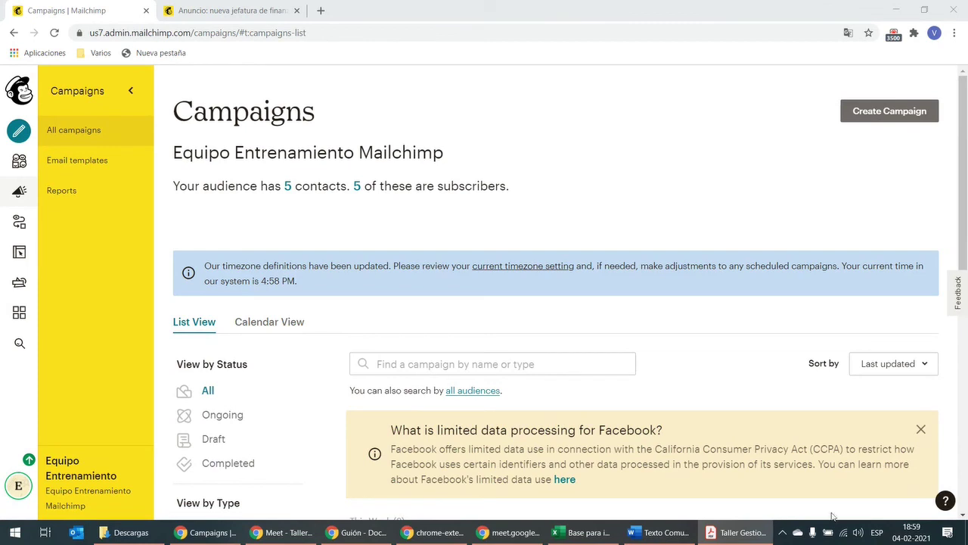
click(284, 533)
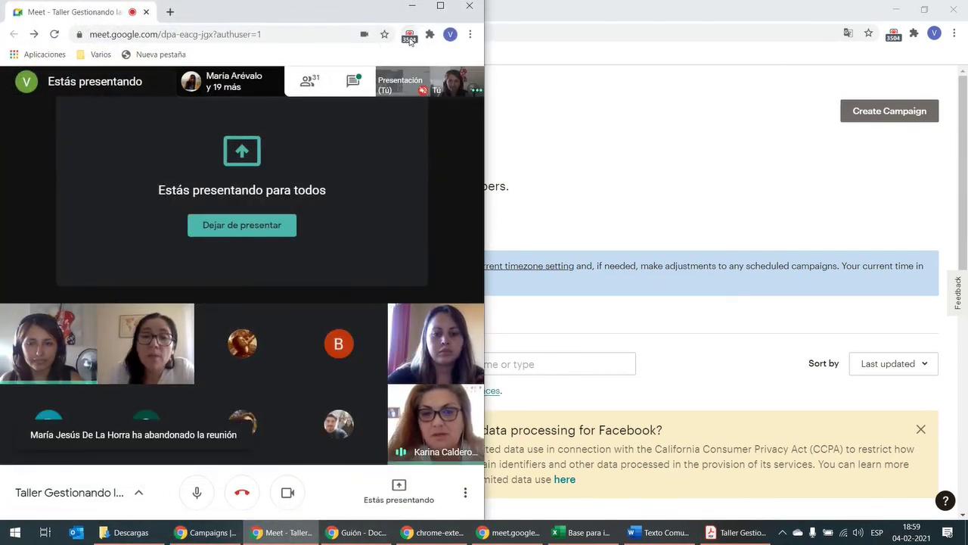
Step: Stop the current presentation and share the entire Pantalla 2 instead
click(399, 488)
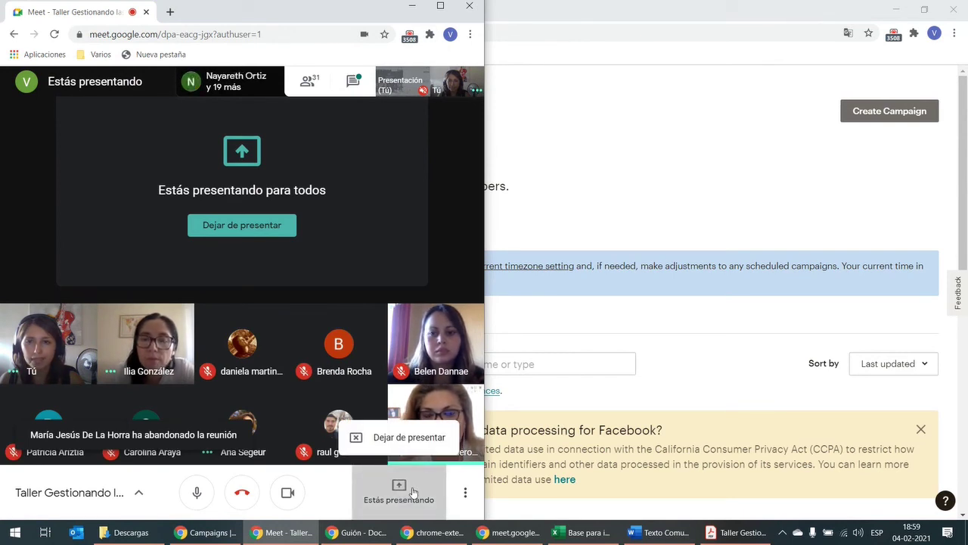
click(417, 446)
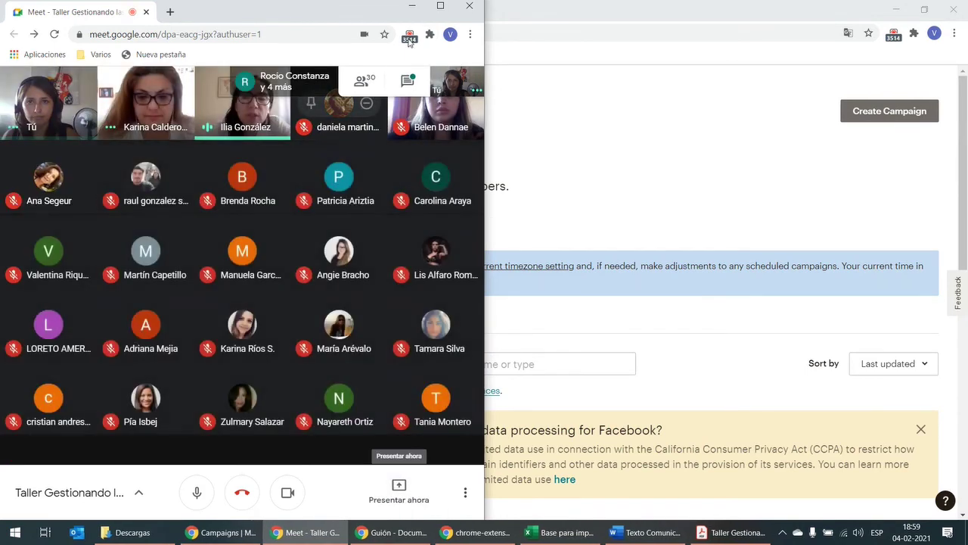
click(398, 494)
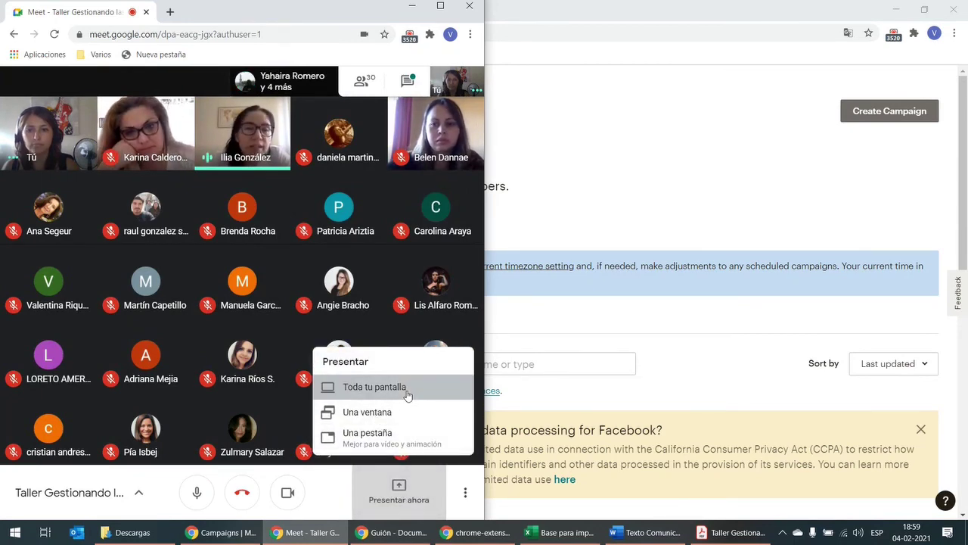
click(407, 390)
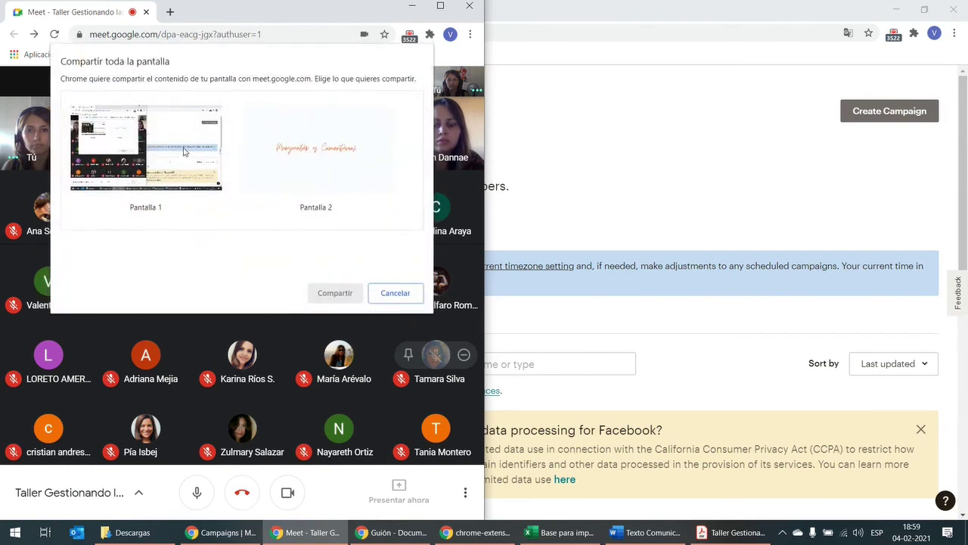
click(165, 149)
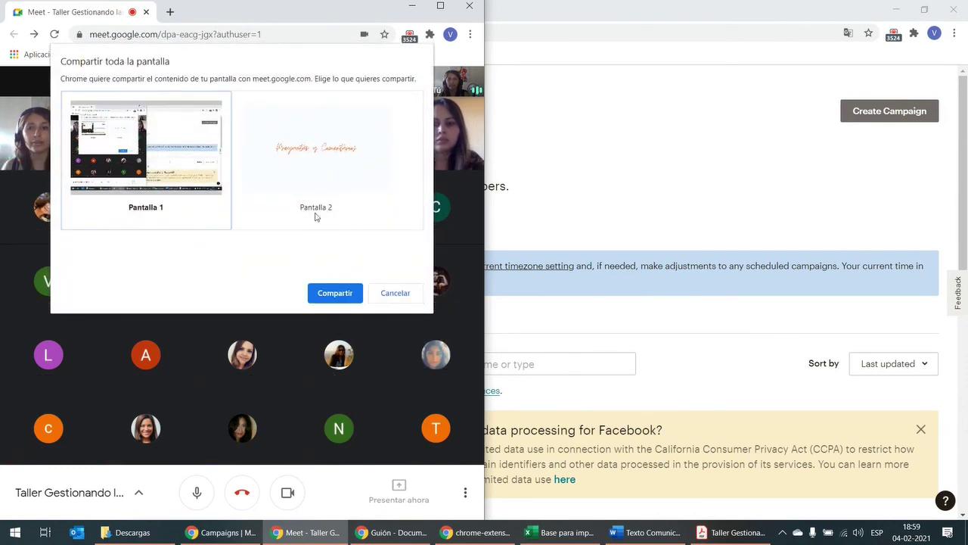
click(333, 151)
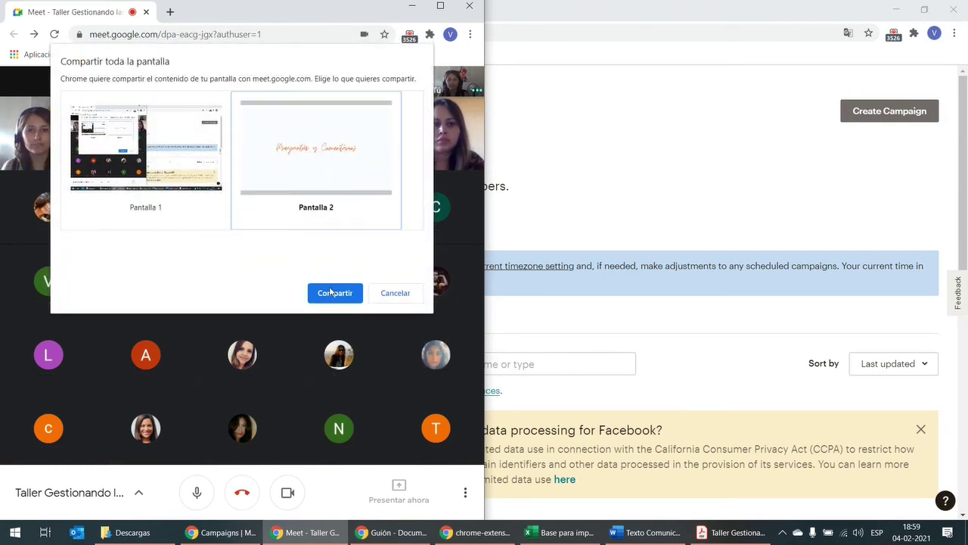
click(332, 290)
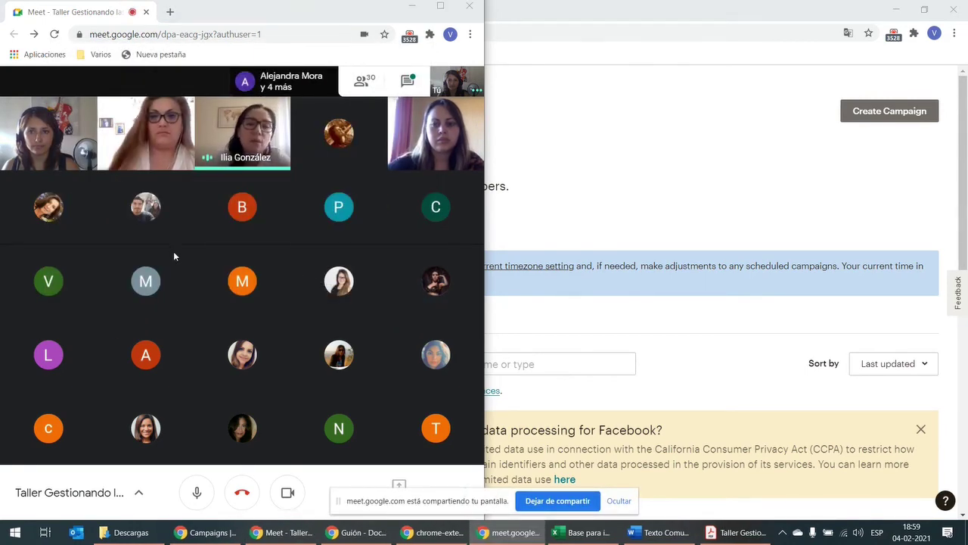
Step: Maximize Meet and stop presenting, then maximize the Acrobat workshop PDF and return to Meet
double_click(445, 18)
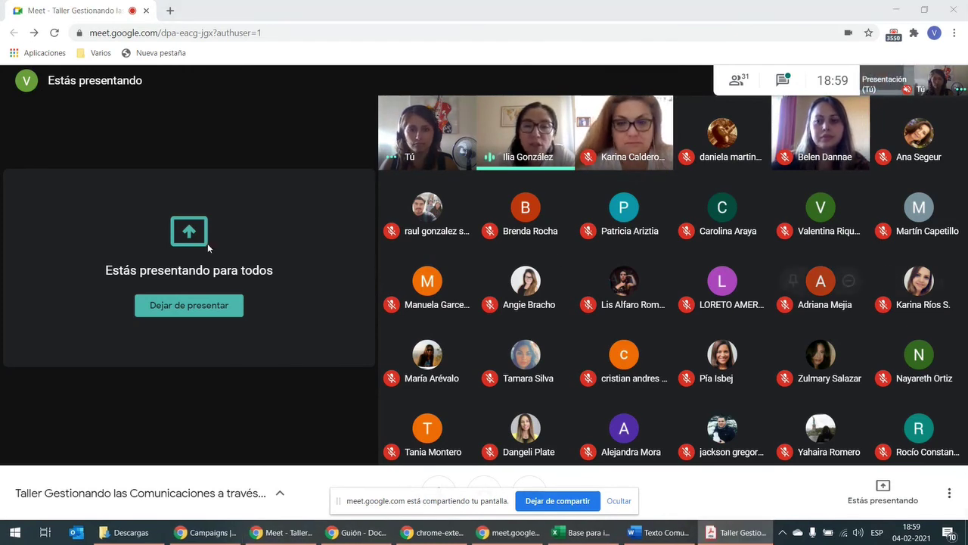
click(858, 491)
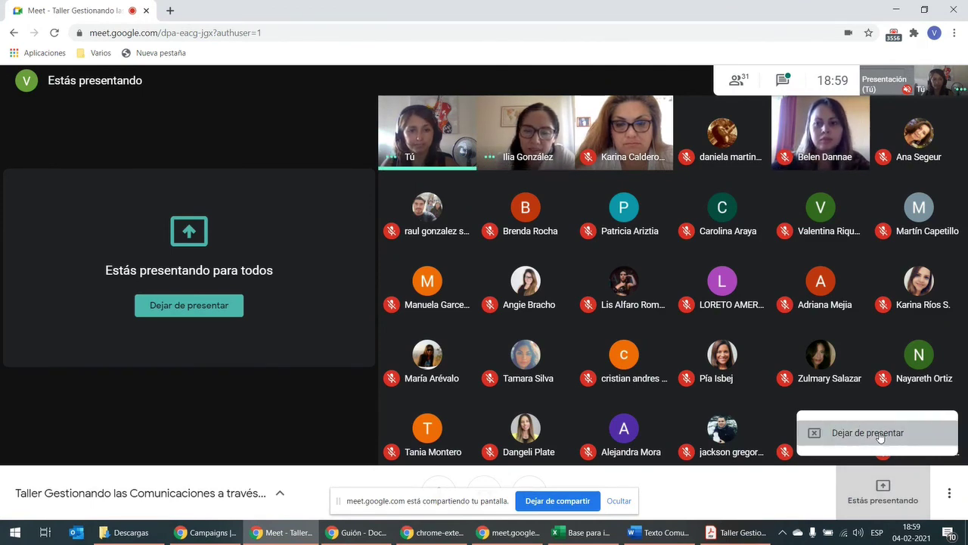
click(881, 438)
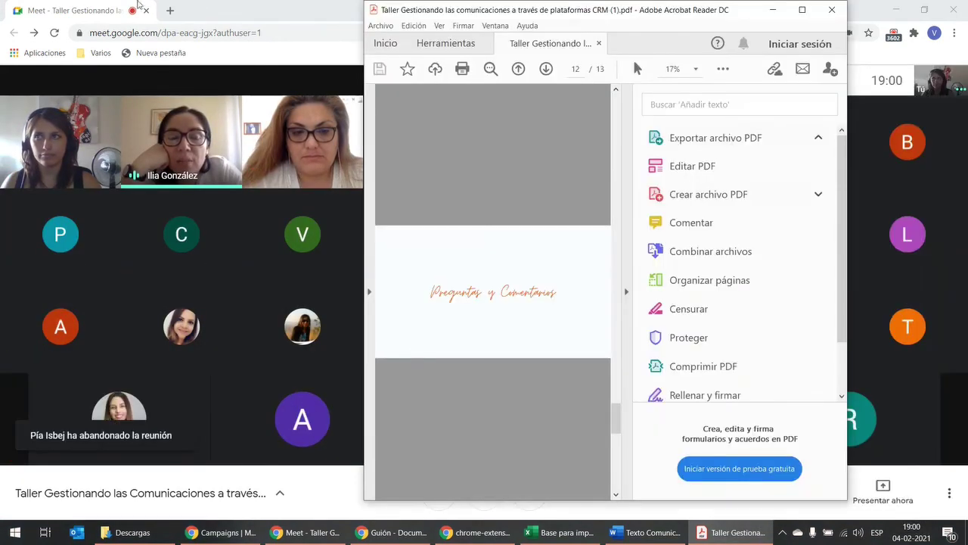
click(801, 11)
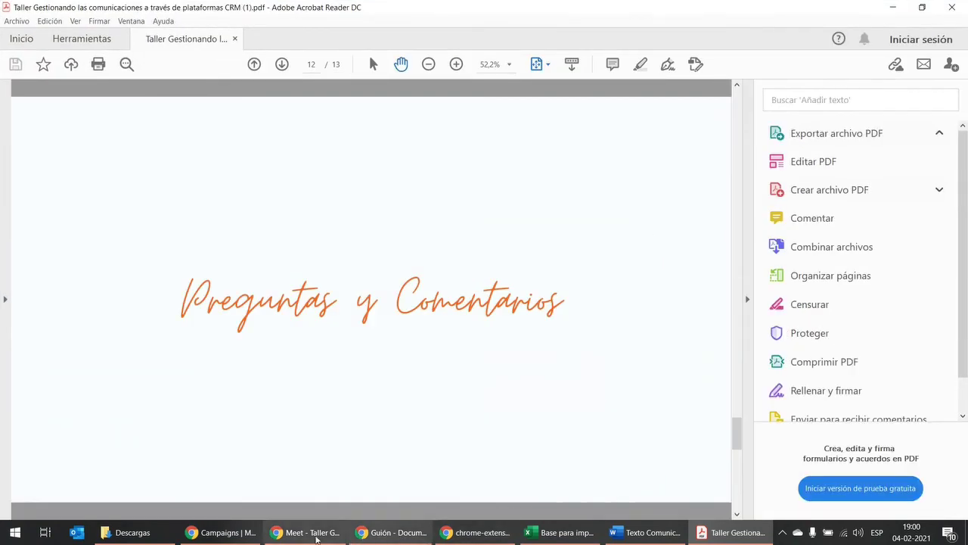
click(310, 533)
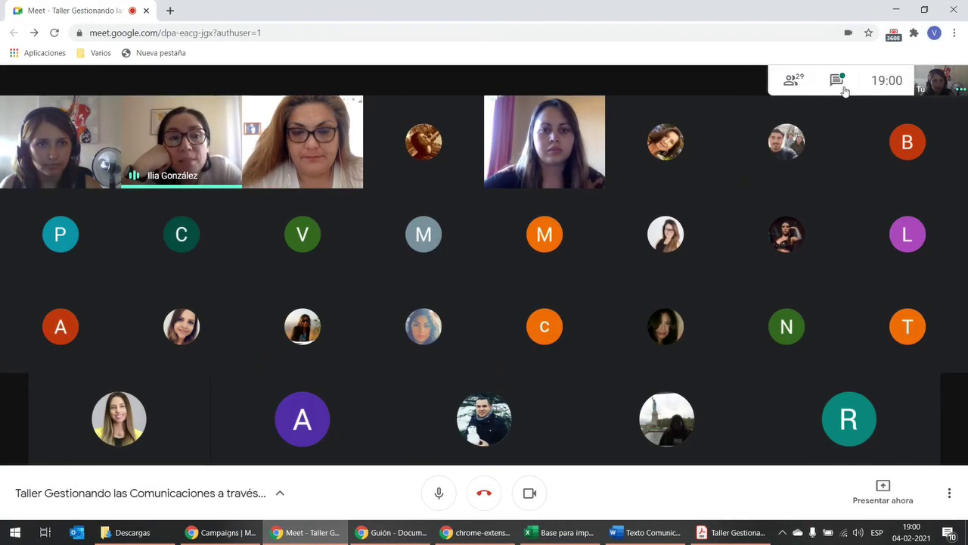
Step: Share the entire Pantalla 1 with everyone in the call
click(883, 491)
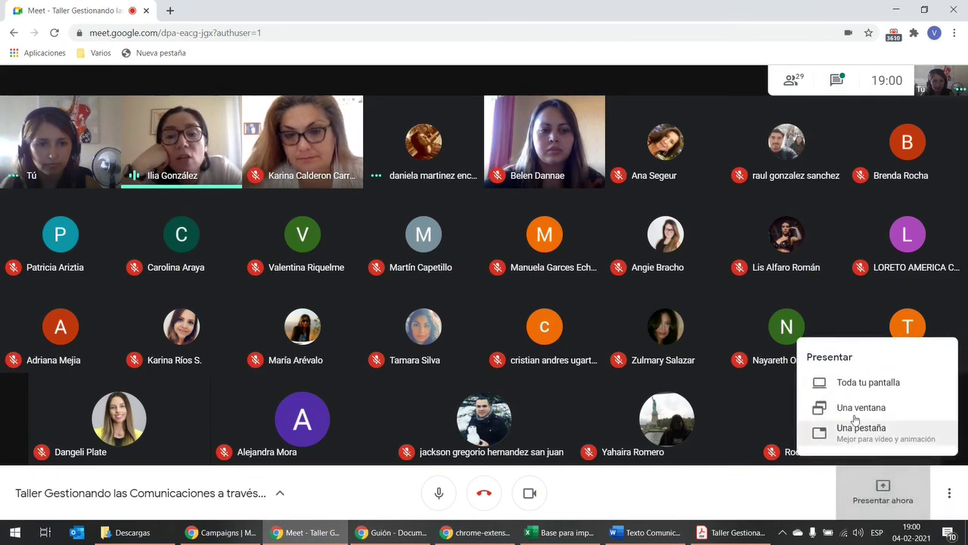
click(865, 384)
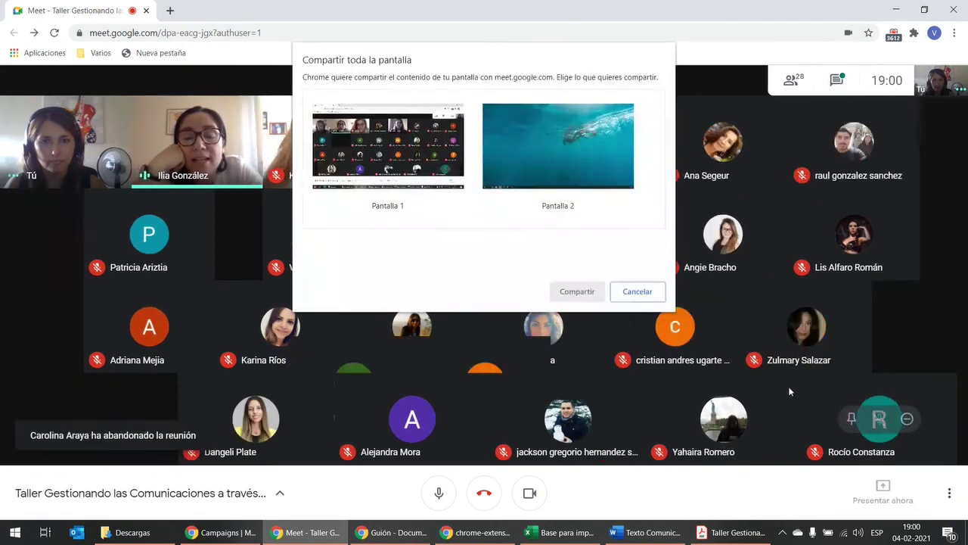
click(433, 155)
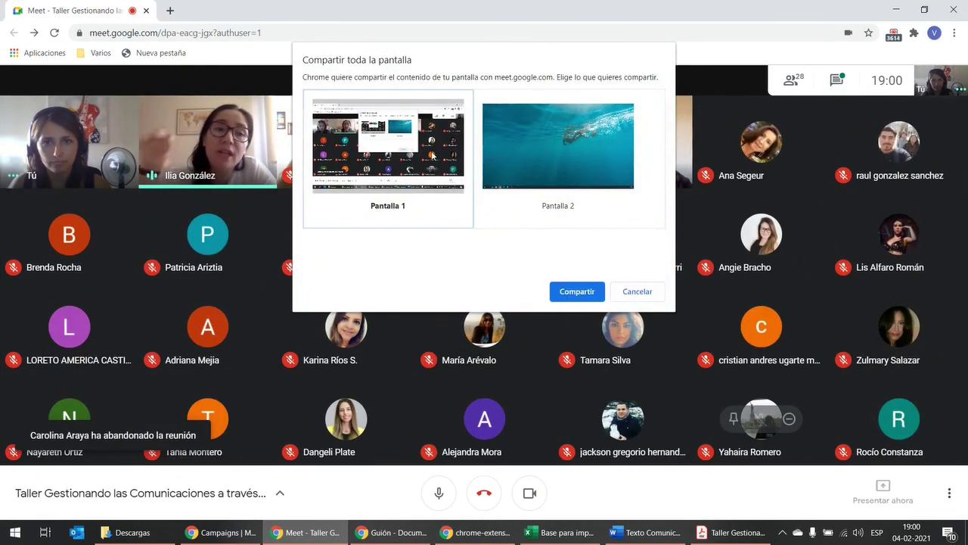
click(577, 291)
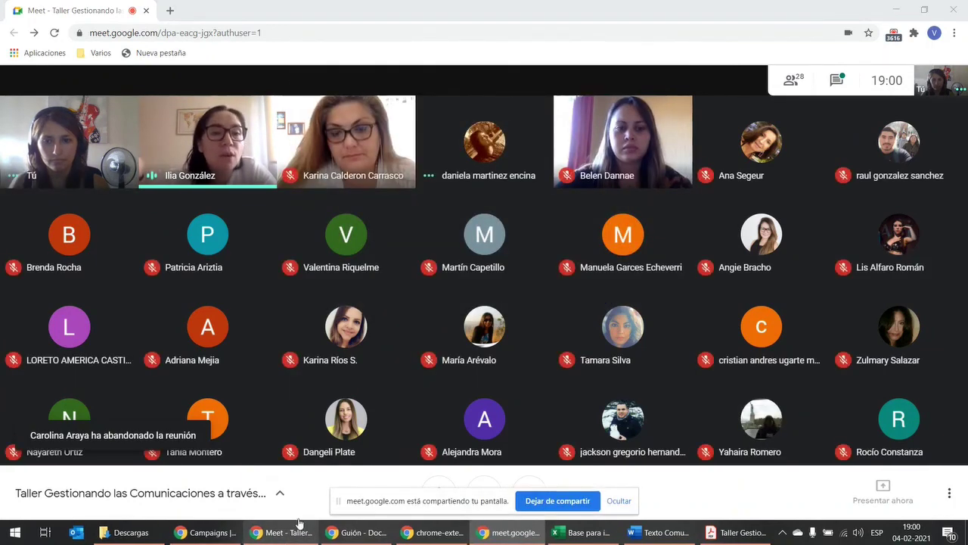
mouse_move(232, 534)
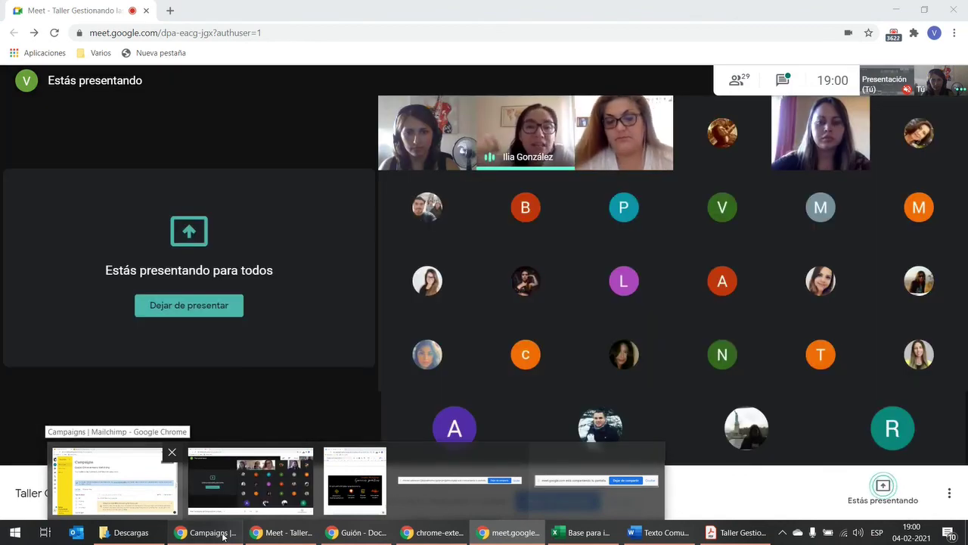
Step: In a new Chrome tab, search 'sat' and open the Encuesta de satisfacción form
click(223, 536)
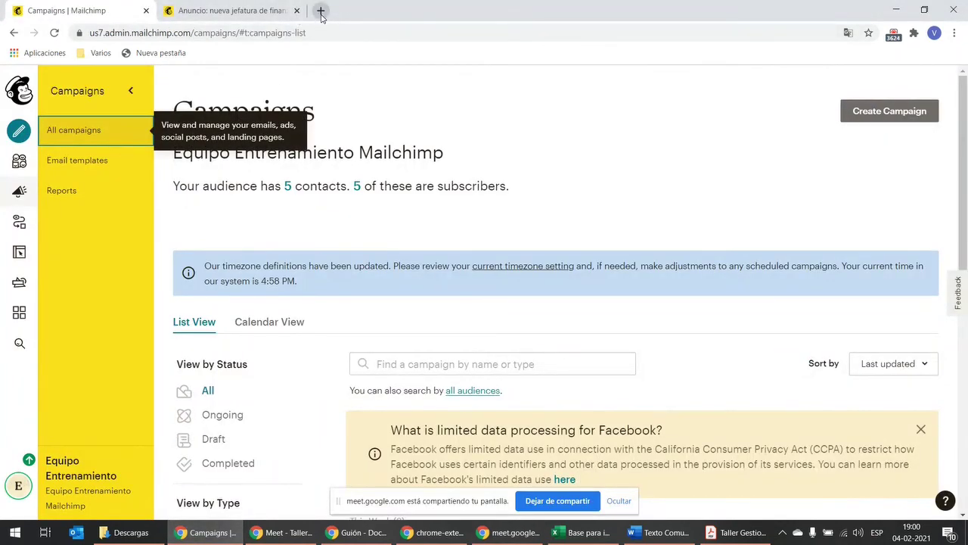
click(321, 12)
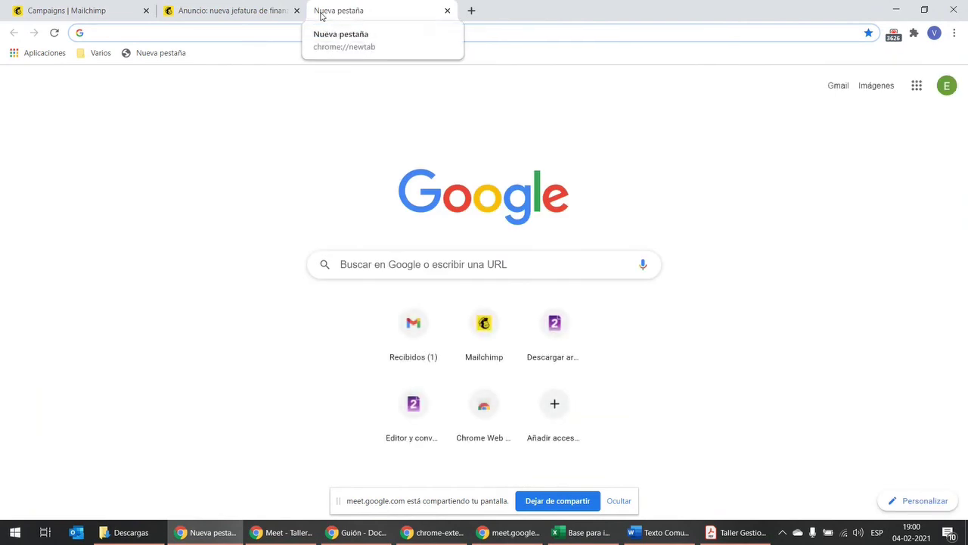
text(gmai)
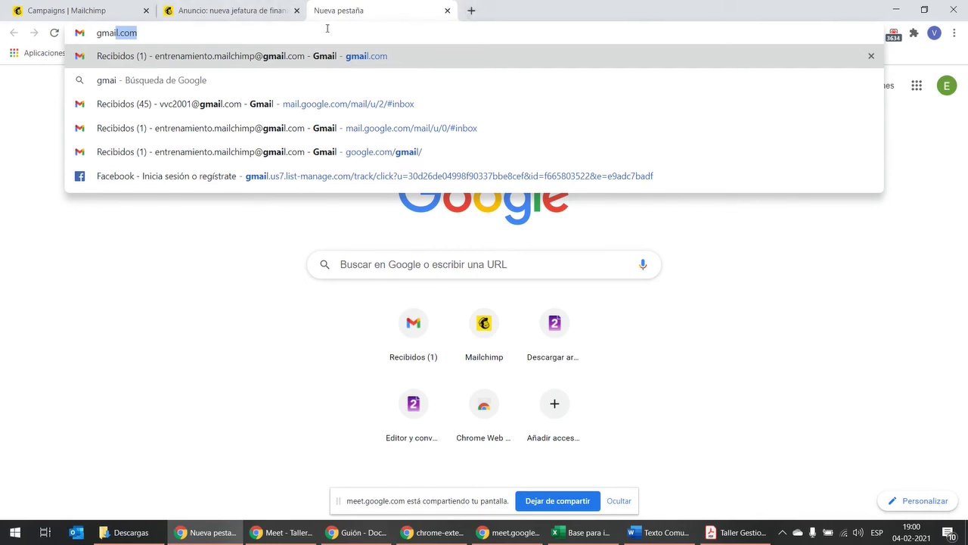
text(l.com)
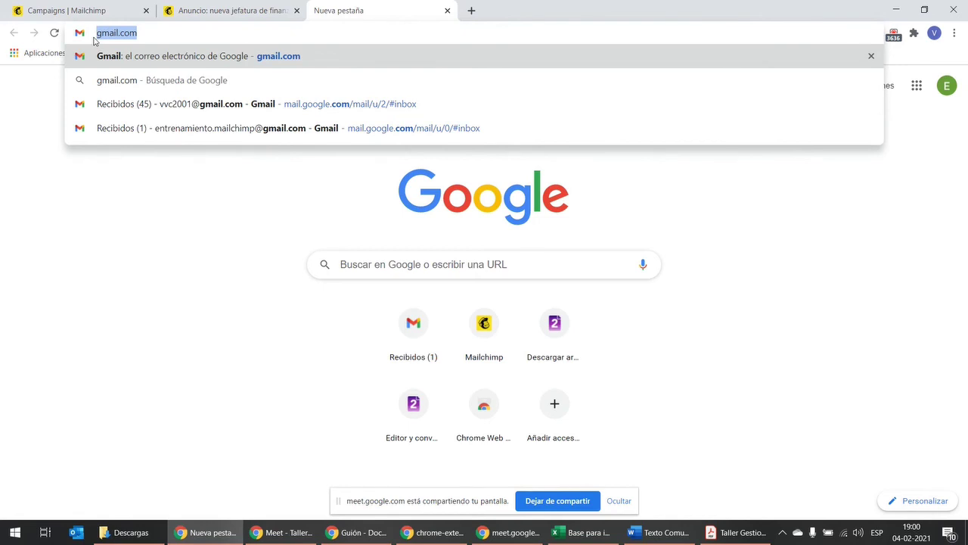
text(sati)
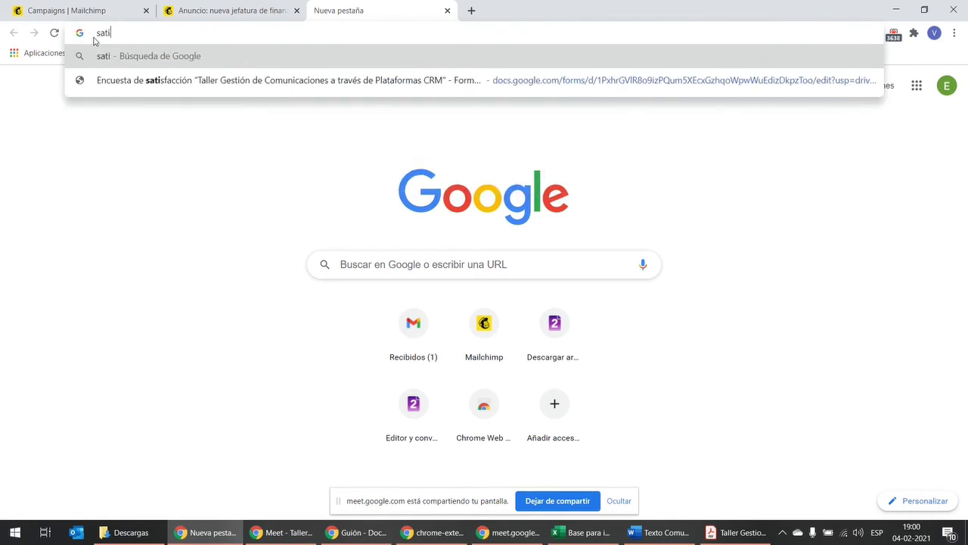
key(BackSpace)
key(BackSpace)
key(BackSpace)
key(BackSpace)
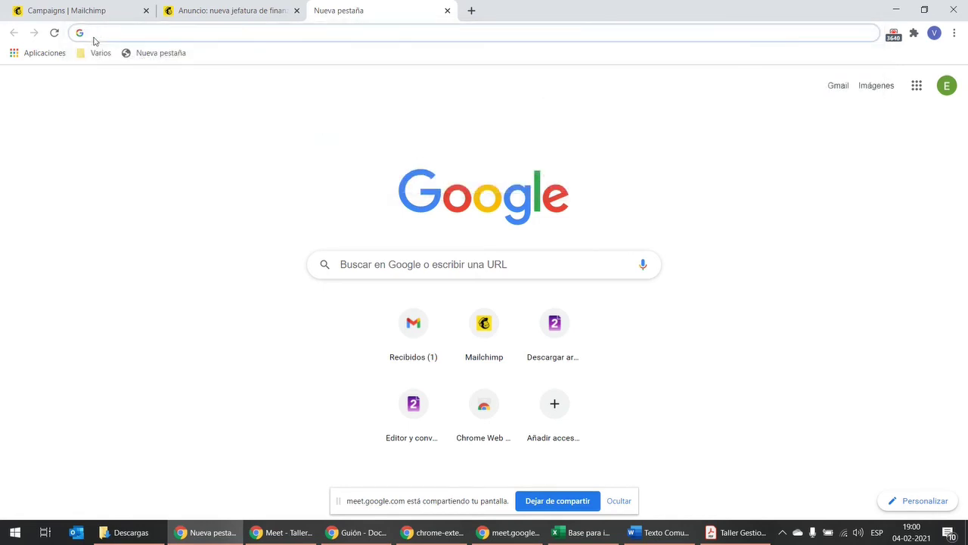
text(satif)
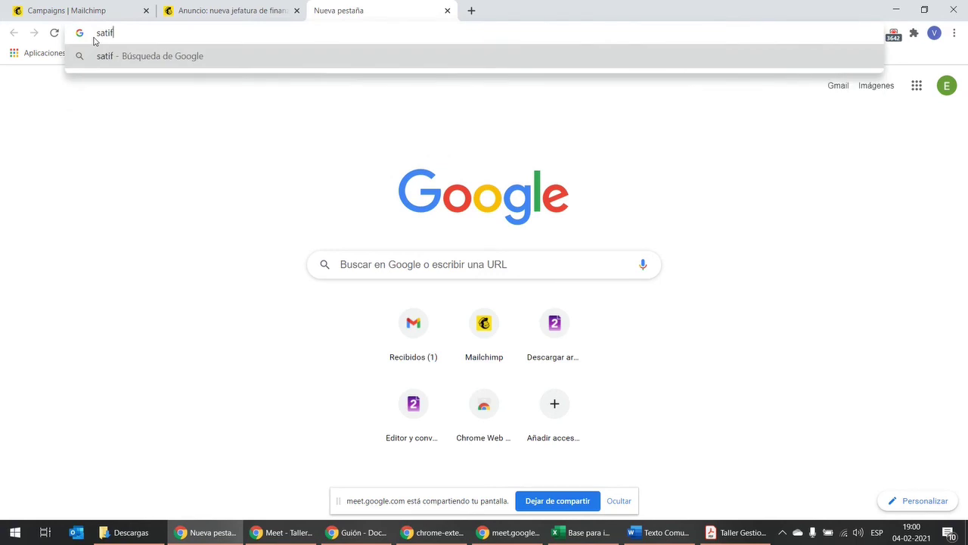
key(BackSpace)
key(BackSpace)
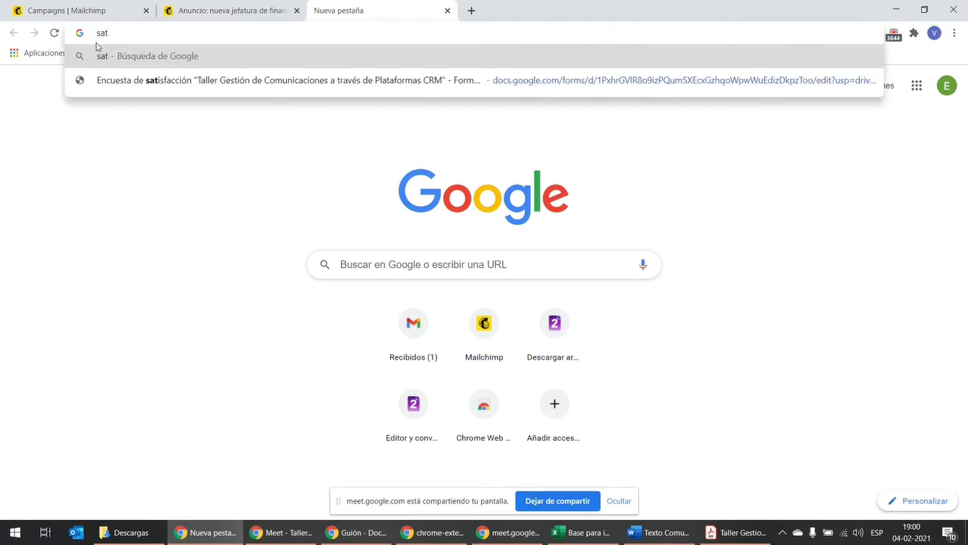
click(186, 82)
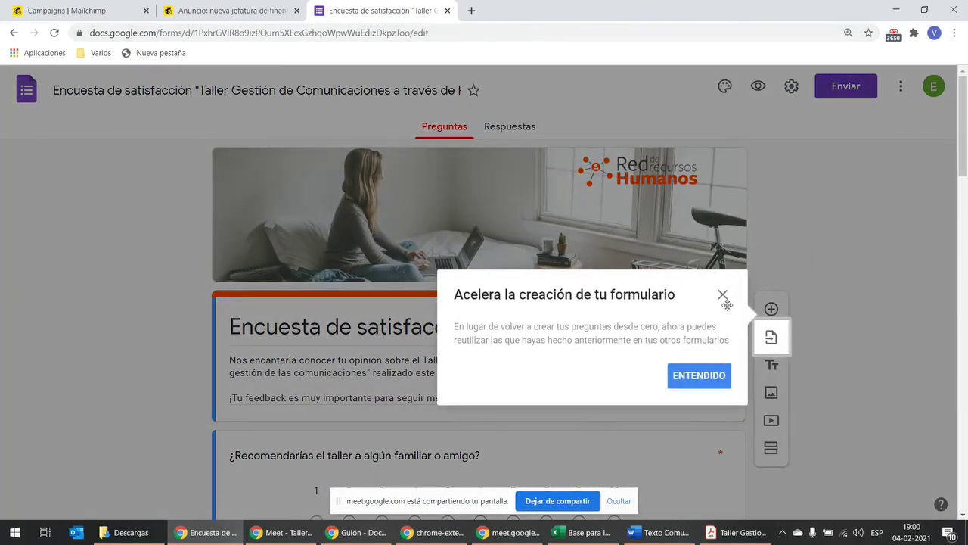
Step: Dismiss the tip, copy the survey's shortened Enviar link, and return to the Meet call
click(721, 296)
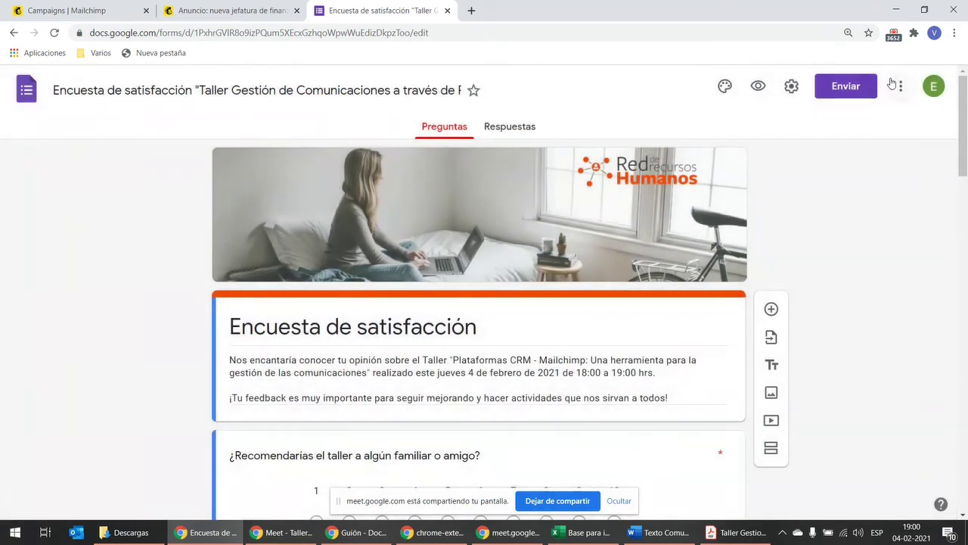
click(900, 86)
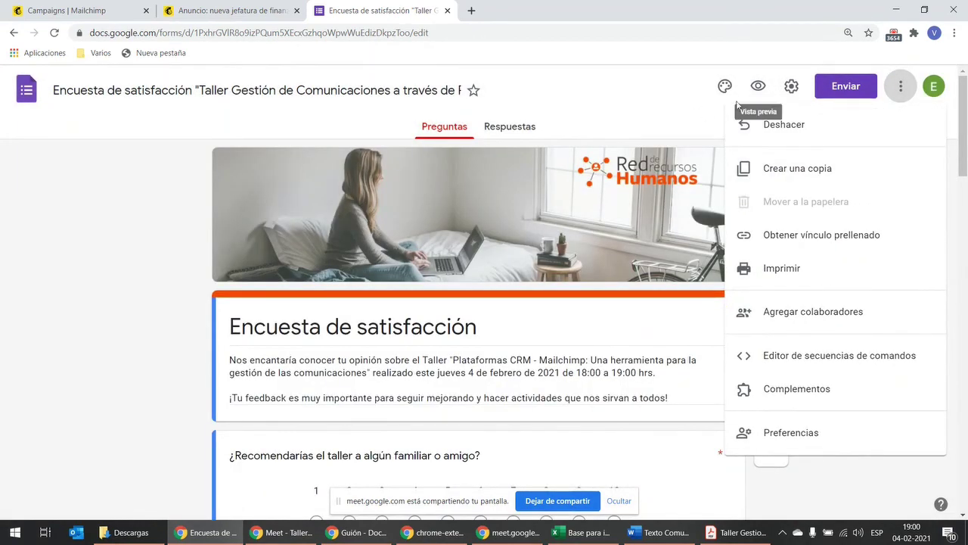
click(842, 86)
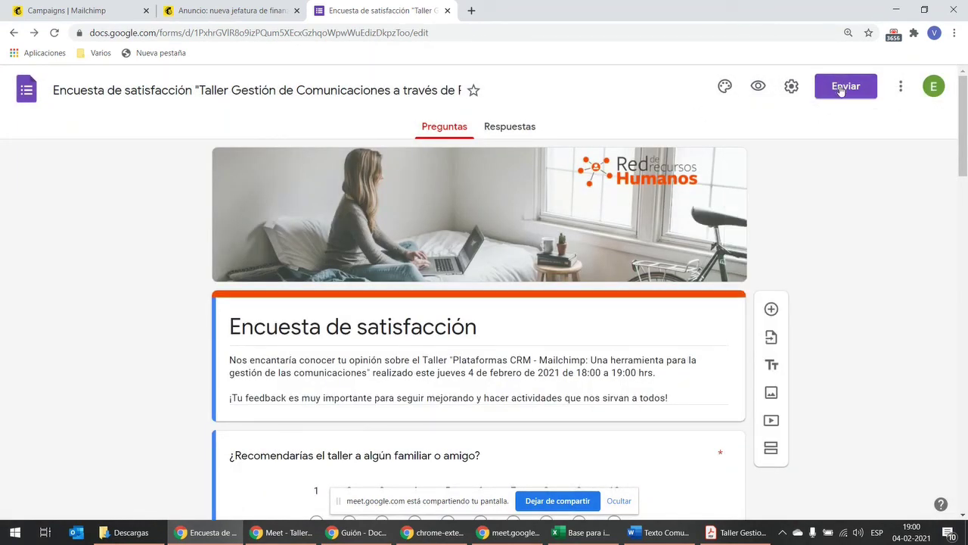
click(841, 87)
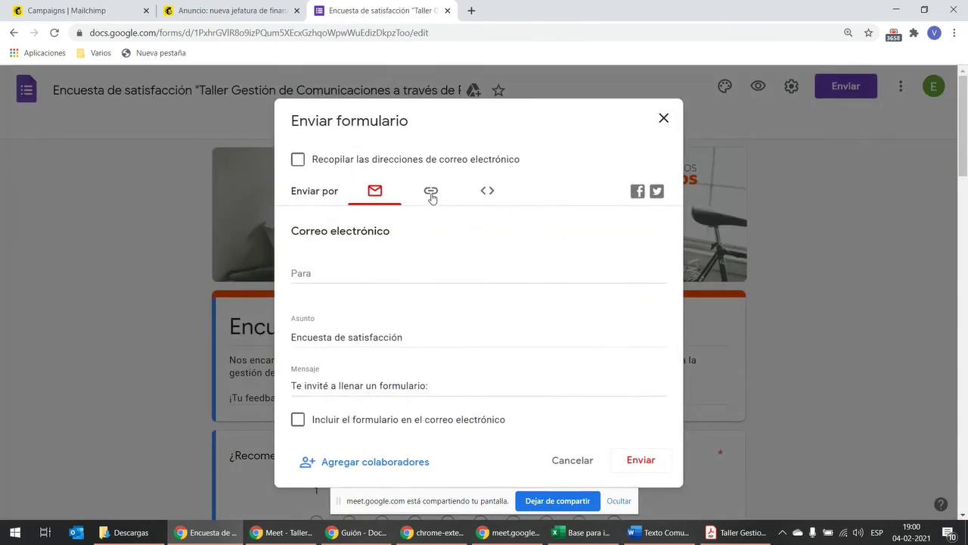
click(430, 194)
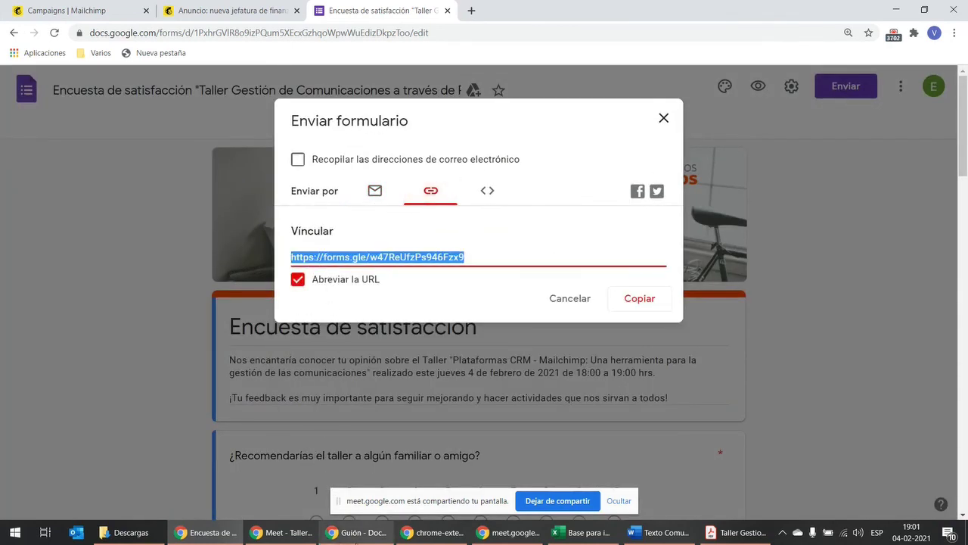
click(282, 533)
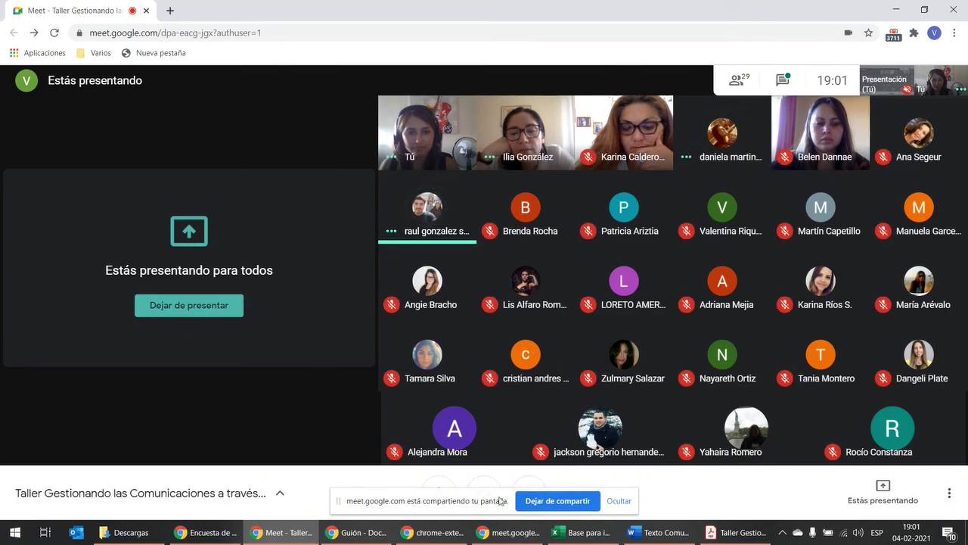
Step: Hide the screen-sharing notice and stop presenting to the call
click(619, 501)
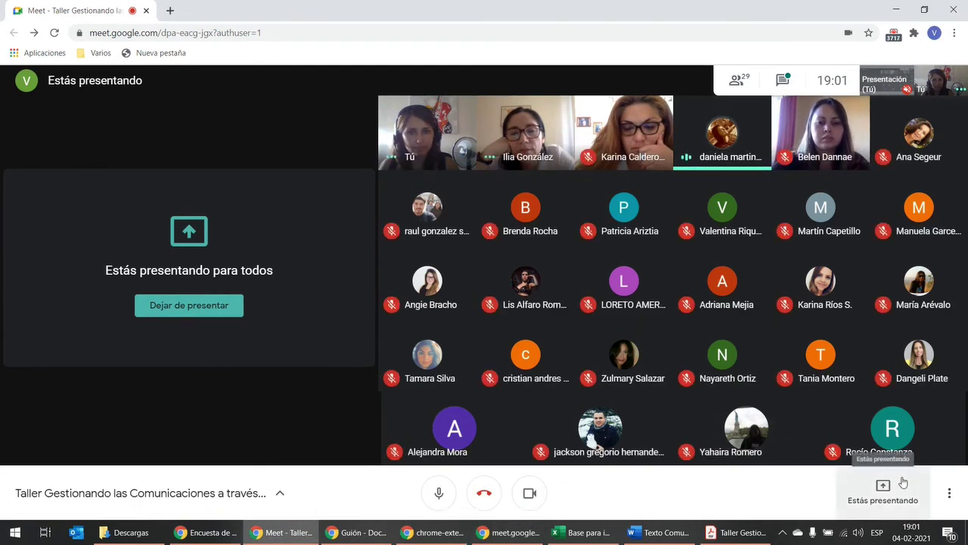
click(949, 492)
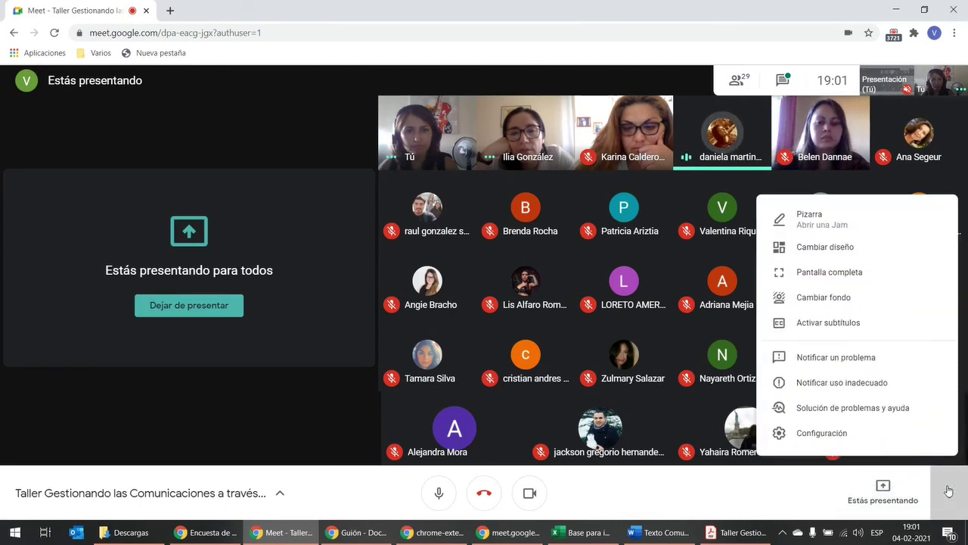
click(949, 491)
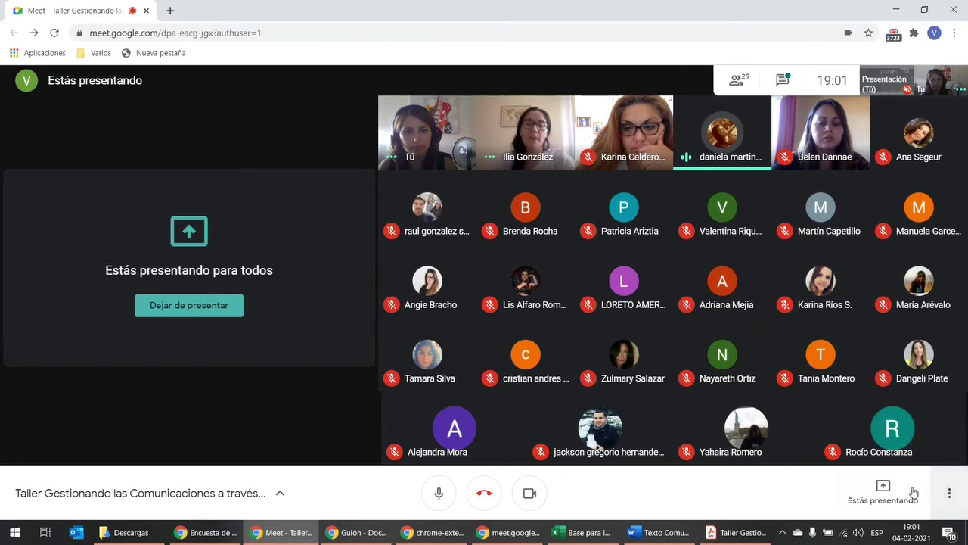
click(887, 492)
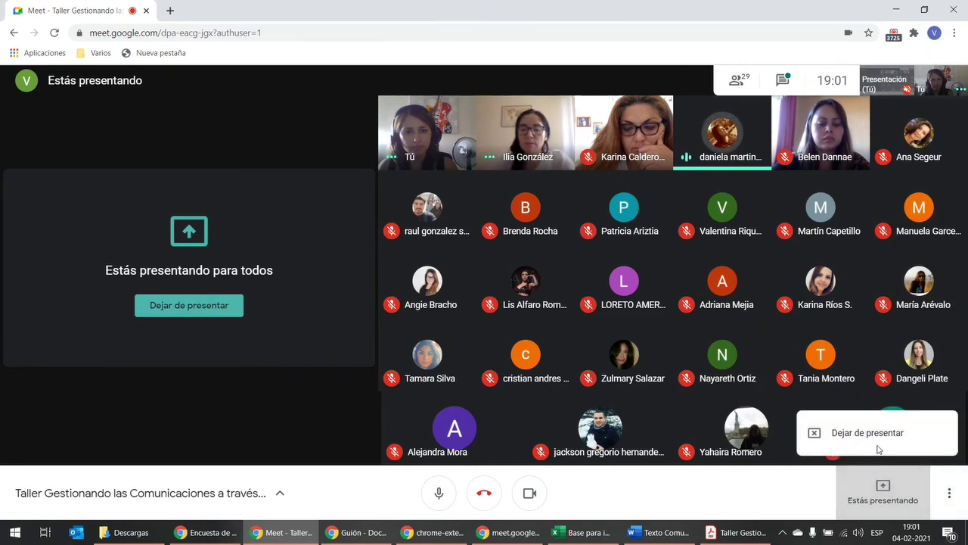
click(877, 447)
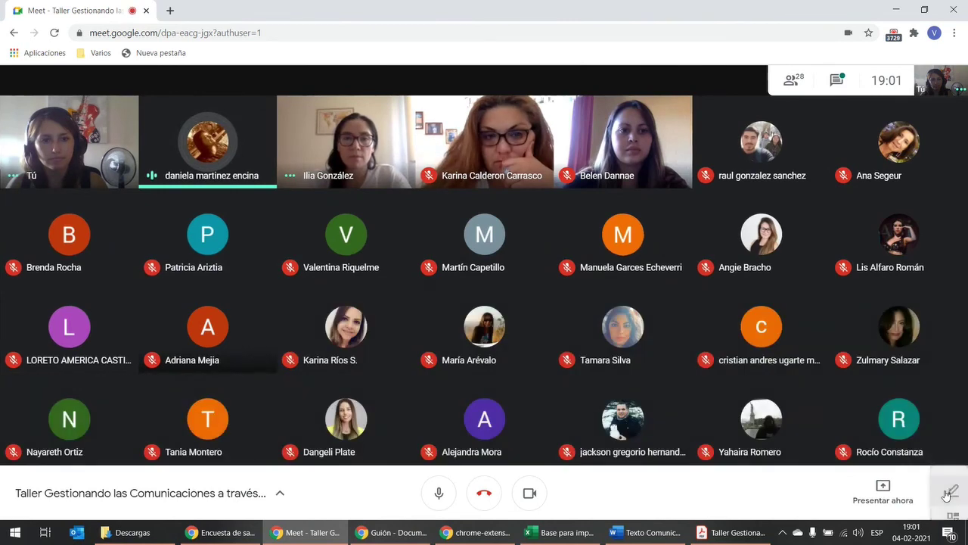
click(946, 494)
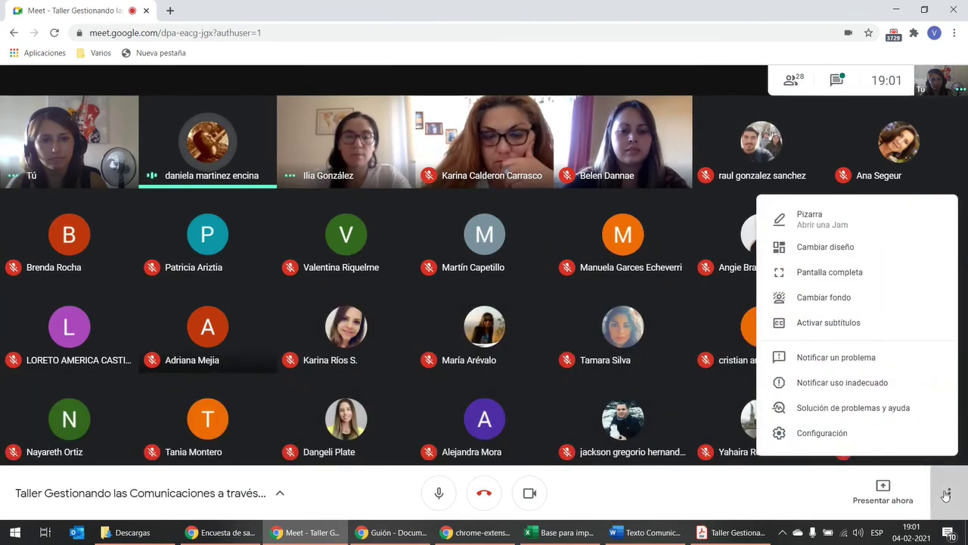
click(771, 490)
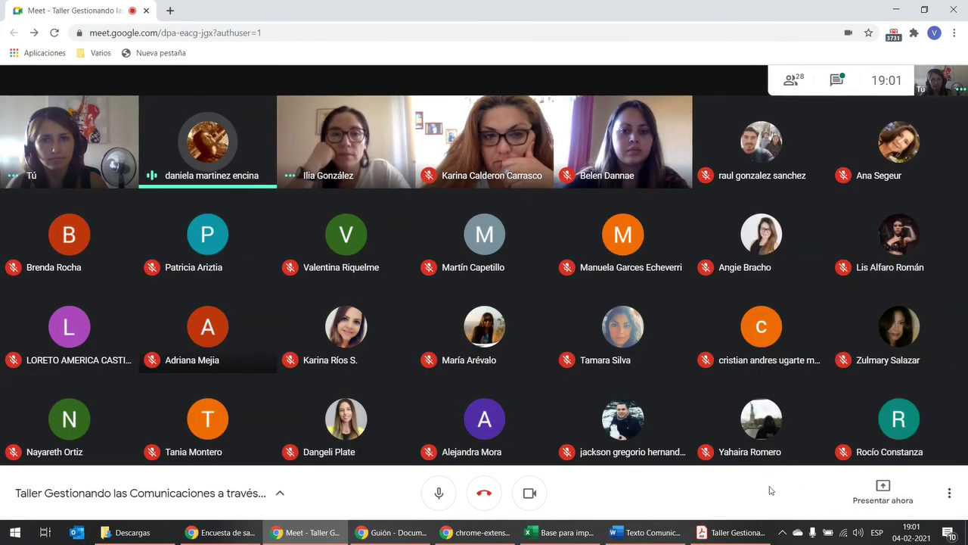
Step: Paste the survey's forms.gle short link into the meeting chat and send it to everyone
click(836, 79)
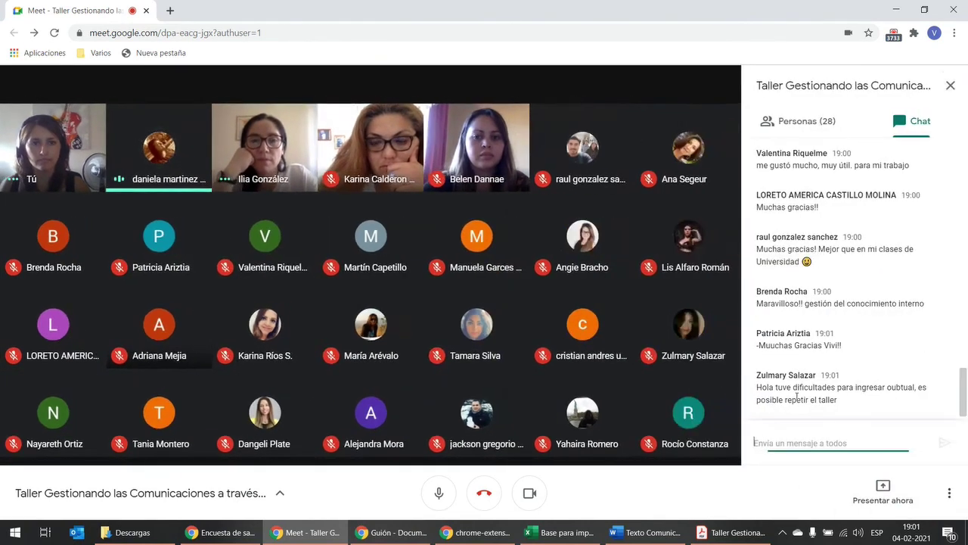
text(https://forms.gle/w47ReUfzPs946Fzx9)
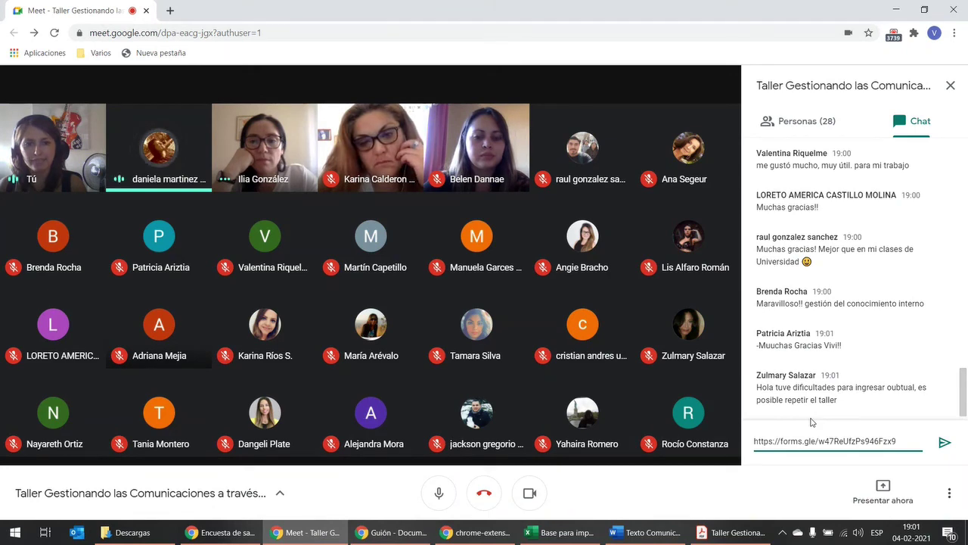
key(Return)
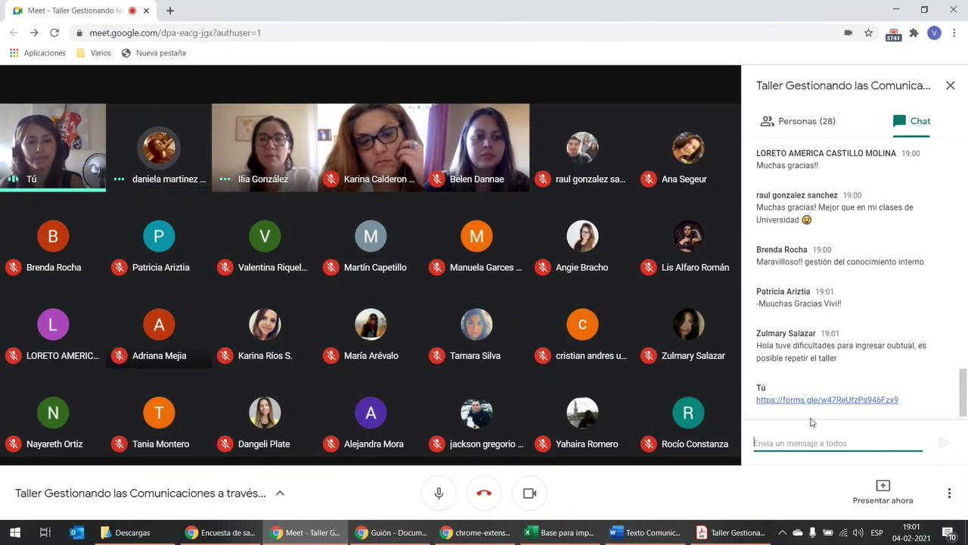